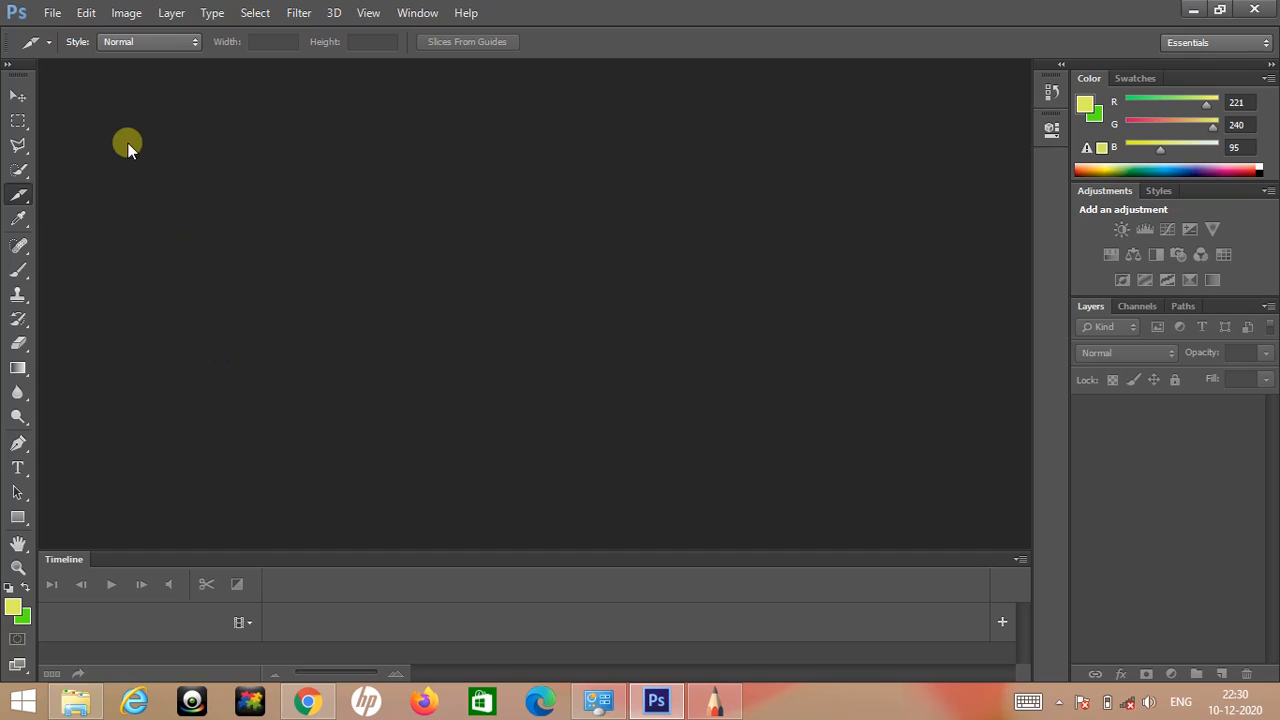
left_click(52, 13)
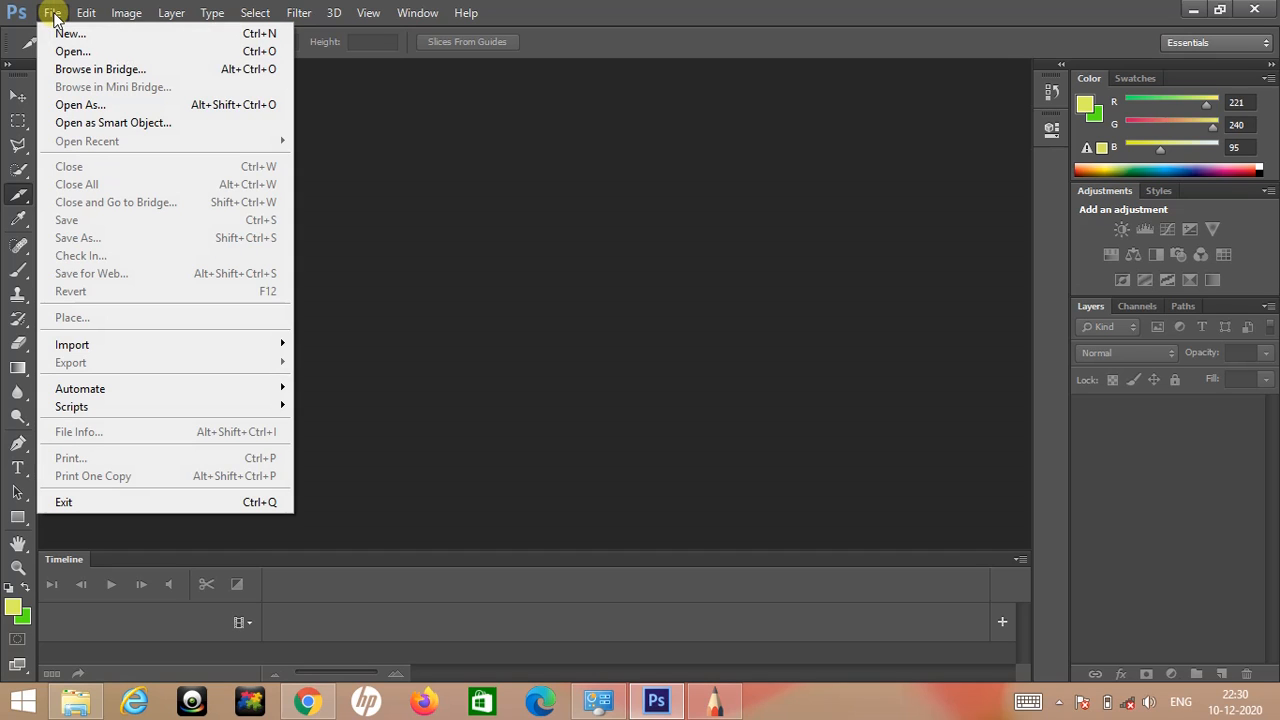
left_click(64, 31)
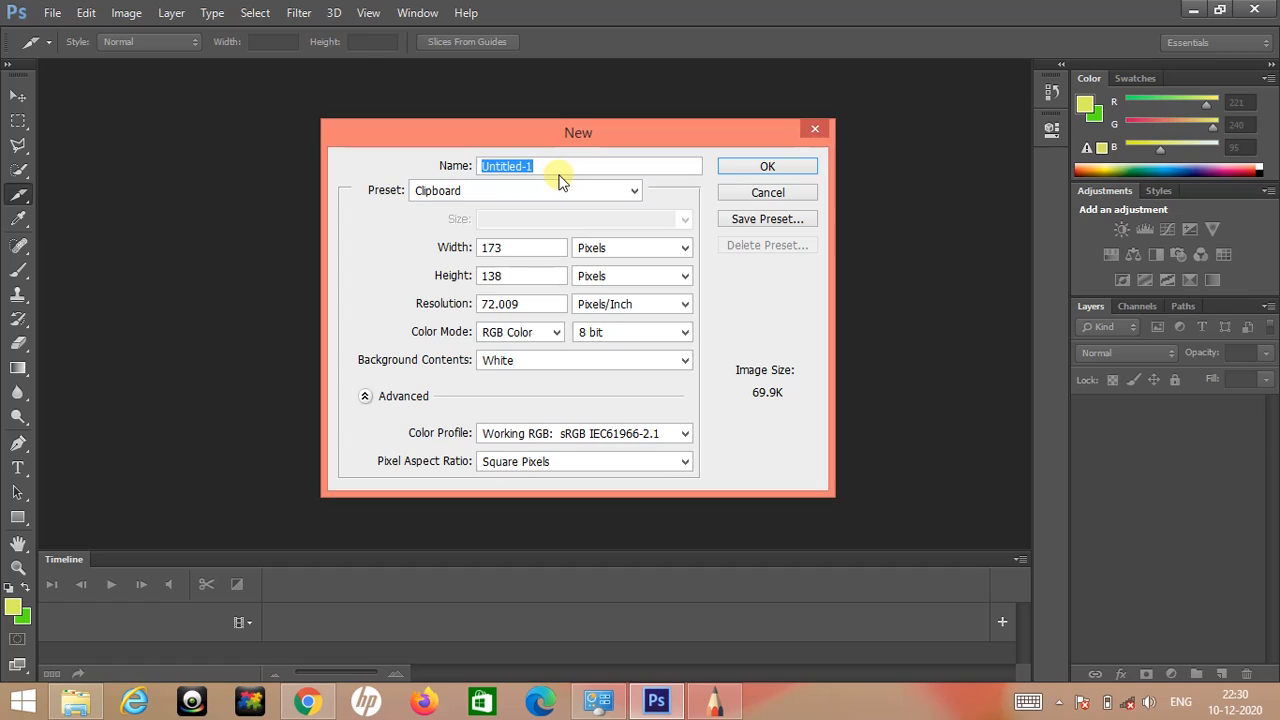
key("BackSpace")
type("myfirstproje")
type("ct")
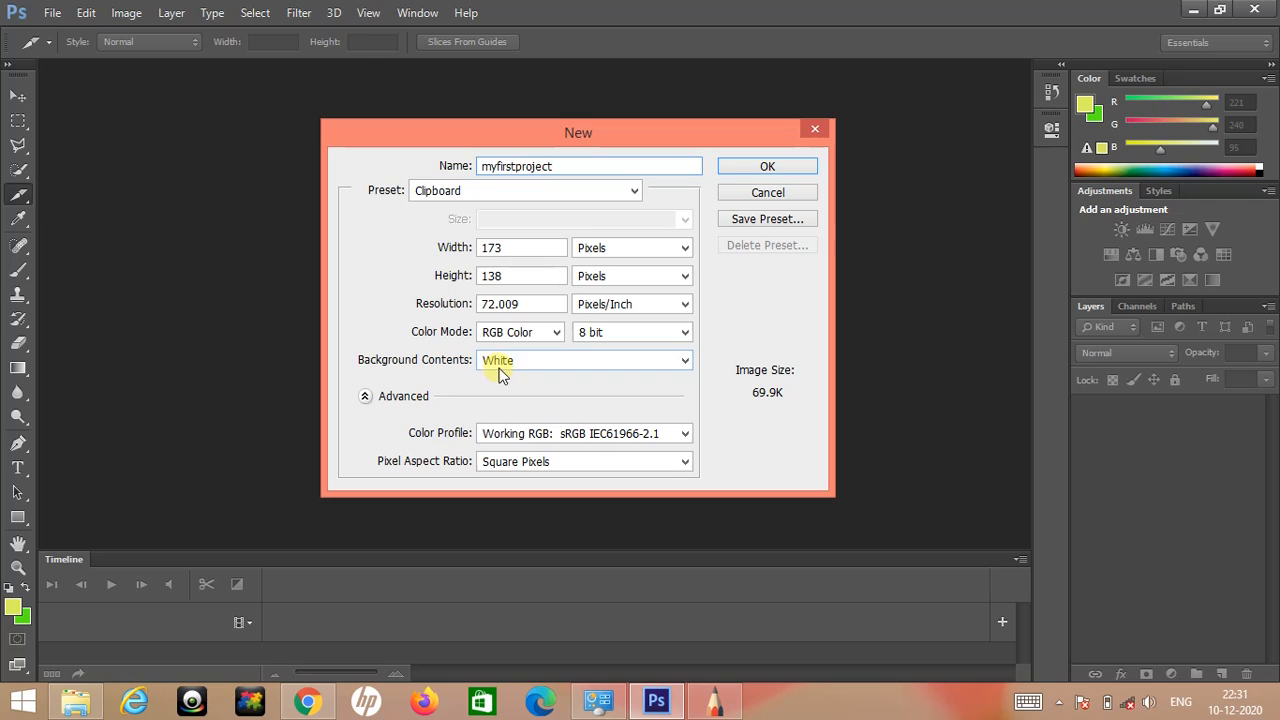
left_click(527, 363)
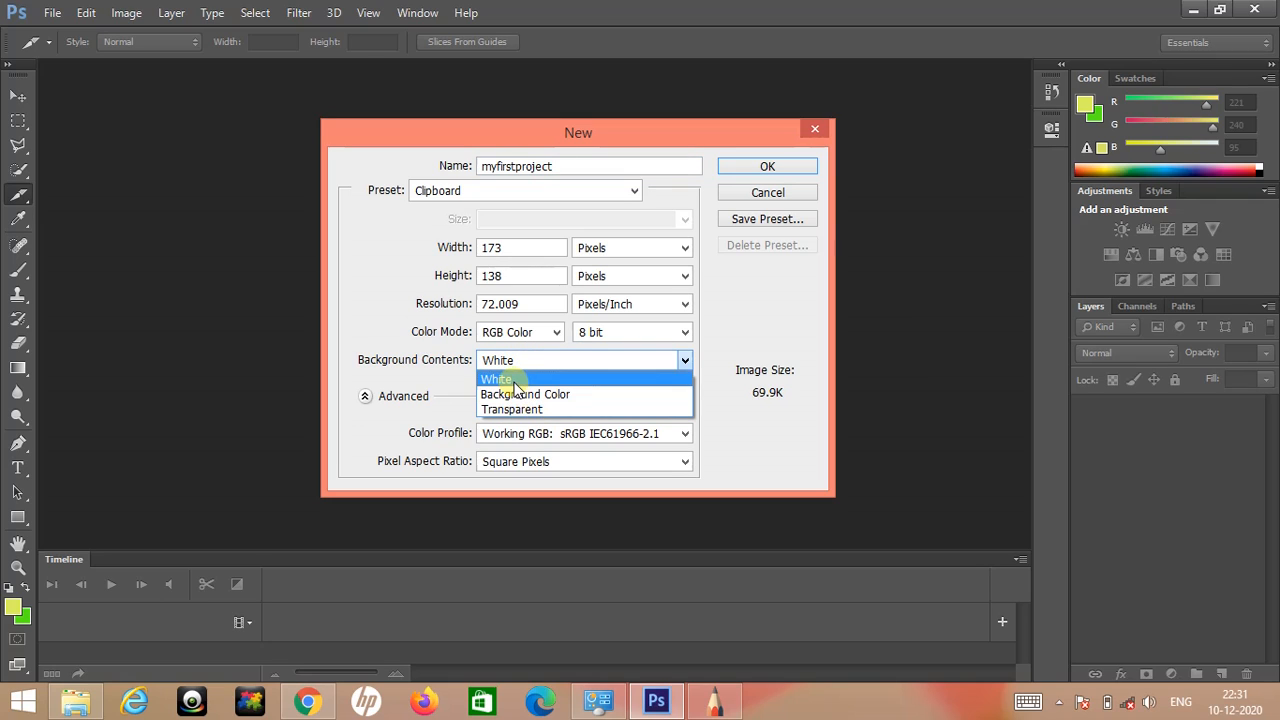
left_click(515, 381)
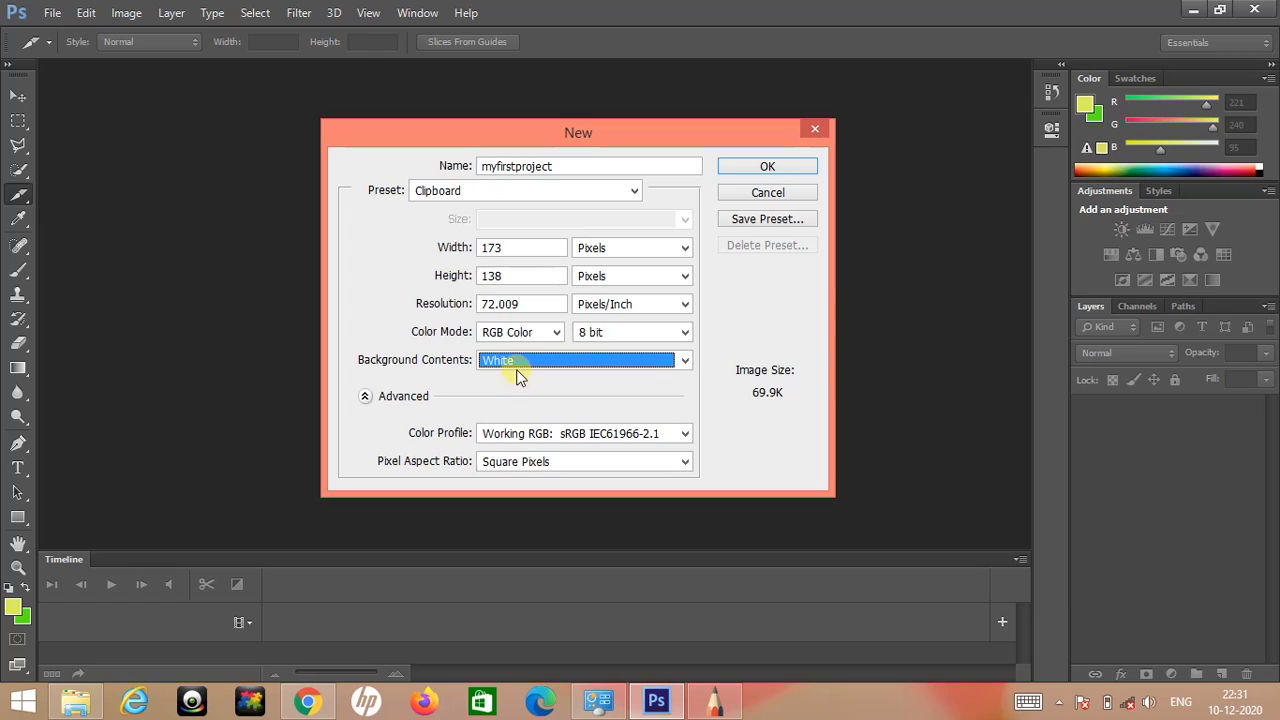
left_click(514, 252)
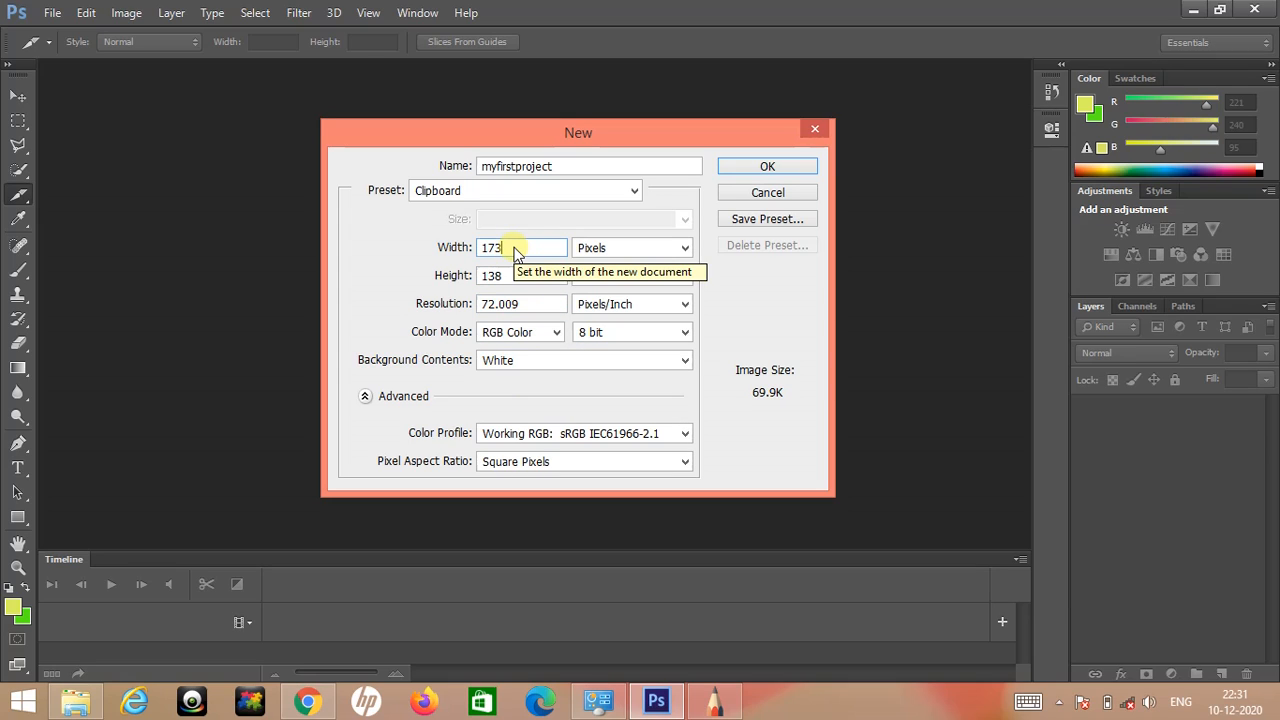
key("BackSpace")
key("BackSpace")
key("BackSpace")
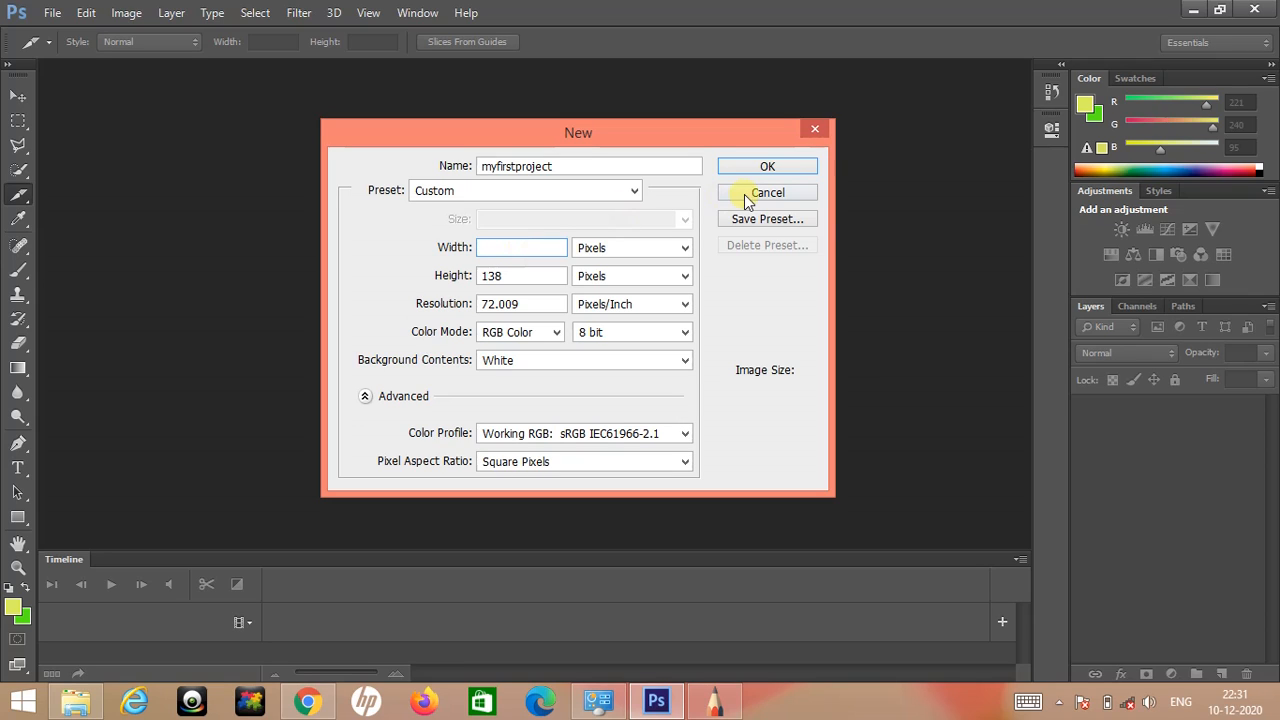
left_click(814, 128)
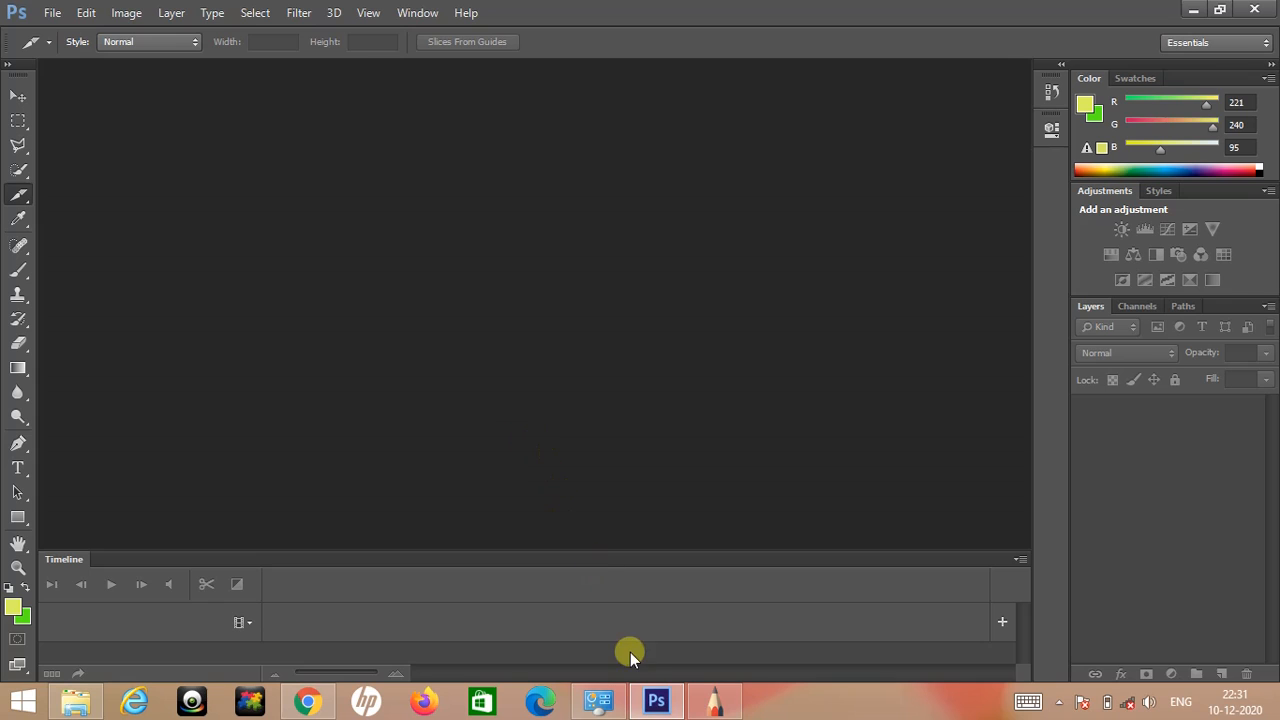
left_click(49, 13)
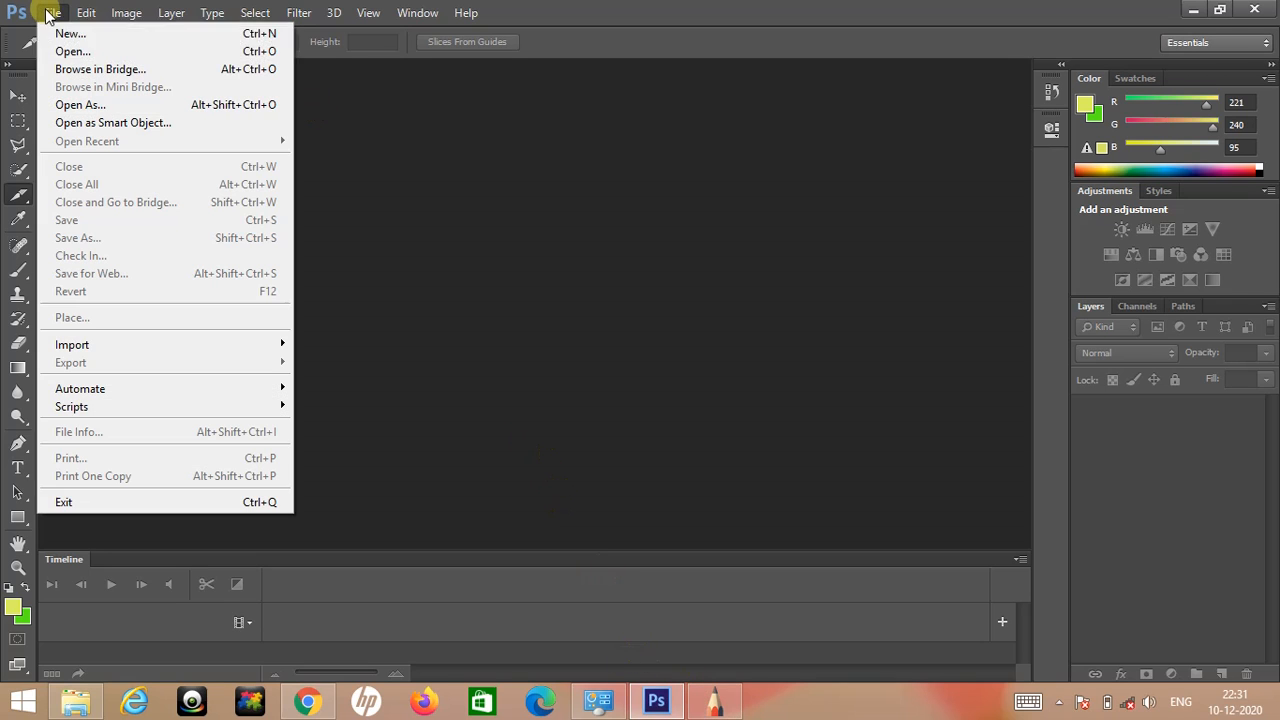
left_click(71, 34)
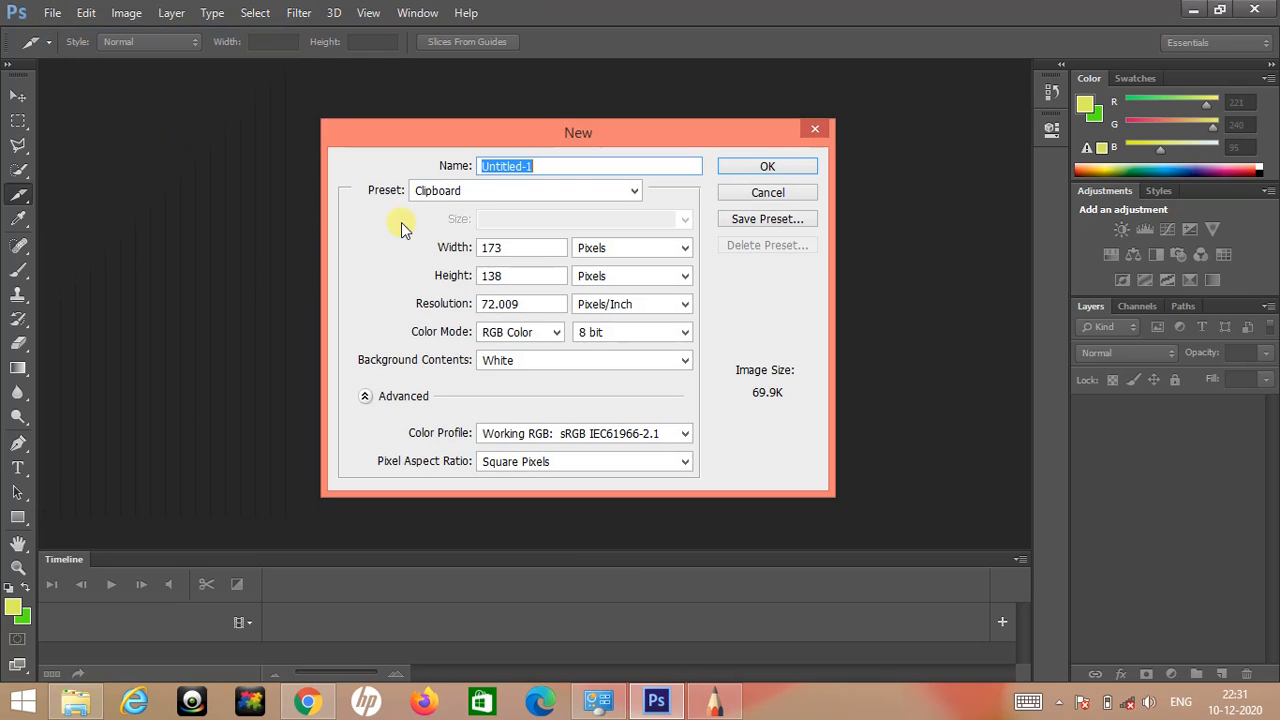
left_click(814, 129)
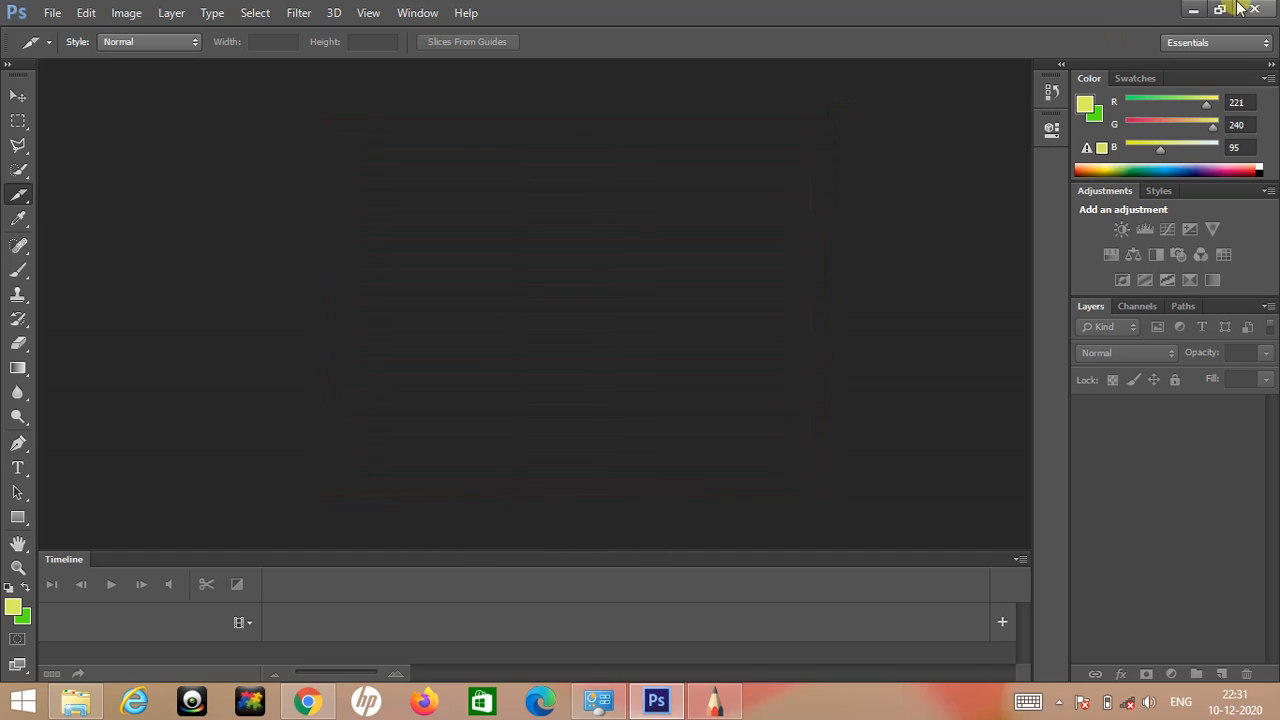
Switch to SketchBook to view the Learning Photoshop CS6 topic notes, and return to Photoshop.
left_click(1193, 9)
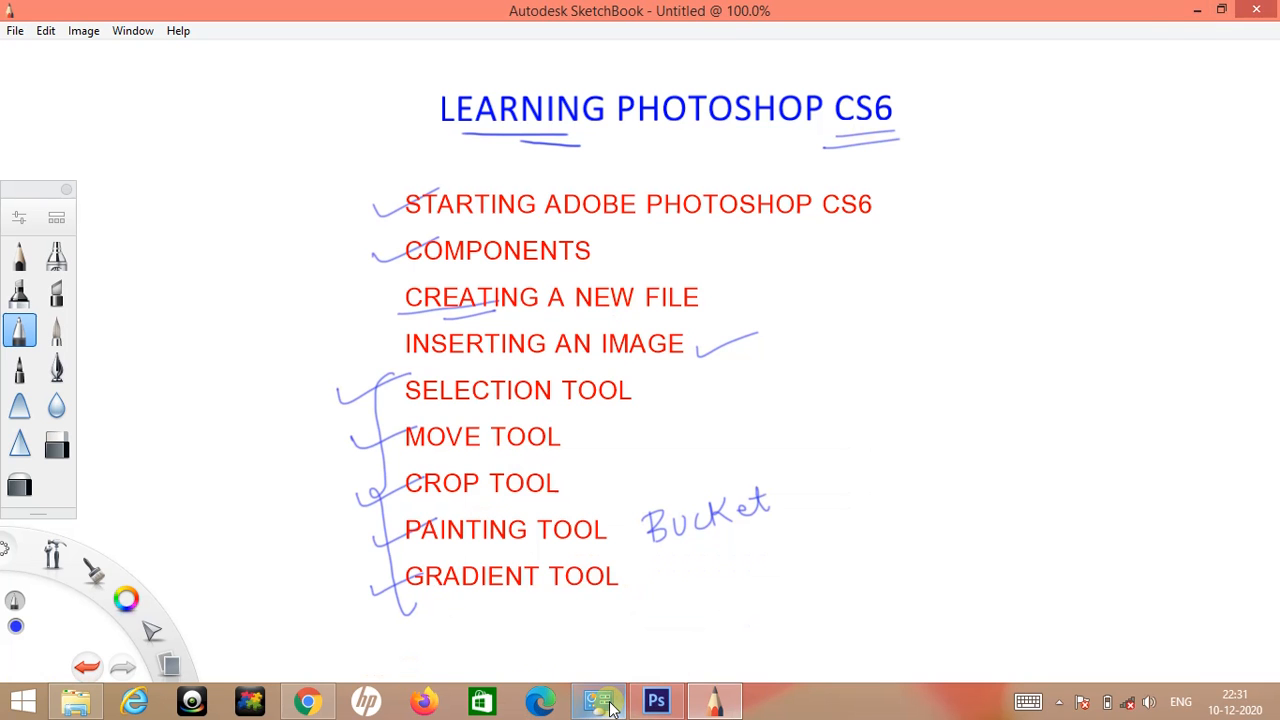
mouse_move(612, 707)
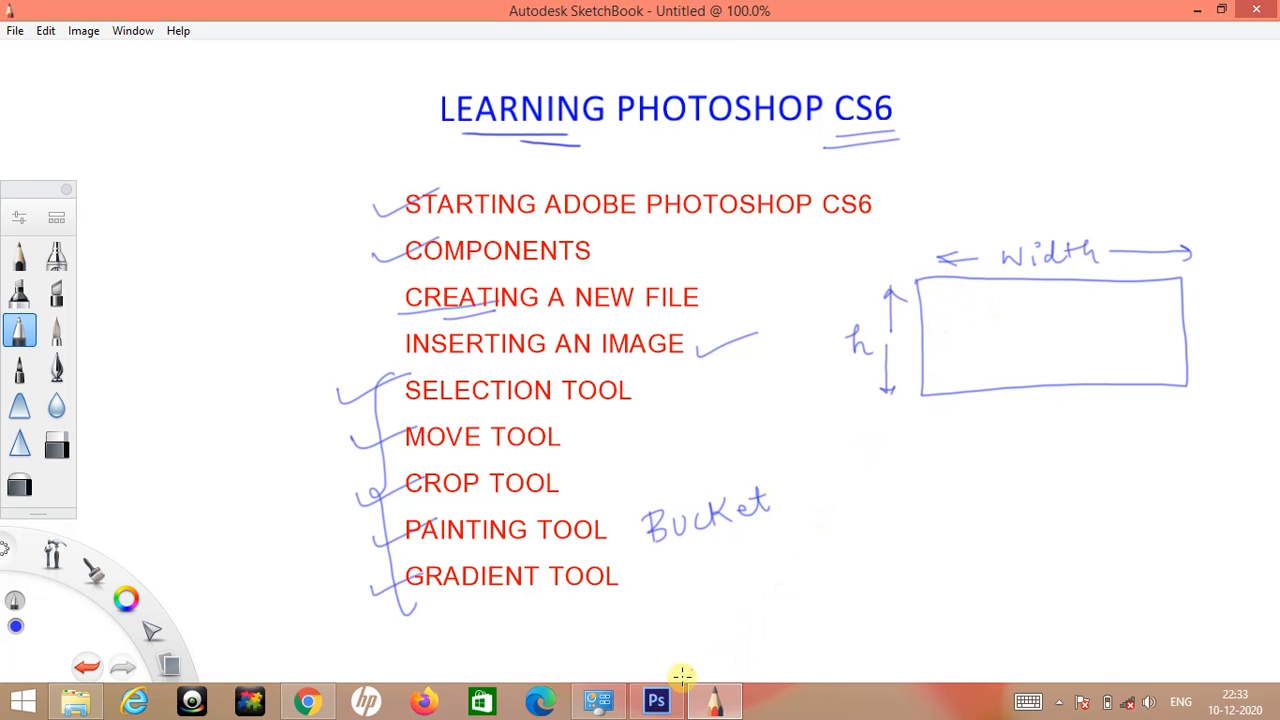
left_click(656, 701)
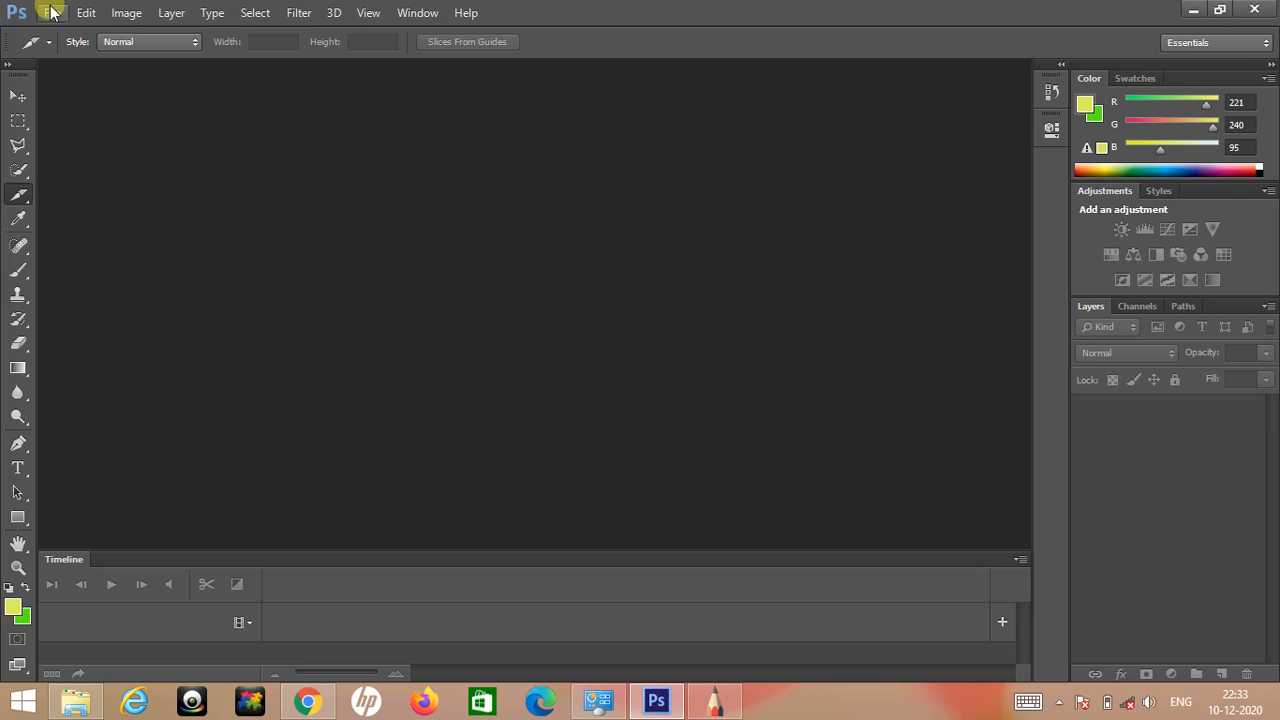
Start a new document and name it newprophotoshop.
left_click(52, 12)
left_click(56, 34)
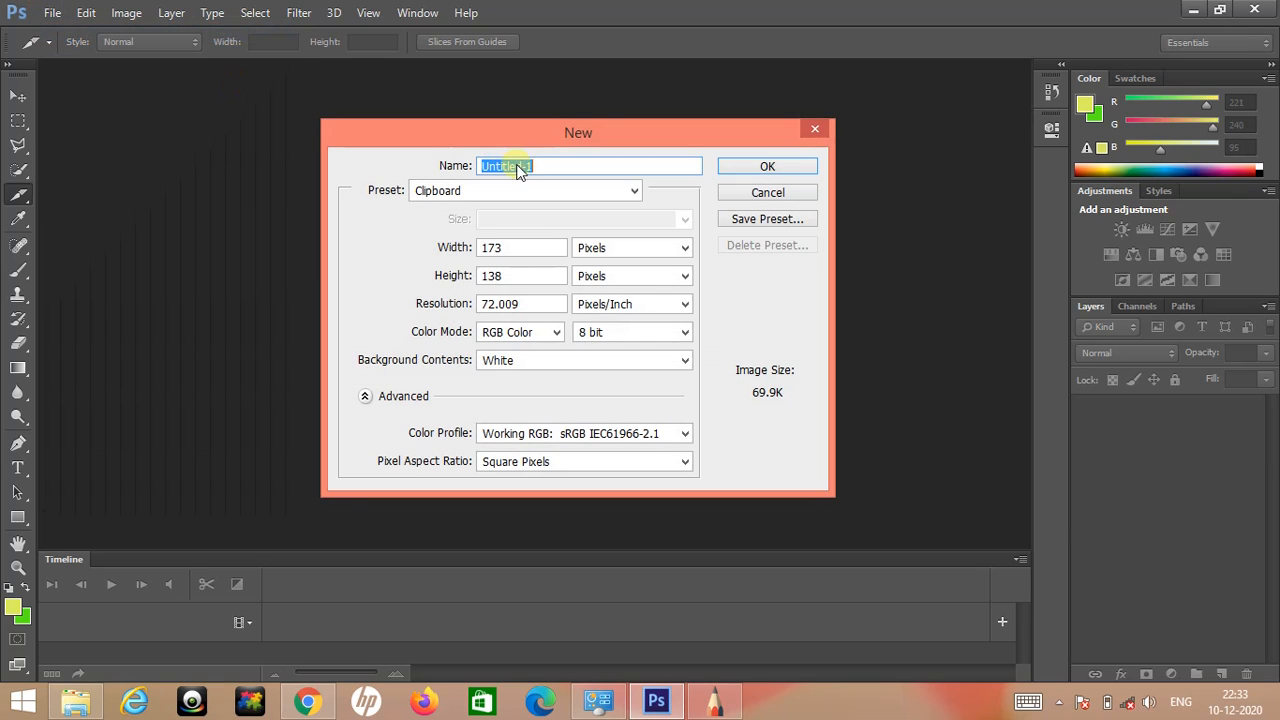
key("BackSpace")
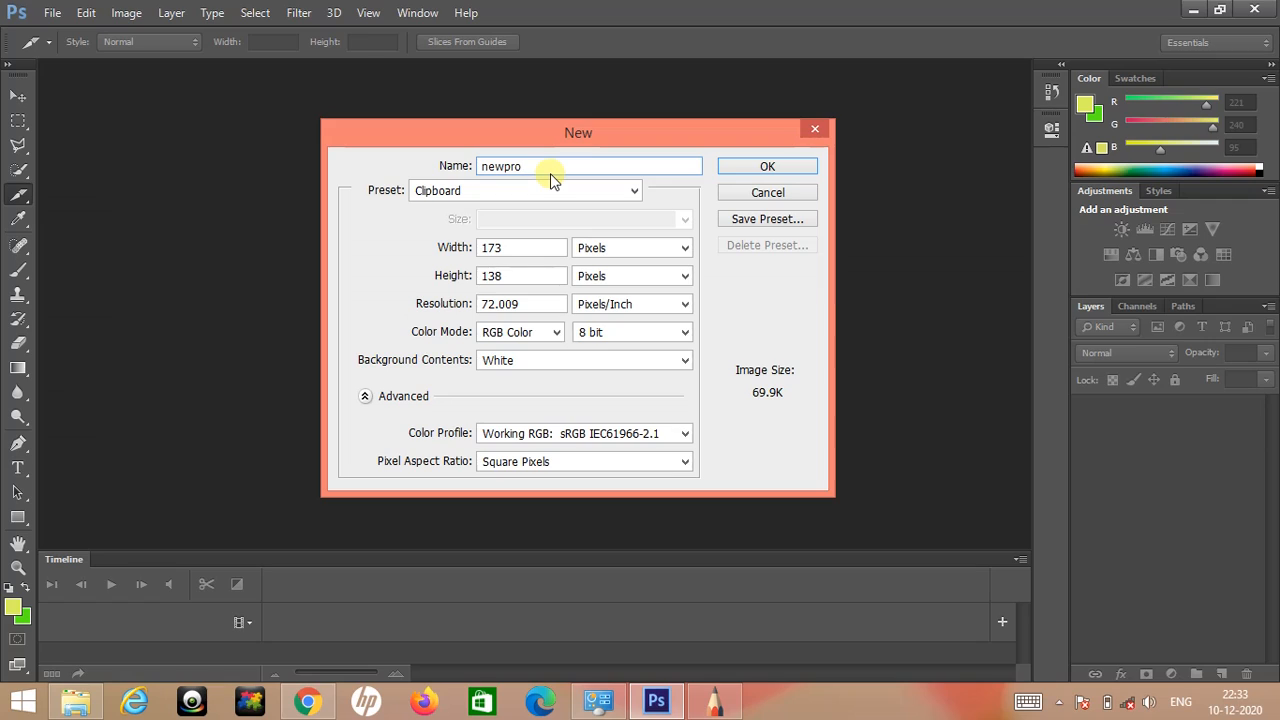
type("newprophotoshop")
Set the new document's width to 1000 pixels.
left_click(510, 252)
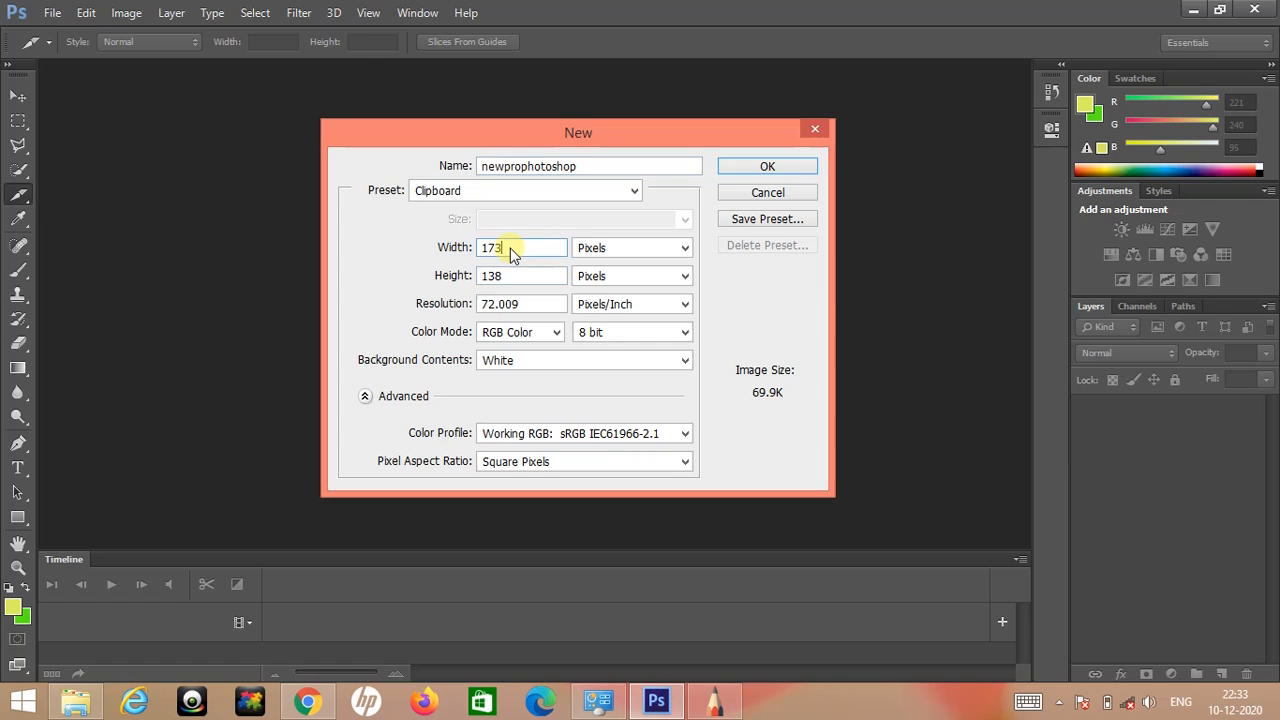
key("BackSpace")
key("BackSpace")
key("BackSpace")
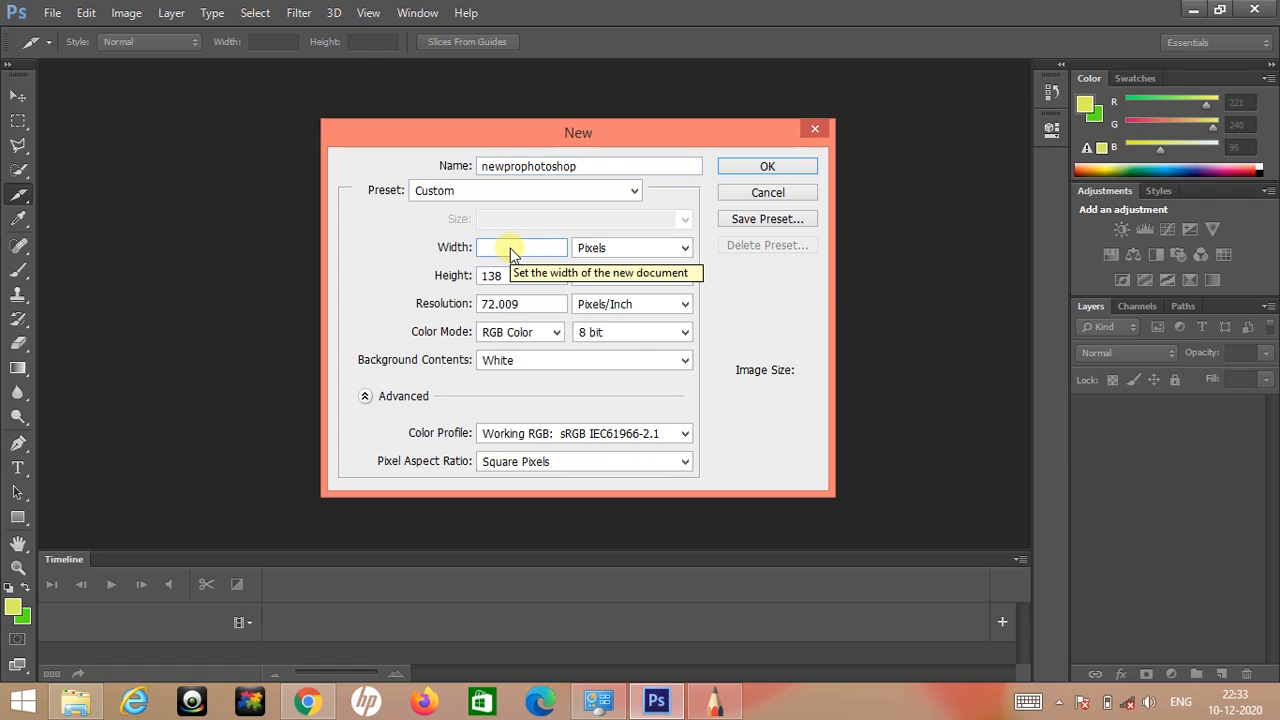
type("1000")
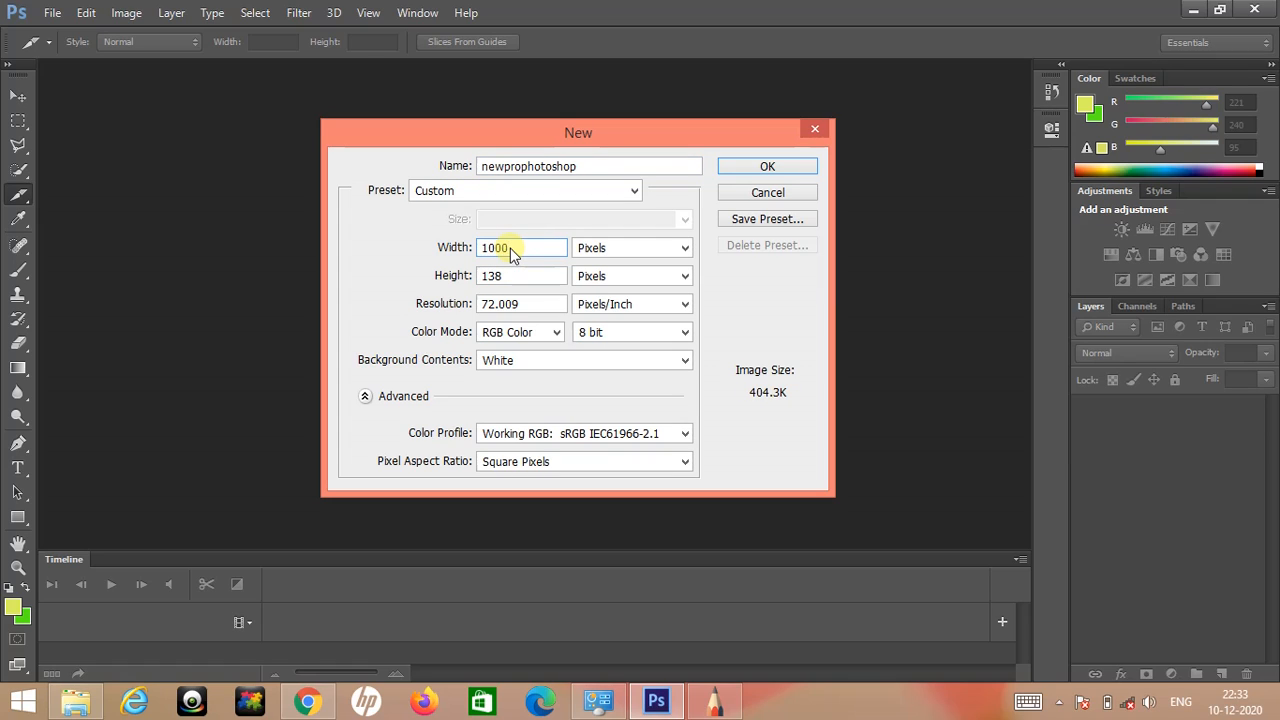
Set the document's width to 800 pixels and height to 1000 pixels, and create it with the white background.
left_click(503, 277)
double_click(508, 248)
type("800")
left_click(508, 282)
key("BackSpace")
key("BackSpace")
key("BackSpace")
type("1000")
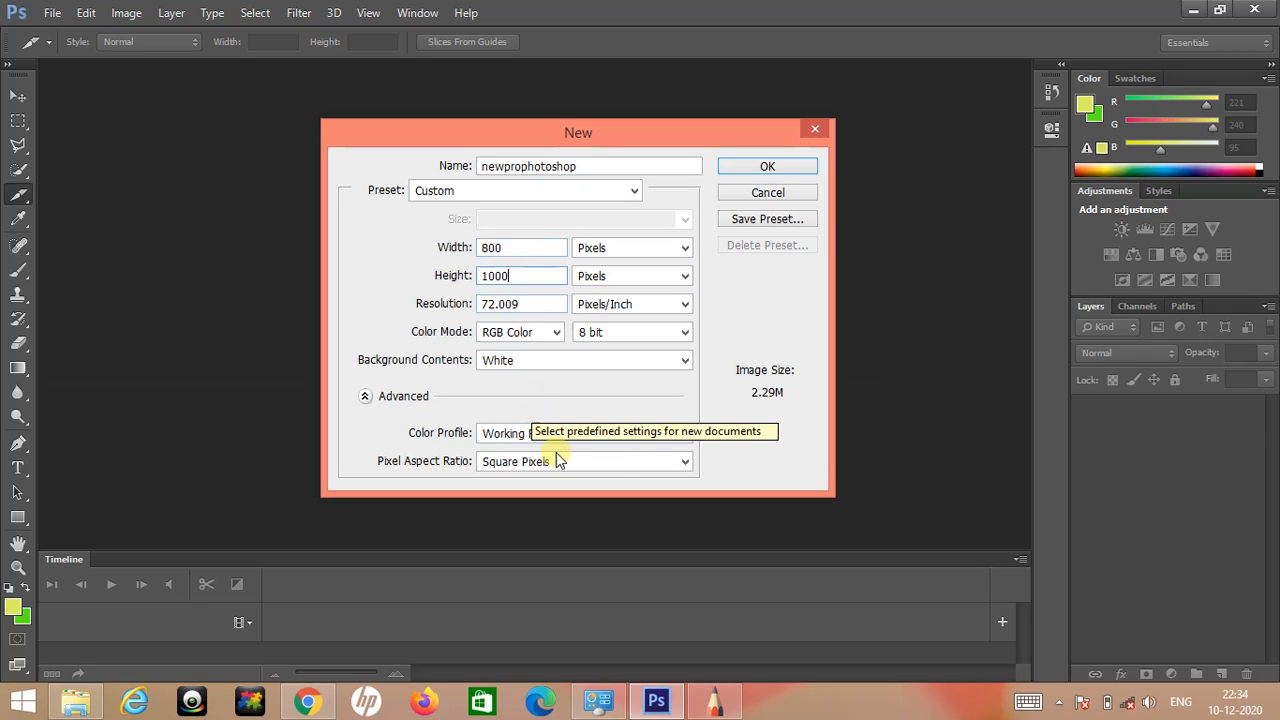
left_click(755, 166)
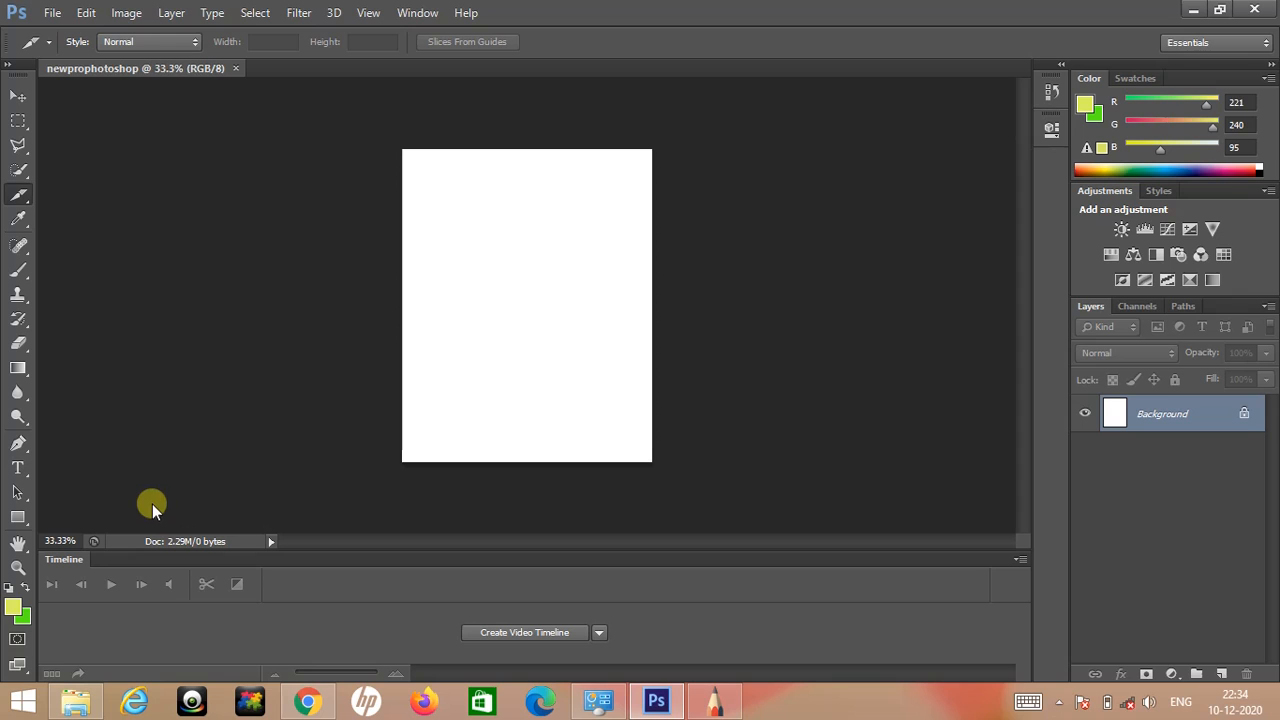
Activate the Move tool for the blank newprophotoshop document.
left_click(17, 96)
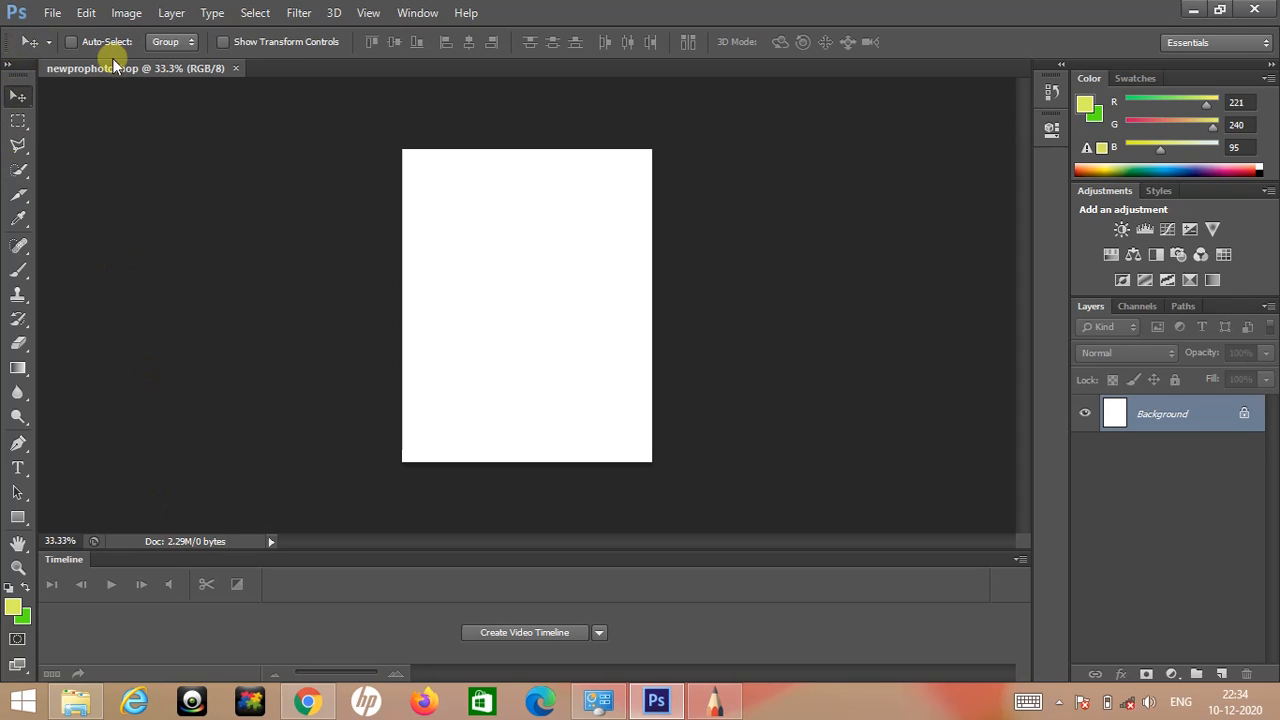
left_click(707, 704)
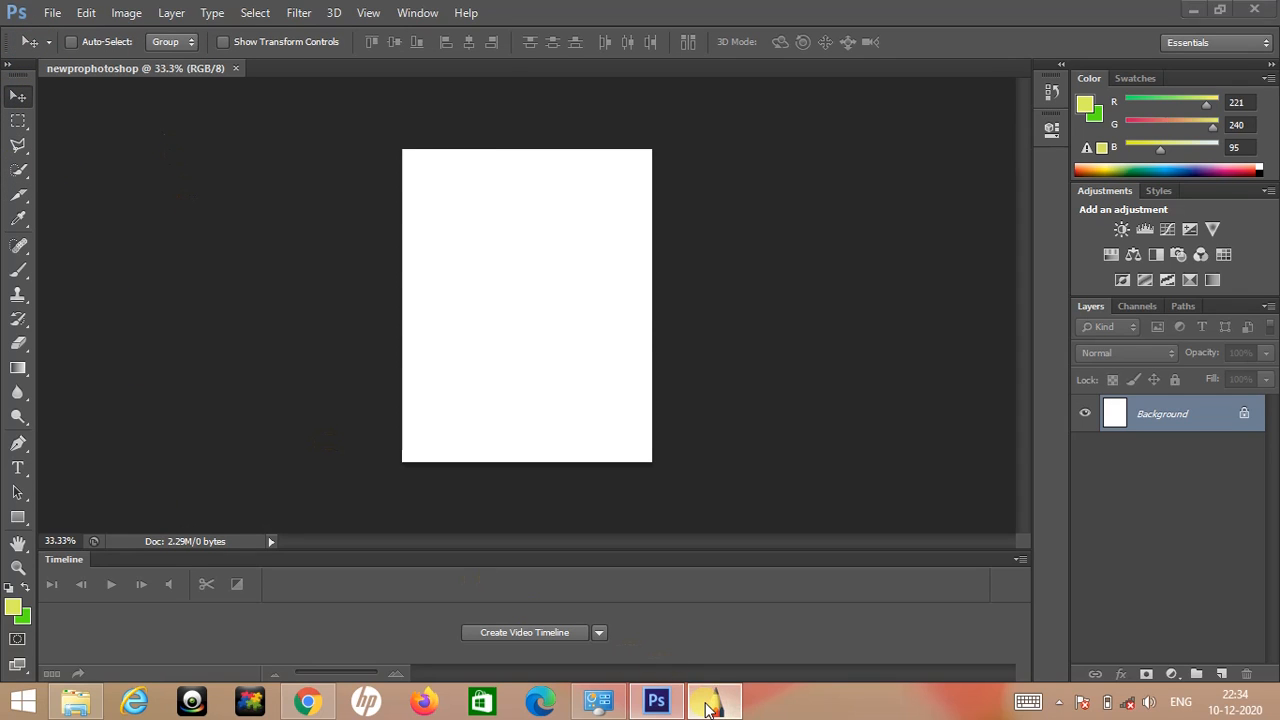
left_click(707, 704)
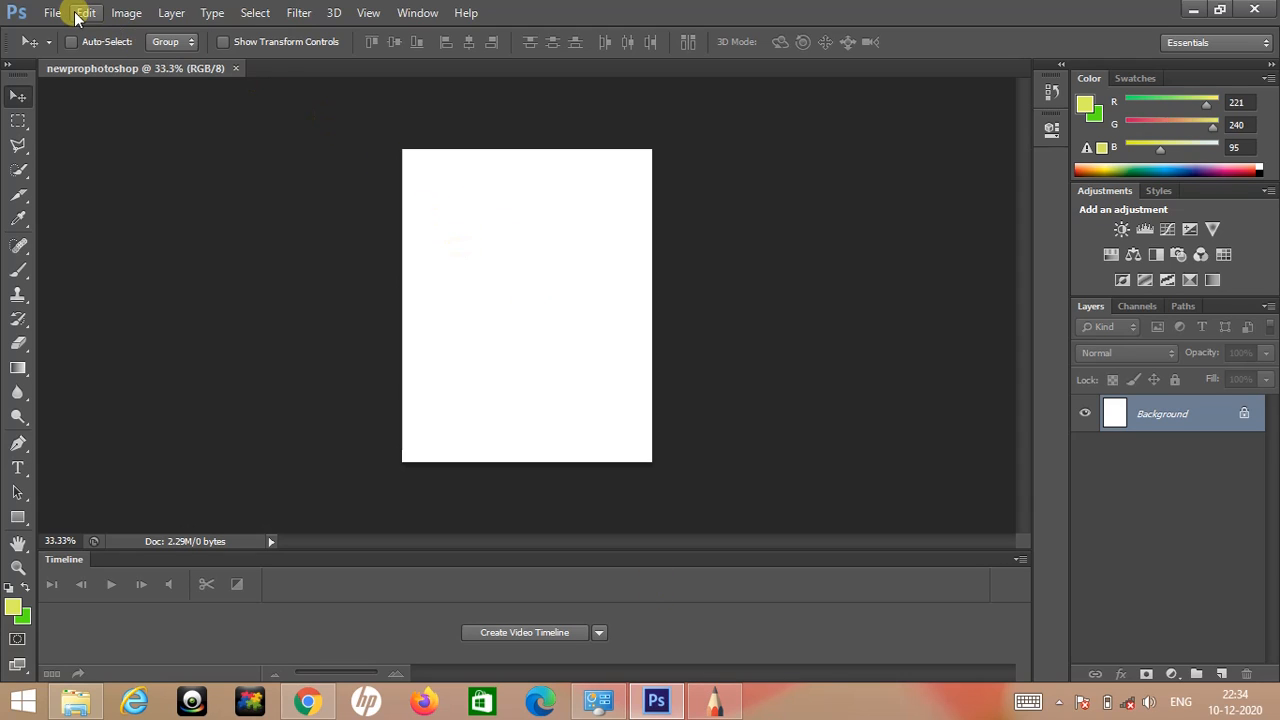
Place the pq image of the boy holding a flag from the Downloads folder into the document.
left_click(50, 12)
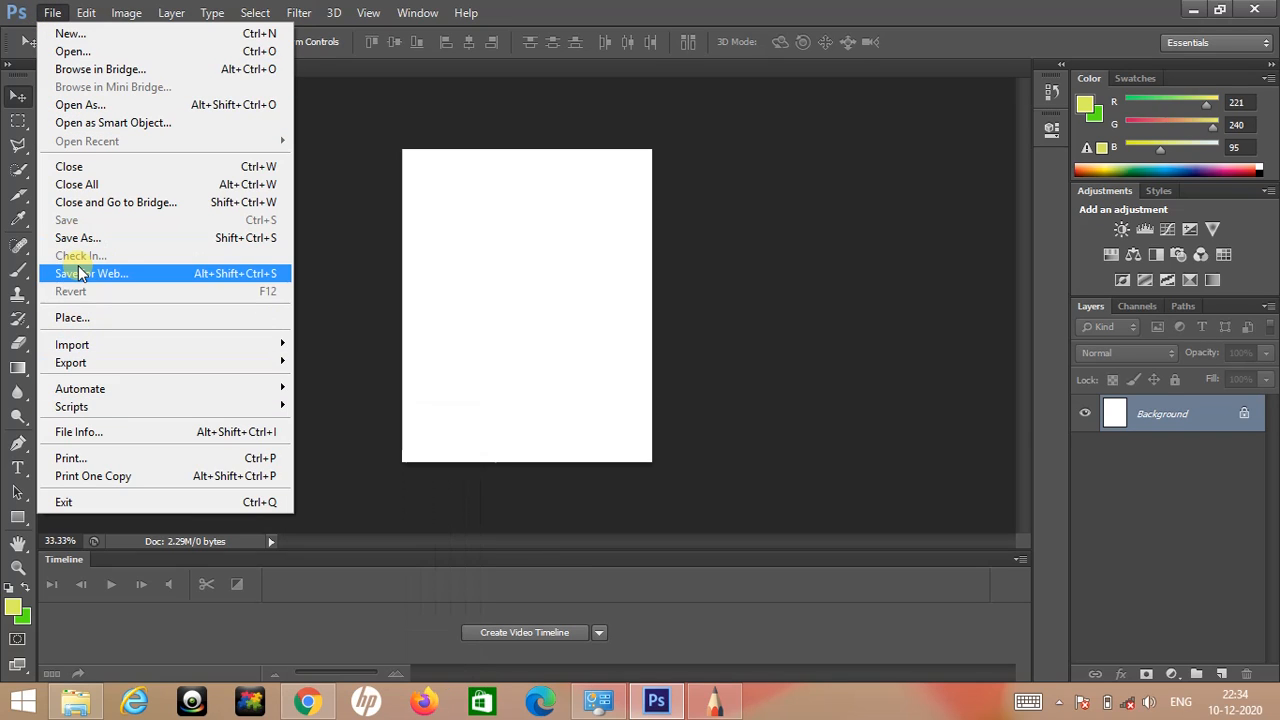
left_click(71, 317)
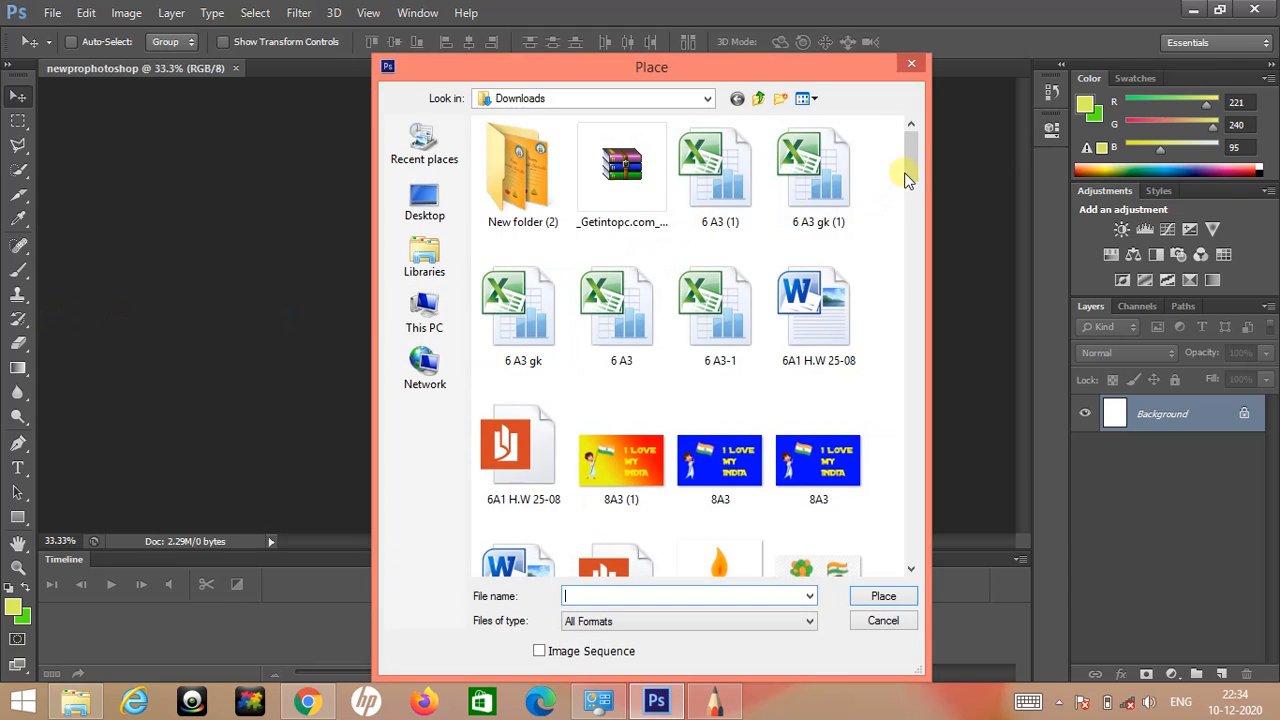
left_click_drag(909, 163, 909, 458)
double_click(642, 222)
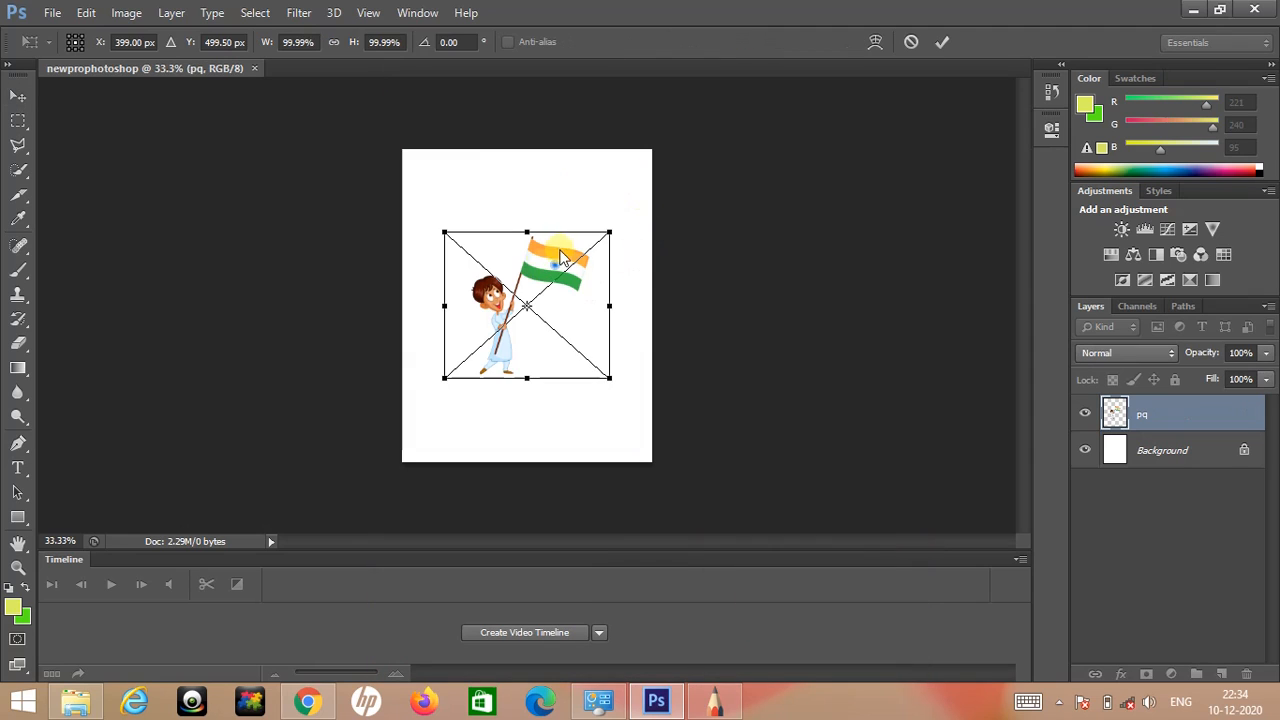
Enlarge the placed pq image to about 145% width and 160% height, and commit the placement.
left_click_drag(609, 233, 646, 172)
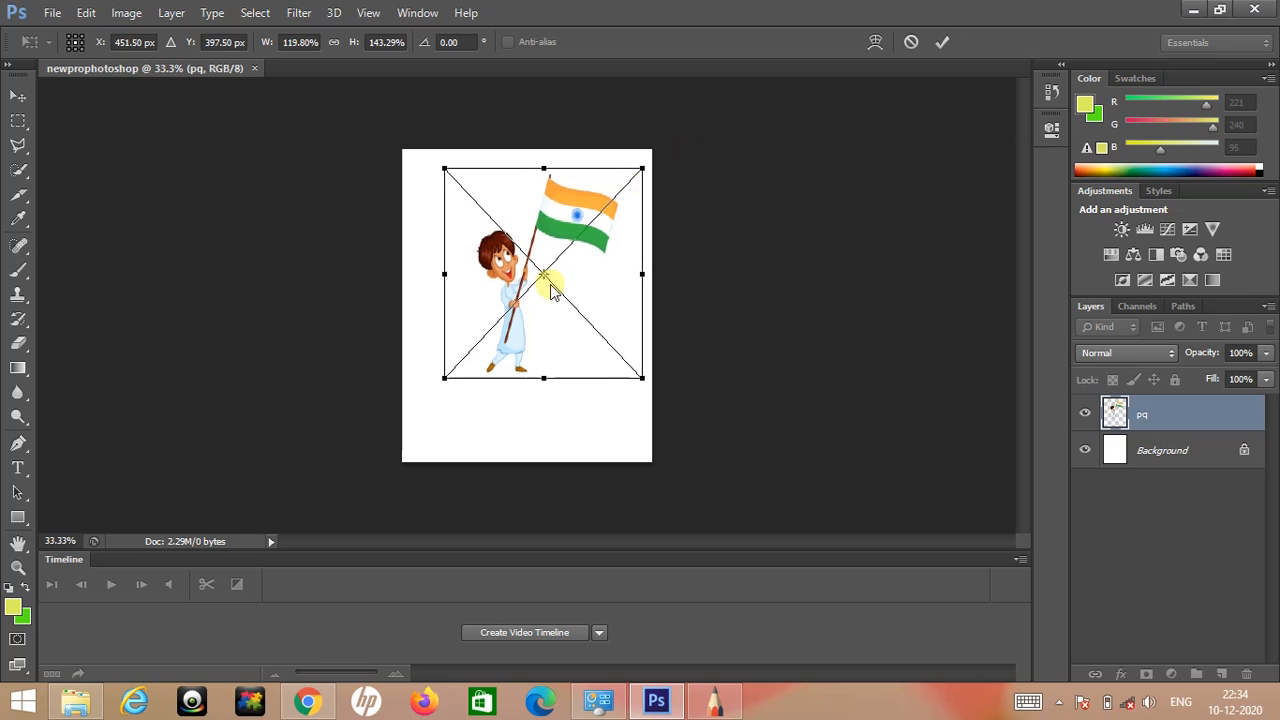
left_click_drag(444, 378, 402, 403)
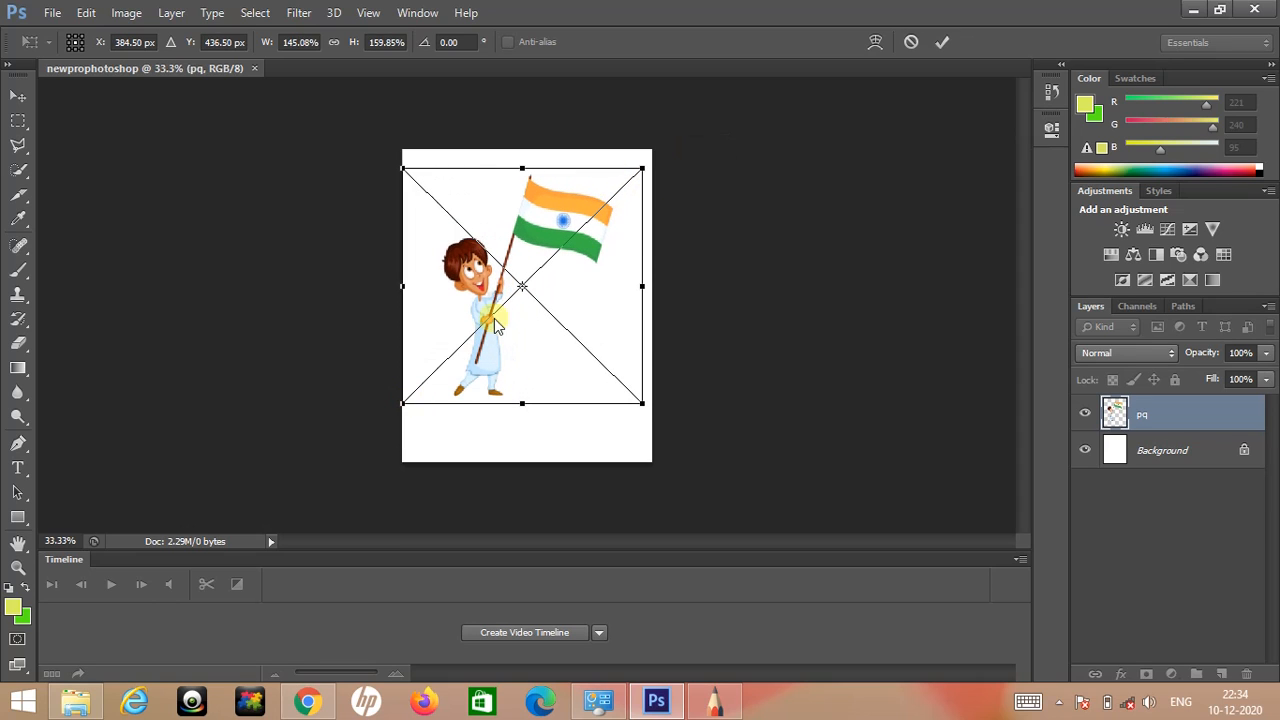
key("Return")
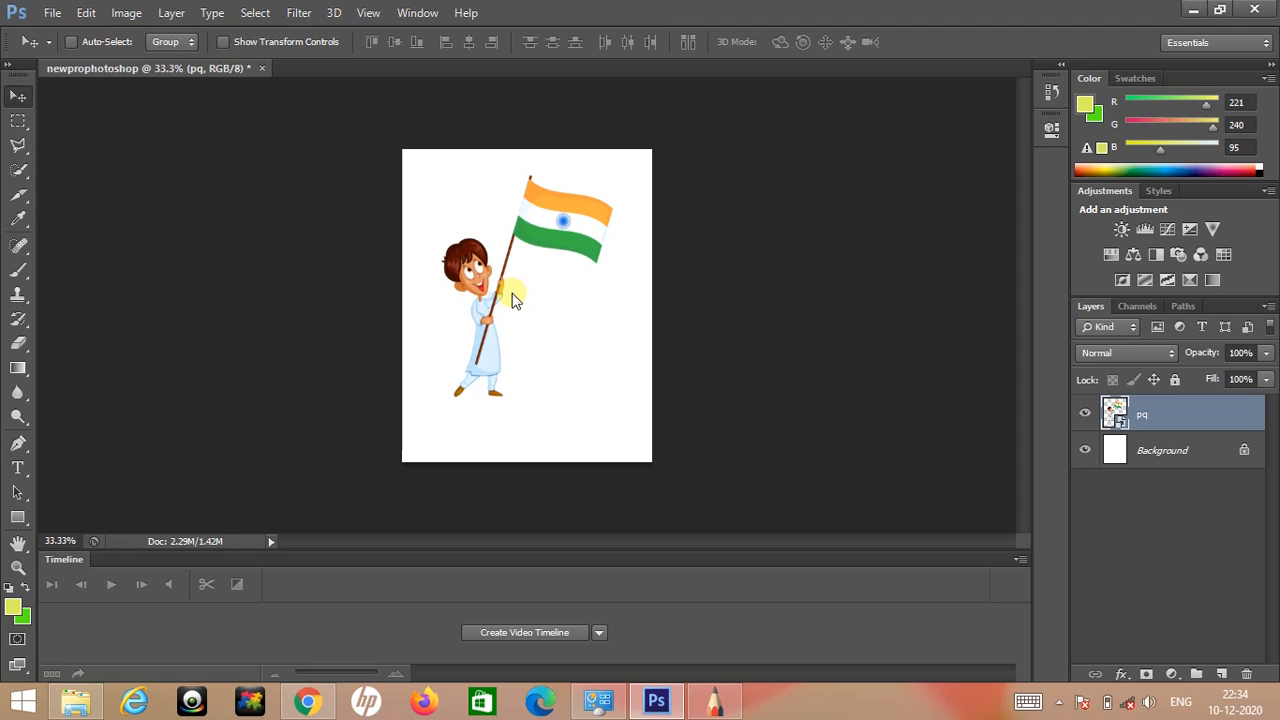
Check the lesson topic list in SketchBook and come back to the Photoshop document.
left_click(1193, 9)
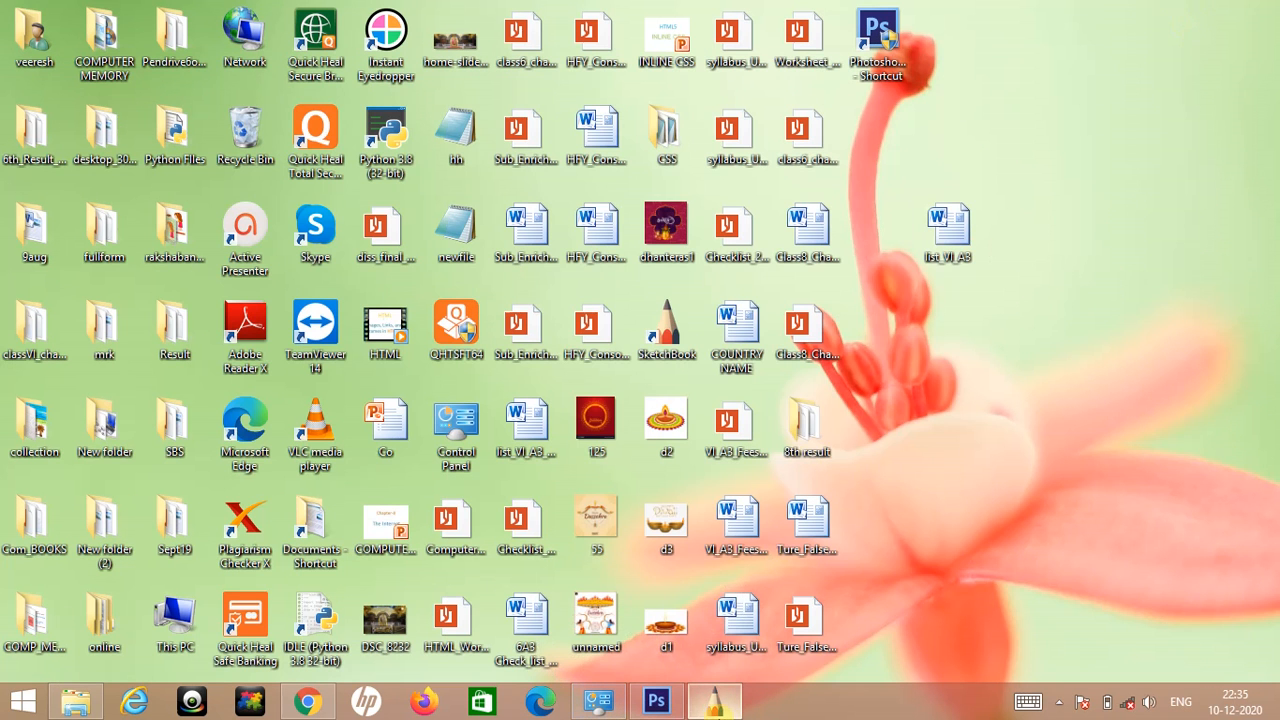
left_click(738, 706)
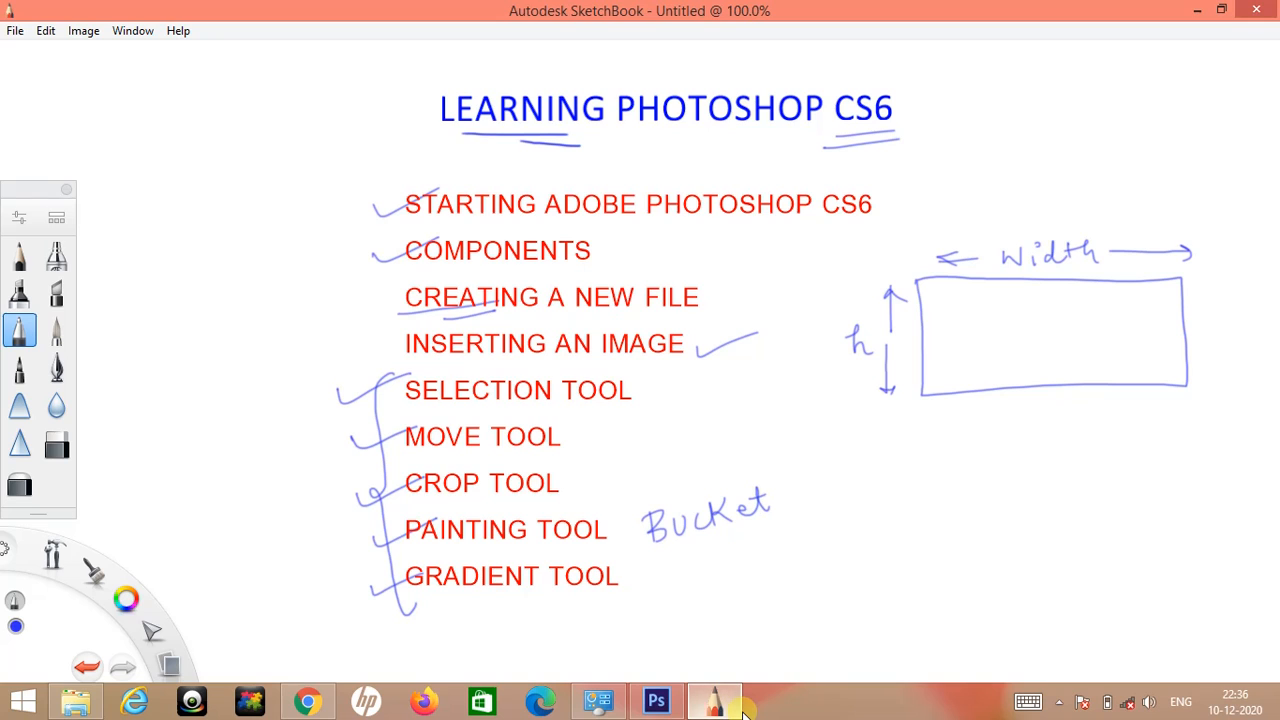
left_click(657, 703)
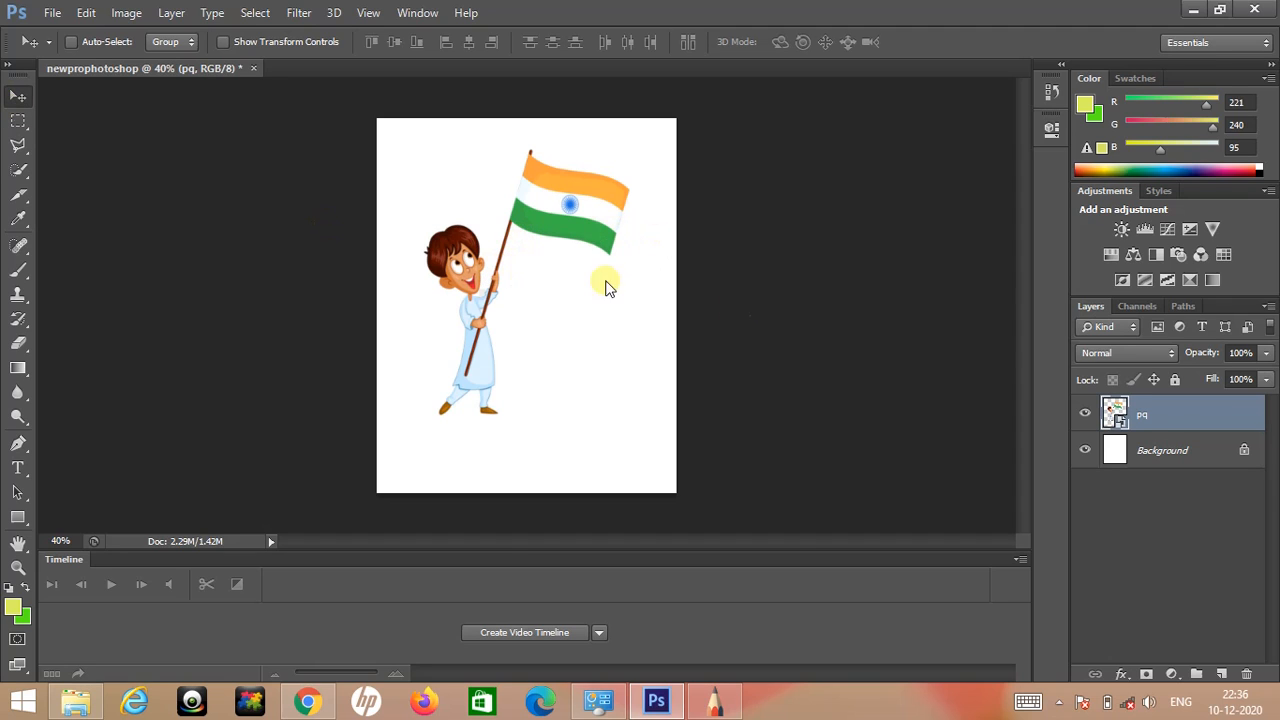
Rasterize the pq layer and move the boy with the flag slightly down and to the right on the canvas.
right_click(1145, 414)
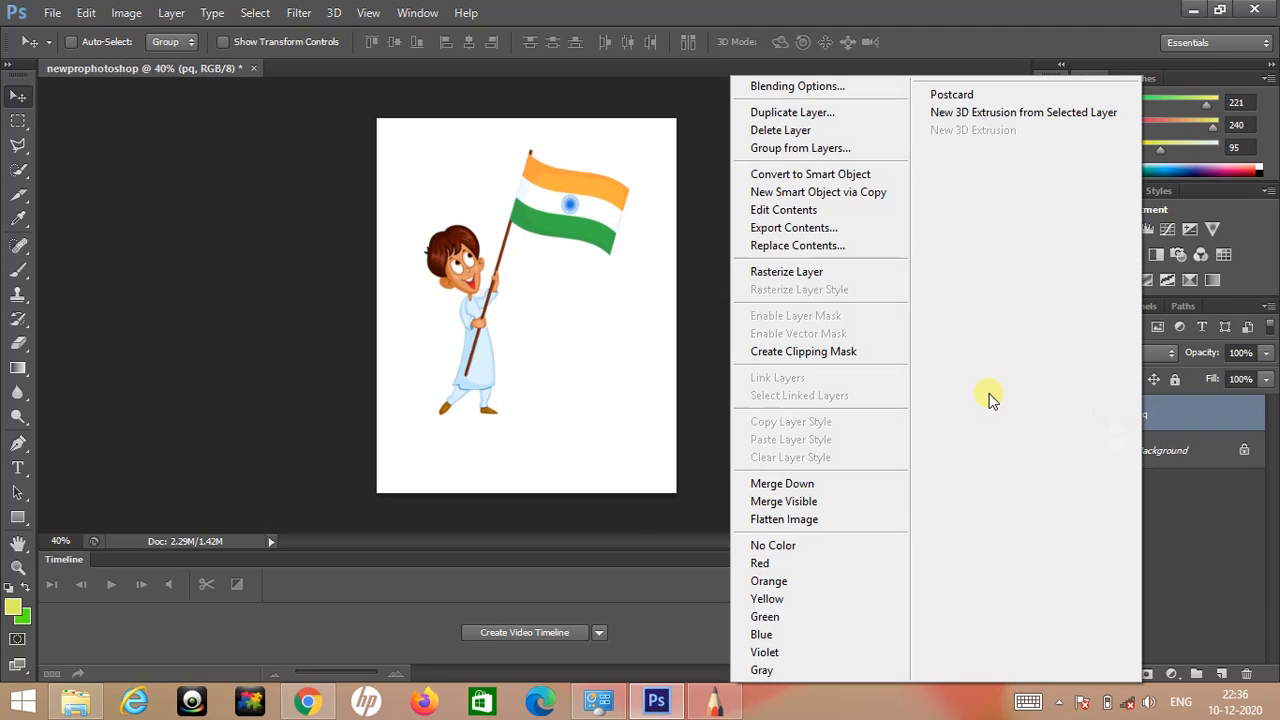
left_click(808, 276)
mouse_move(481, 281)
left_mouse_down()
mouse_move(471, 297)
mouse_move(491, 311)
mouse_move(471, 294)
mouse_move(480, 285)
left_mouse_up()
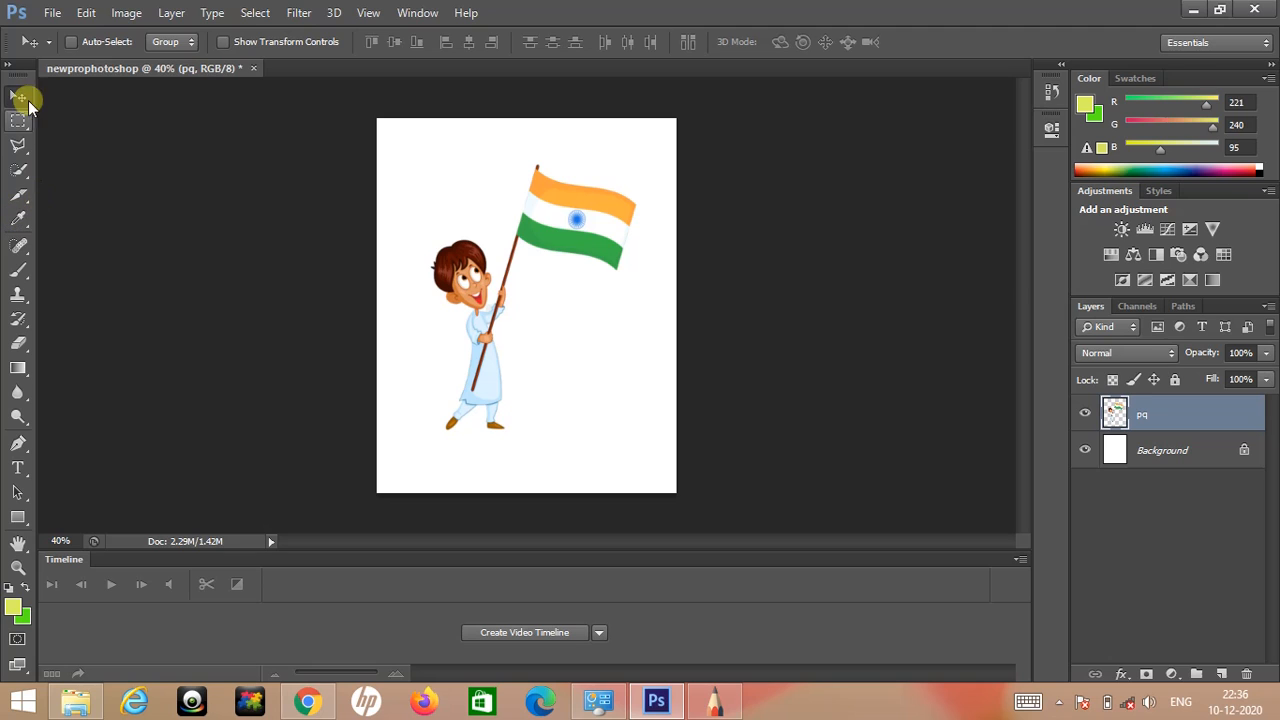
Move the boy with the flag slightly down on the canvas and add two new empty layers above the pq layer.
left_click_drag(491, 265, 473, 286)
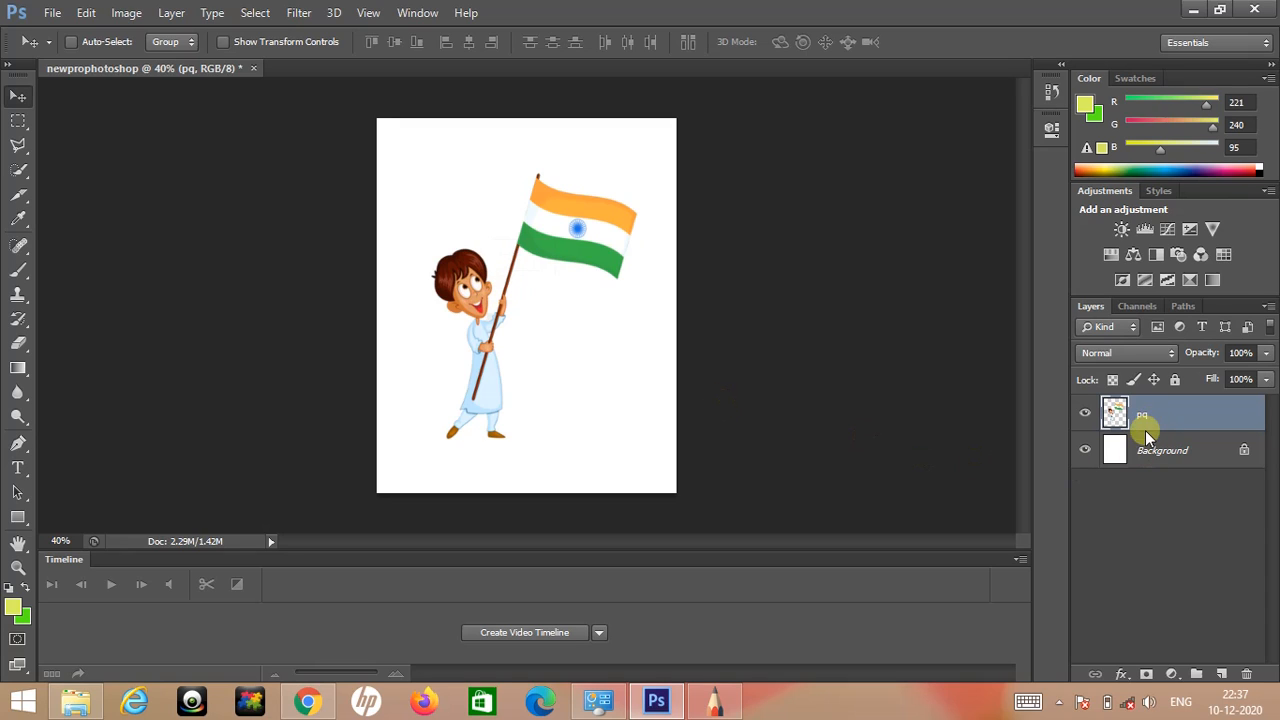
left_click(1221, 675)
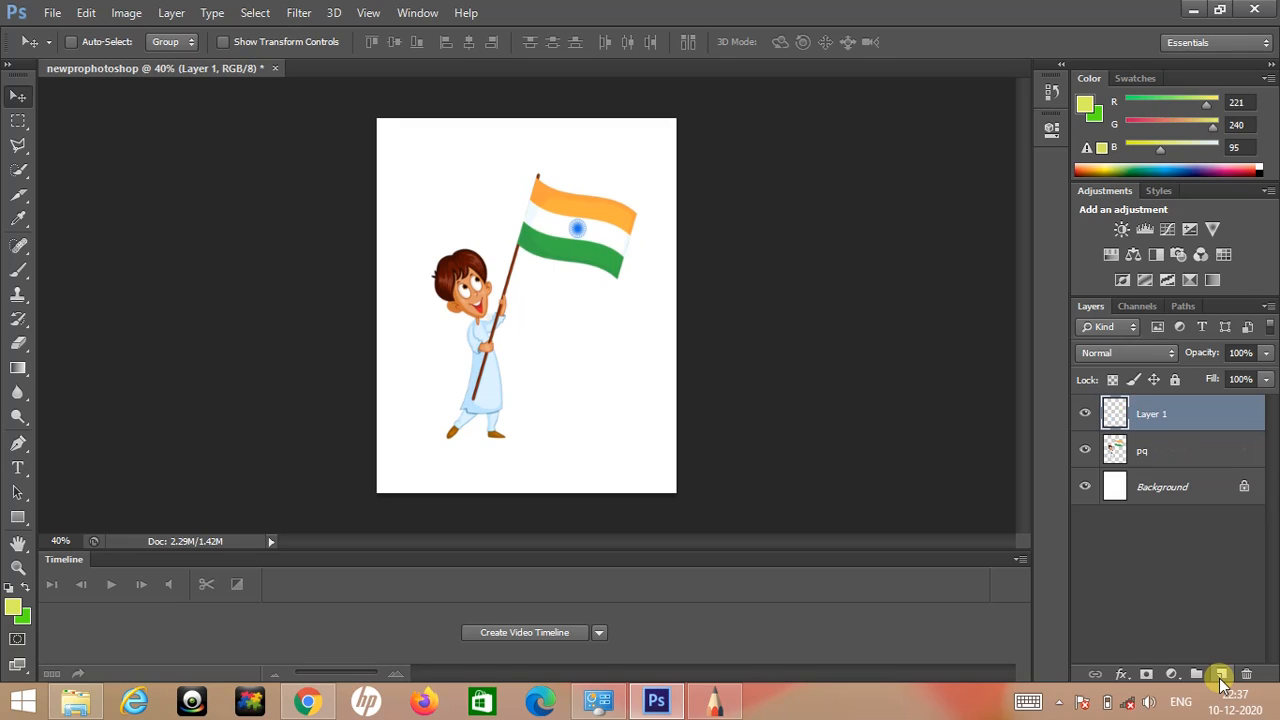
left_click(1221, 675)
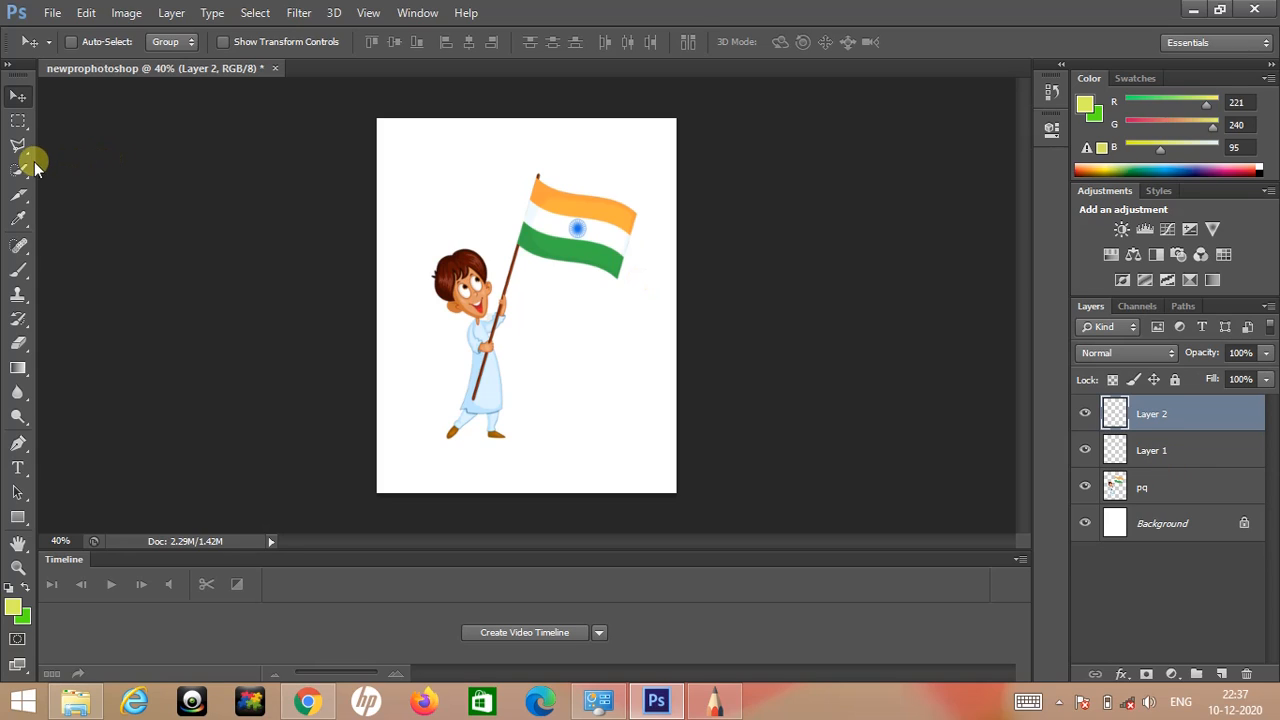
Make a rectangular marquee selection around the blue wheel in the middle of the flag.
left_click(16, 123)
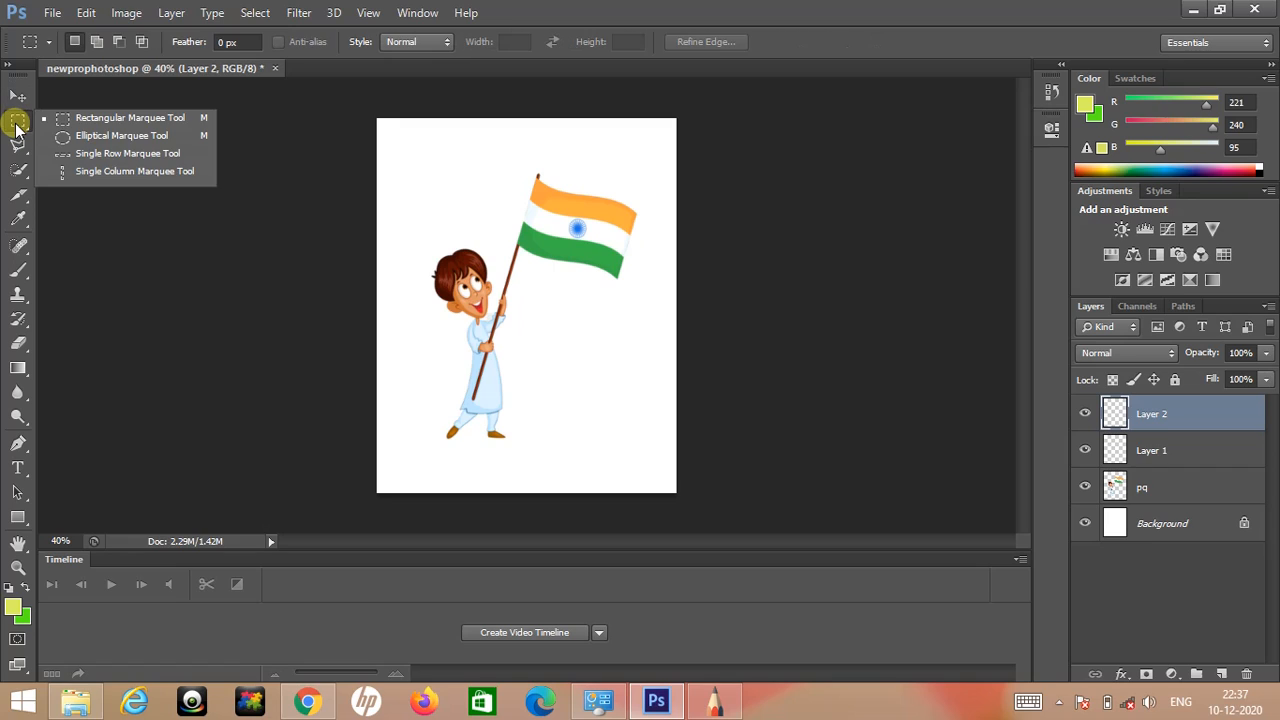
left_click(104, 121)
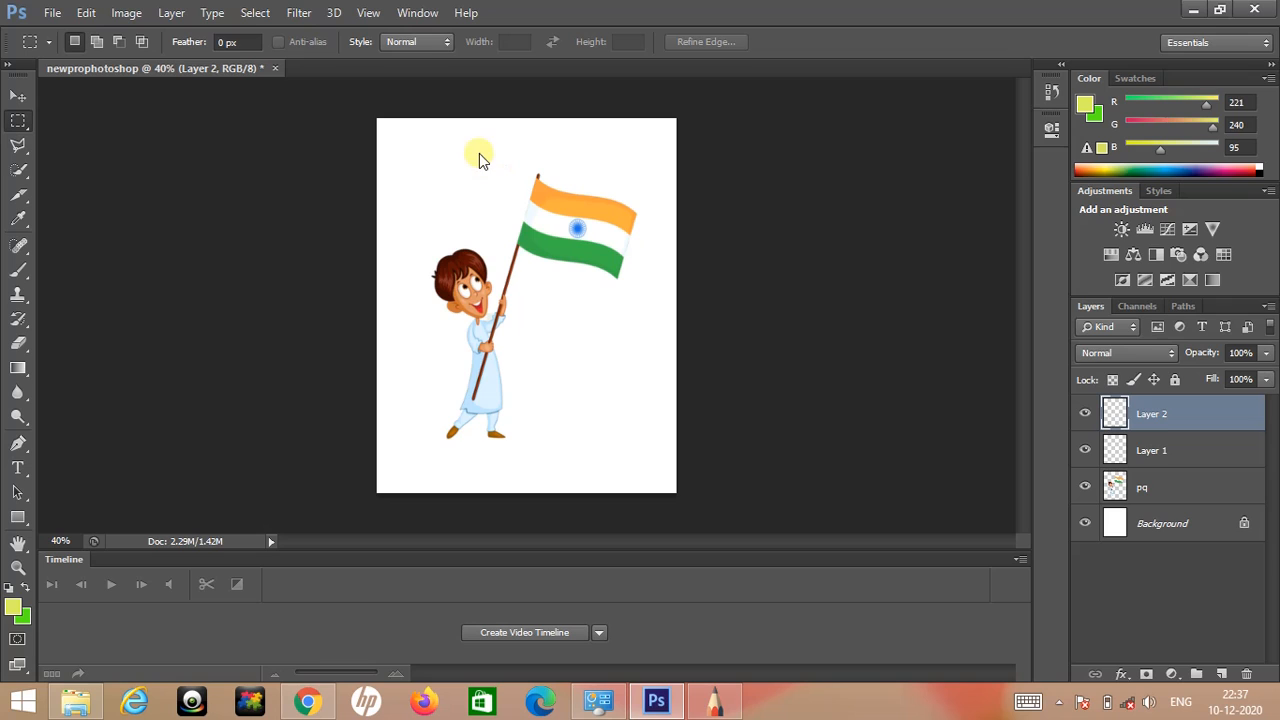
left_click_drag(485, 147, 606, 255)
left_click(531, 176)
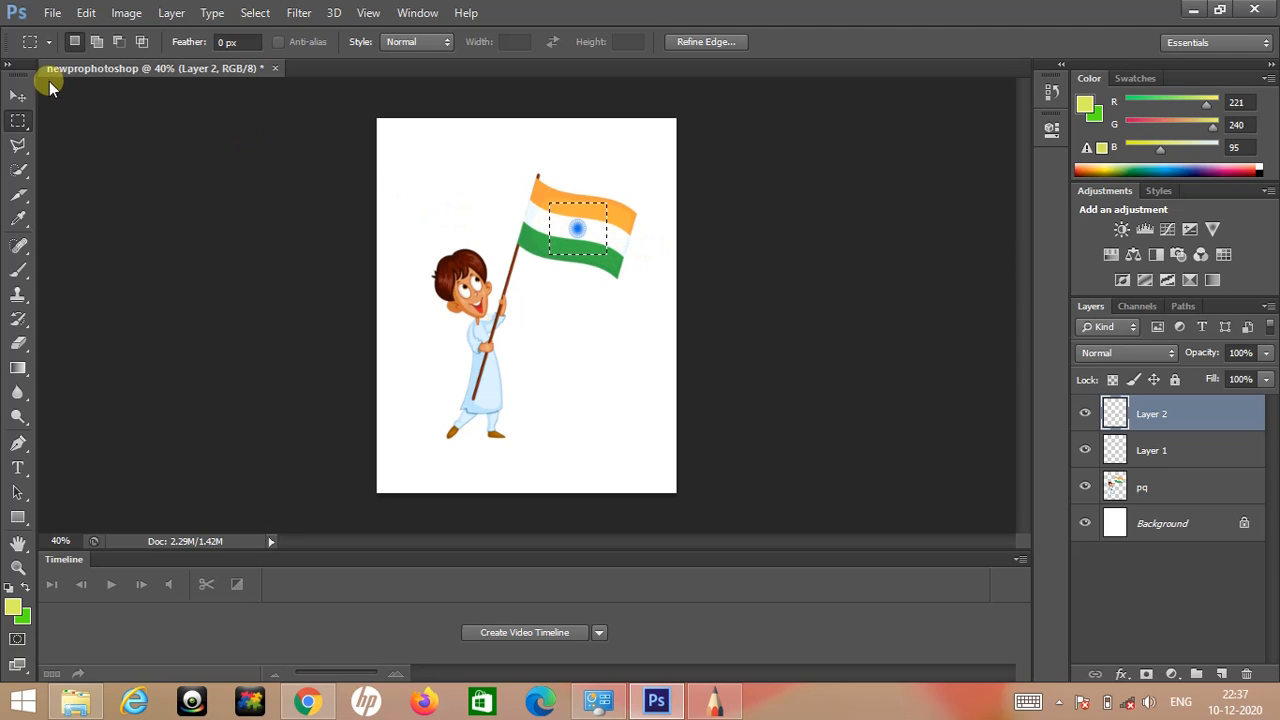
Move the selected rectangular piece of the pq layer out of the flag to the empty area just below it.
left_click(18, 97)
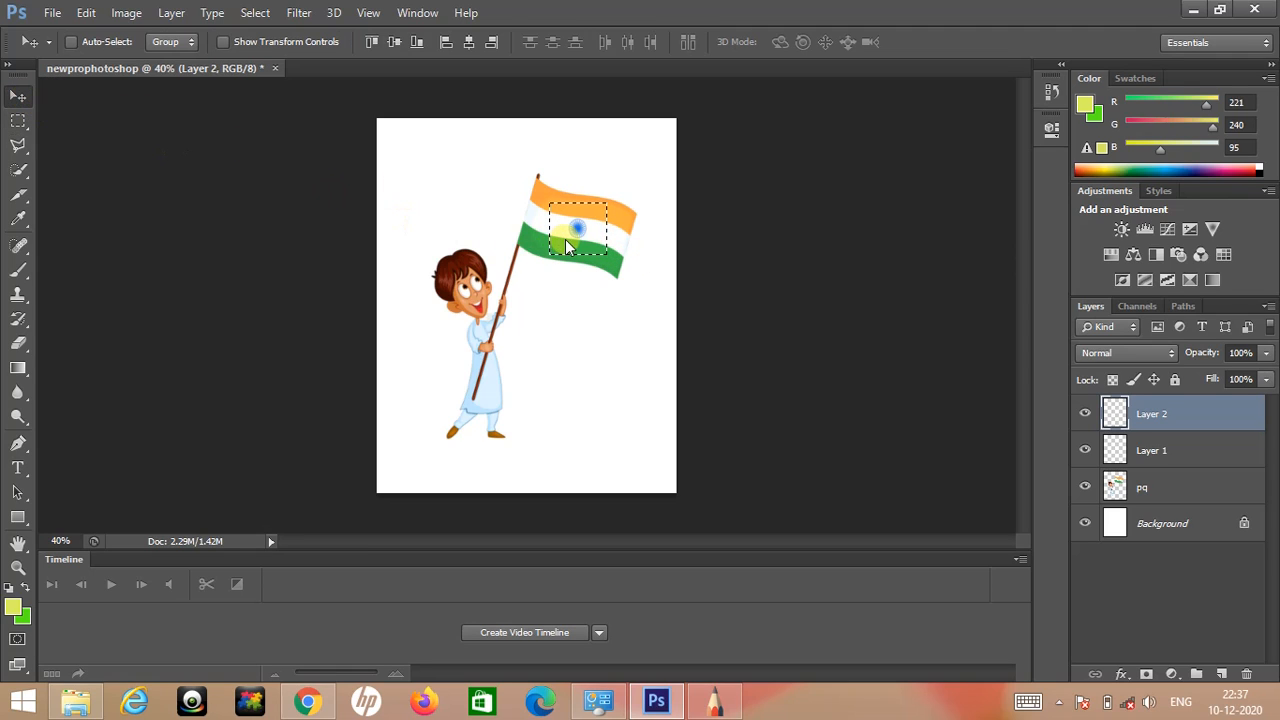
left_click(563, 288)
left_click(646, 277)
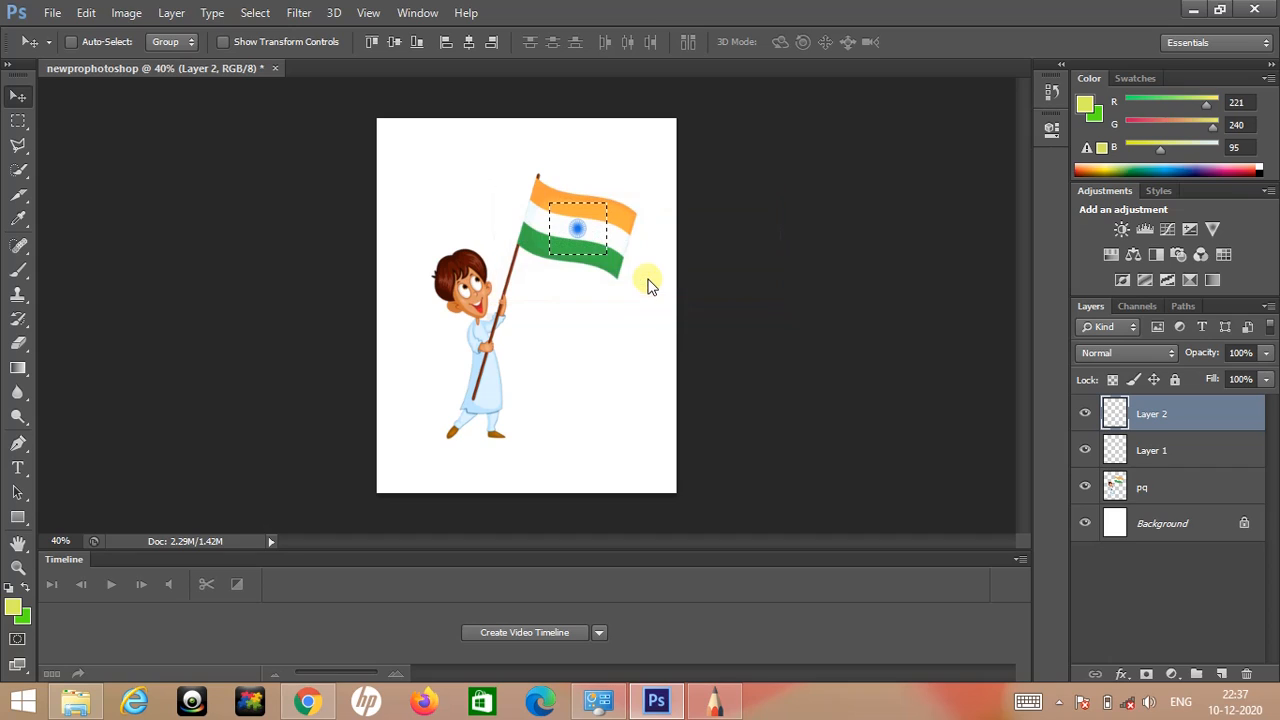
left_click(1149, 489)
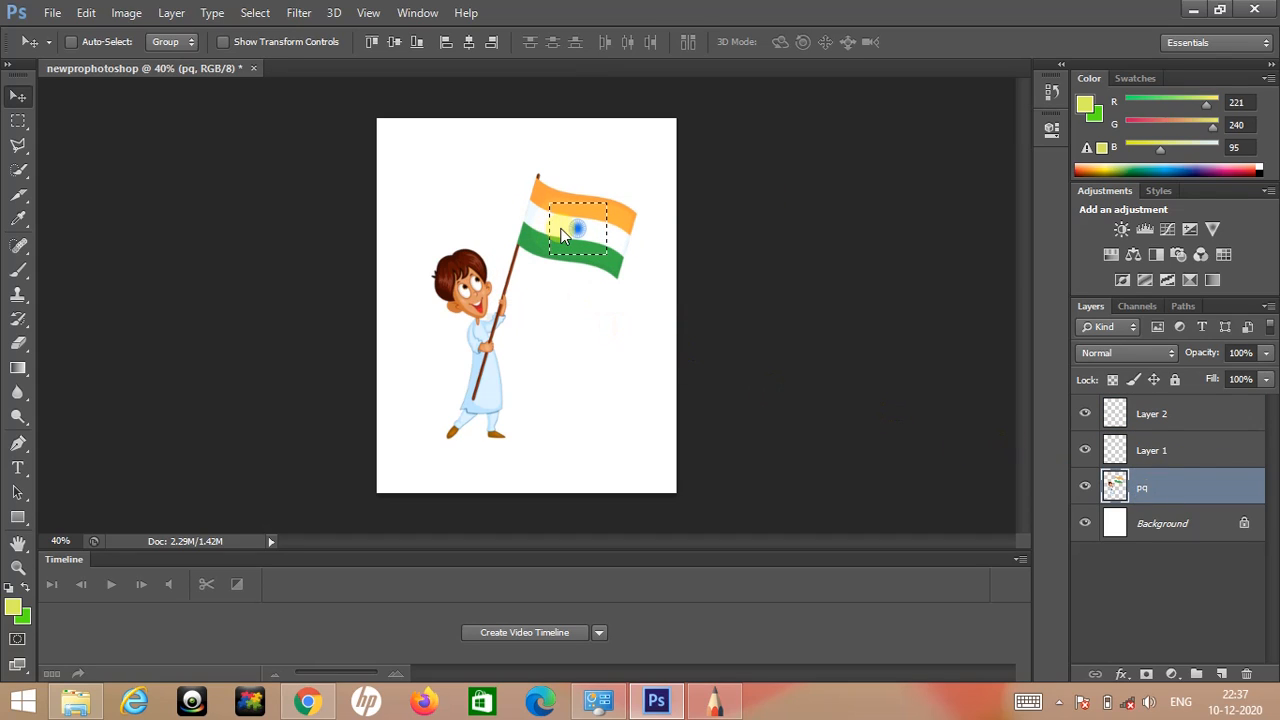
left_click_drag(562, 248, 541, 350)
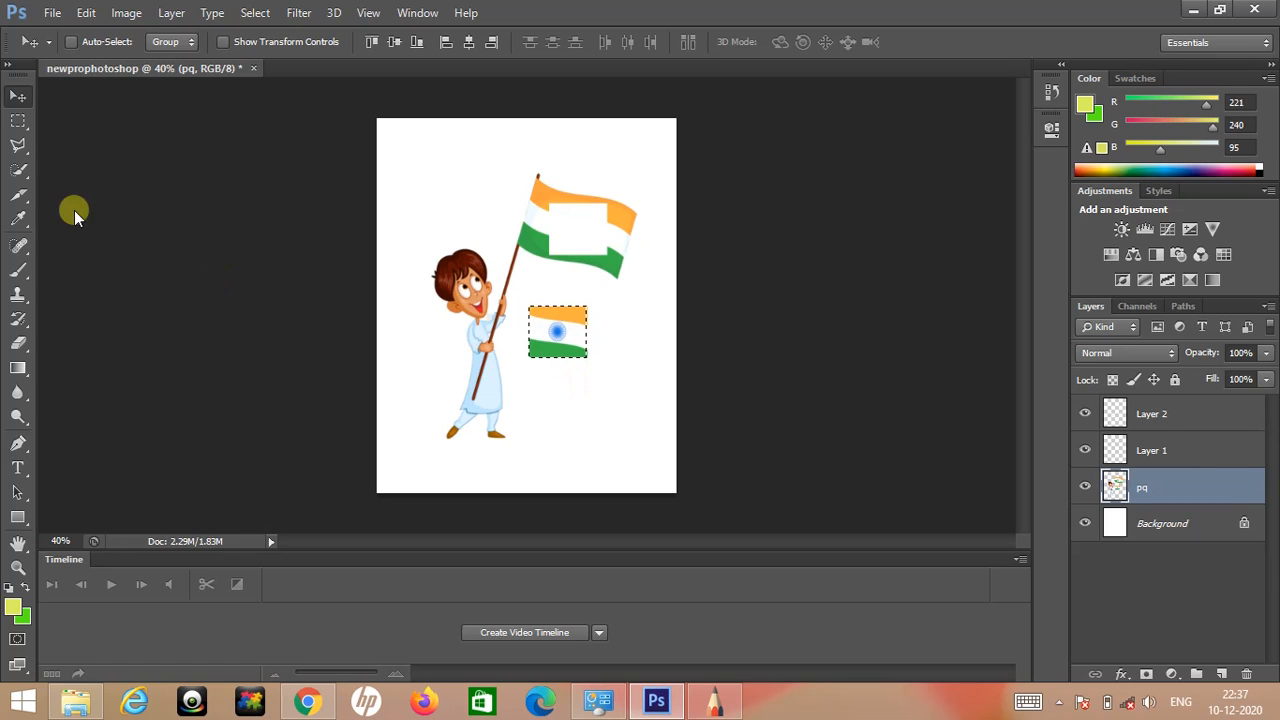
Select a small ellipse on the flag's green stripe near the pole and move that piece up onto the orange stripe.
left_click(18, 121)
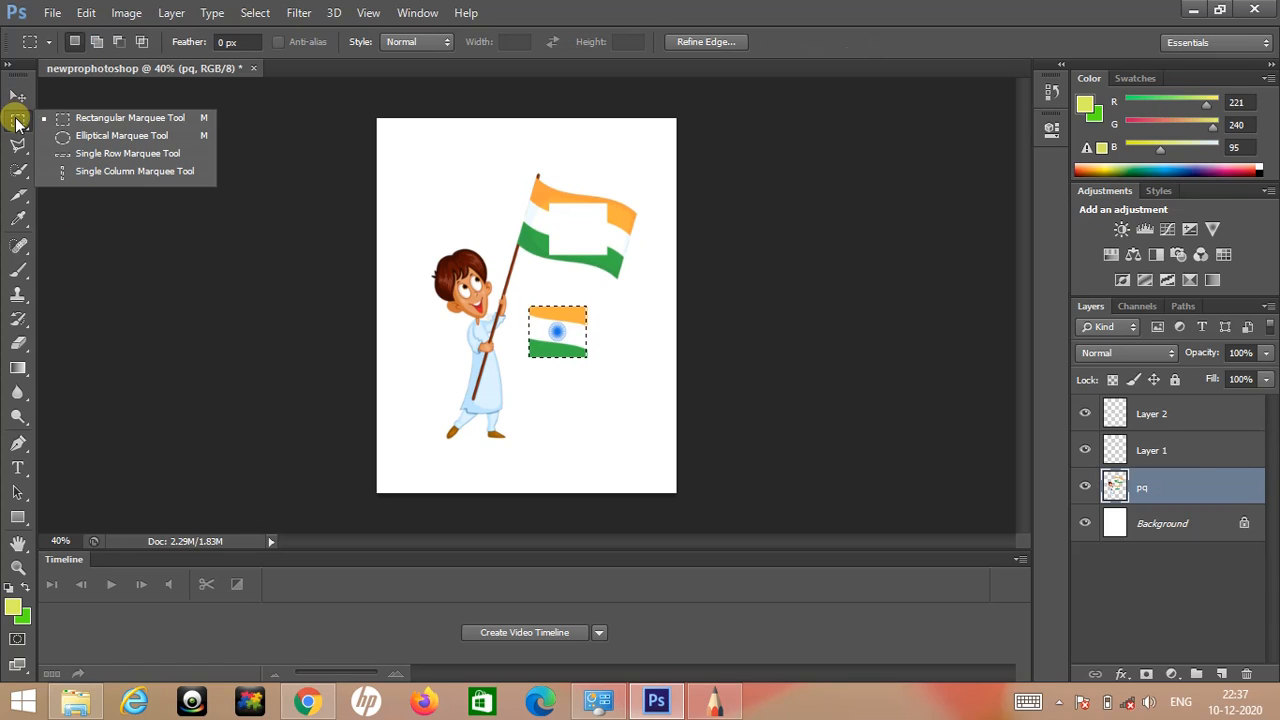
left_click(109, 135)
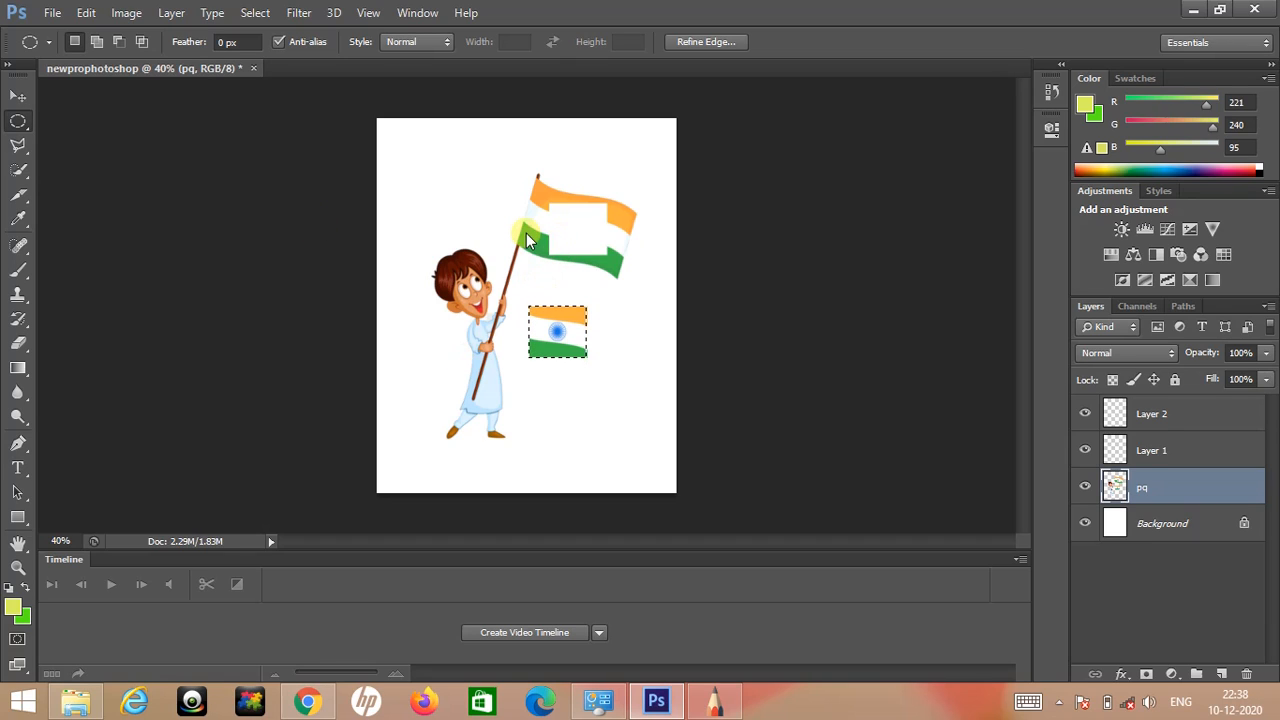
left_click_drag(518, 236, 550, 196)
left_click(18, 96)
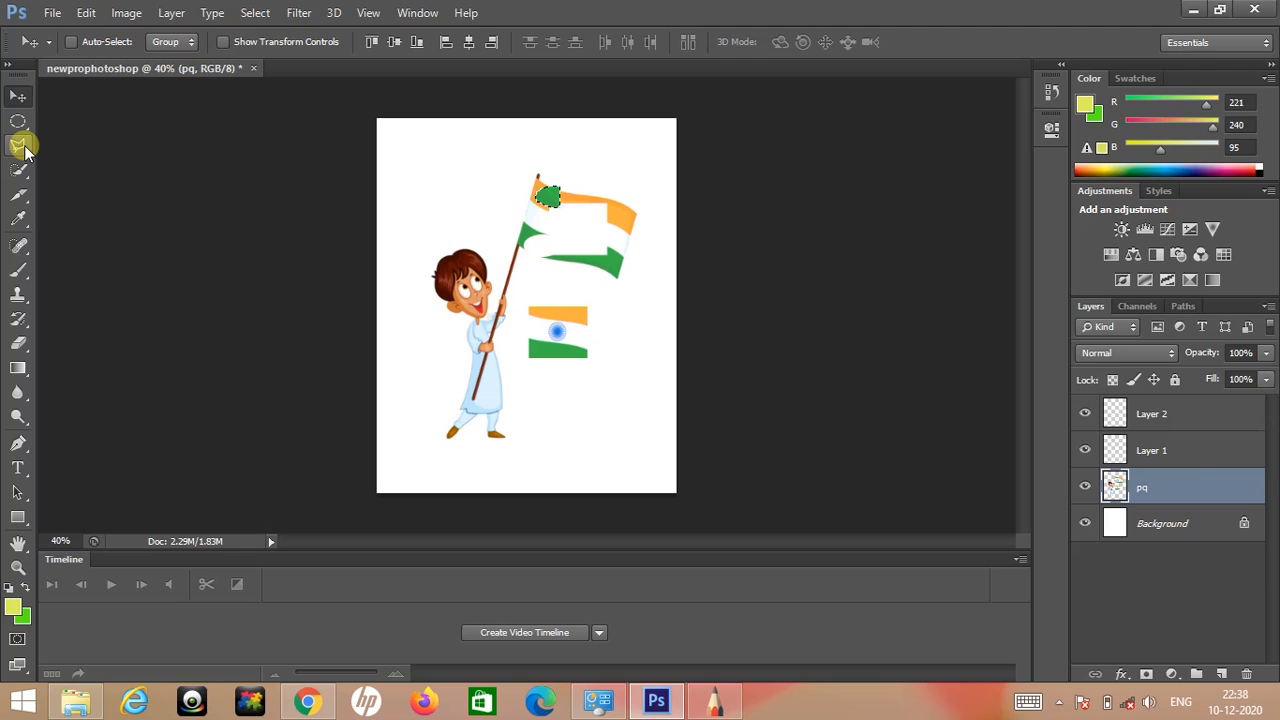
Circle the word LASSO in the SketchBook topic list and return to the Photoshop document.
left_click(1193, 9)
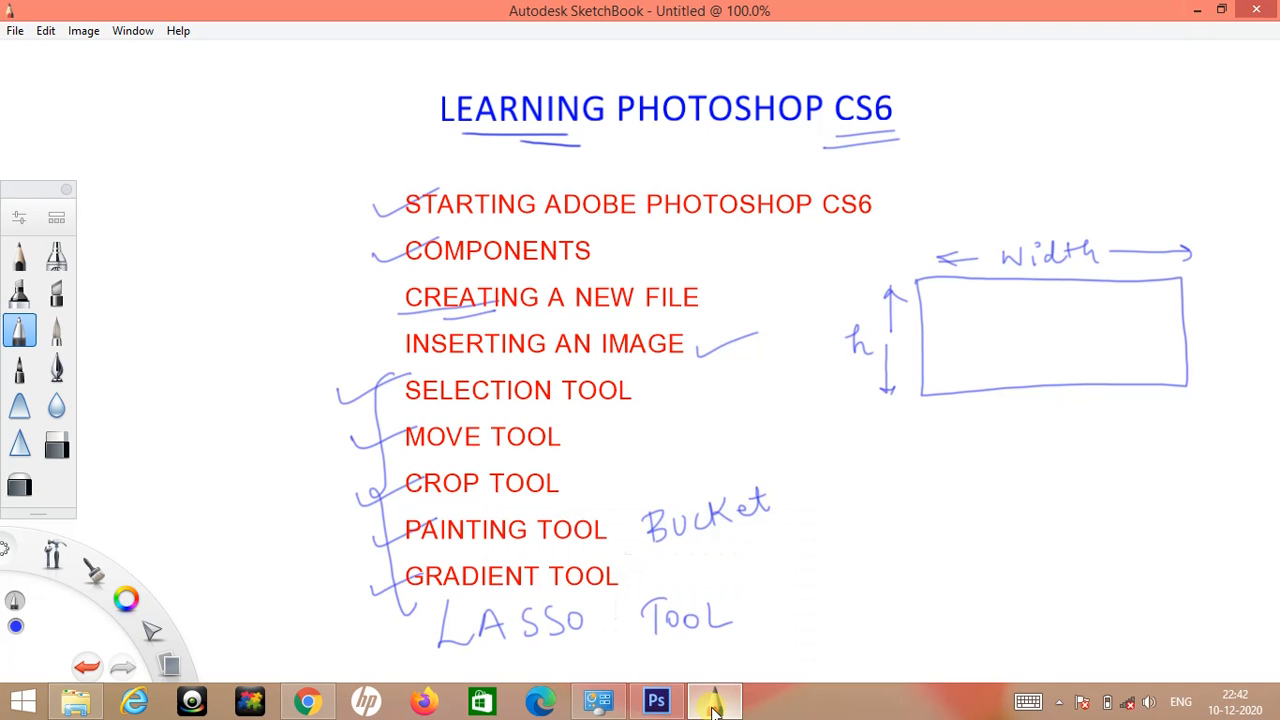
mouse_move(489, 662)
left_mouse_down()
mouse_move(577, 663)
mouse_move(593, 613)
mouse_move(526, 563)
mouse_move(466, 576)
mouse_move(431, 622)
mouse_move(454, 653)
mouse_move(500, 670)
left_mouse_up()
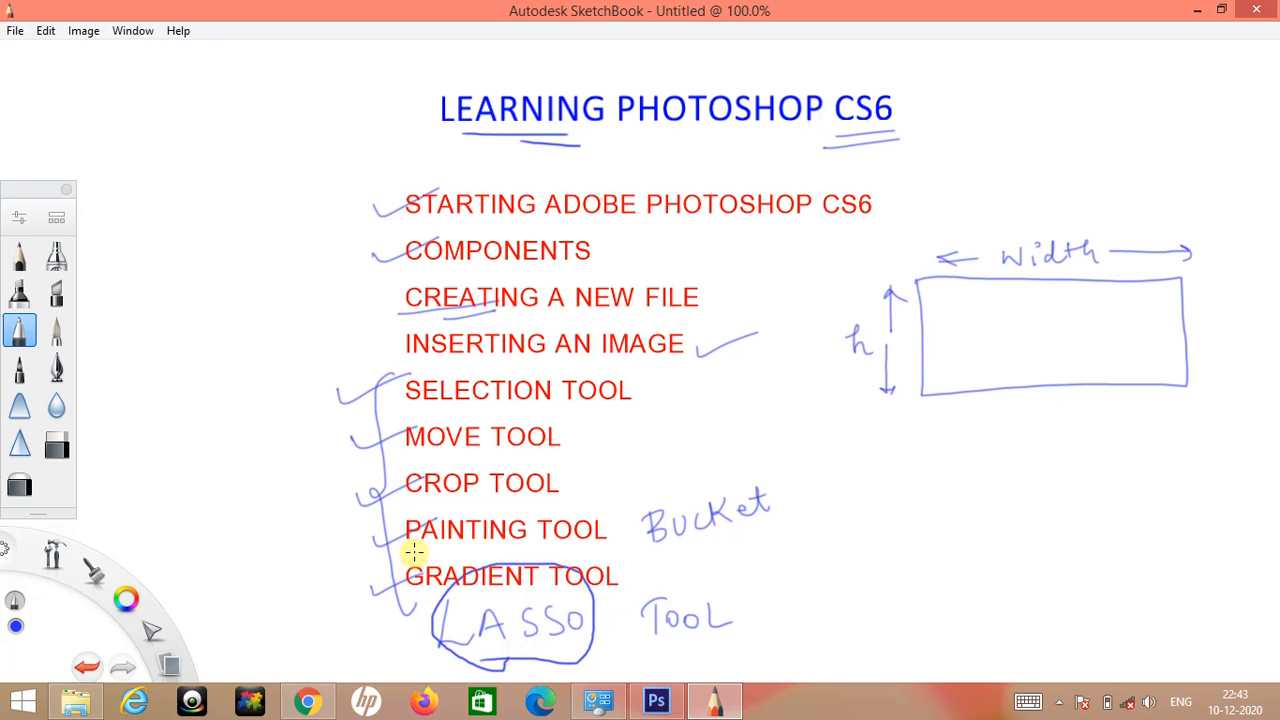
left_click(656, 701)
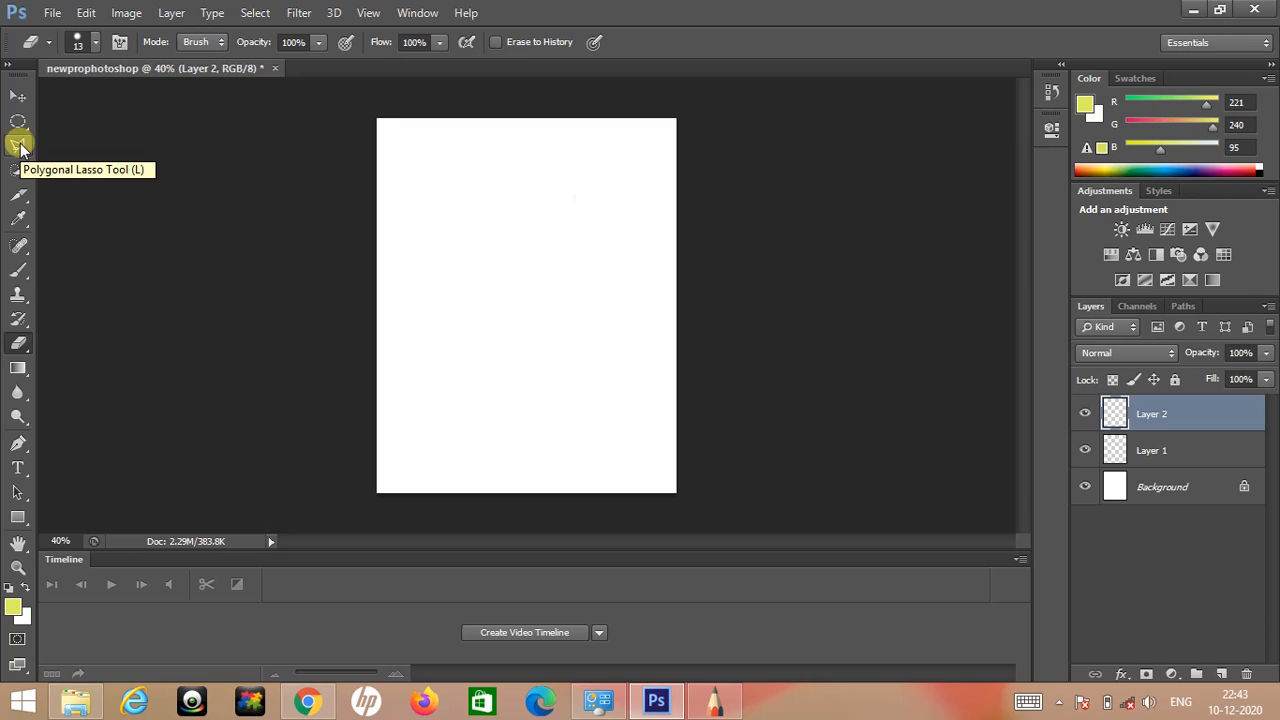
Choose the freehand Lasso tool and place the teacher-removebg-preview image from the Downloads folder into the document.
left_click(20, 148)
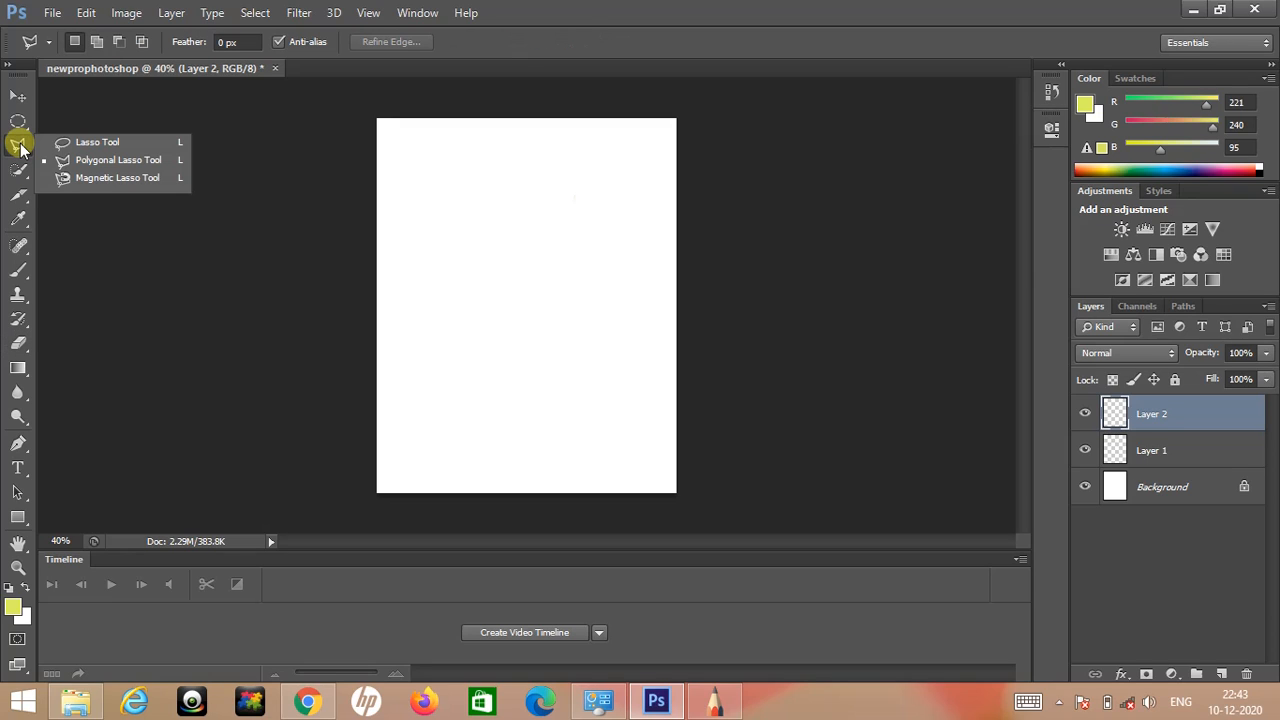
left_click(78, 144)
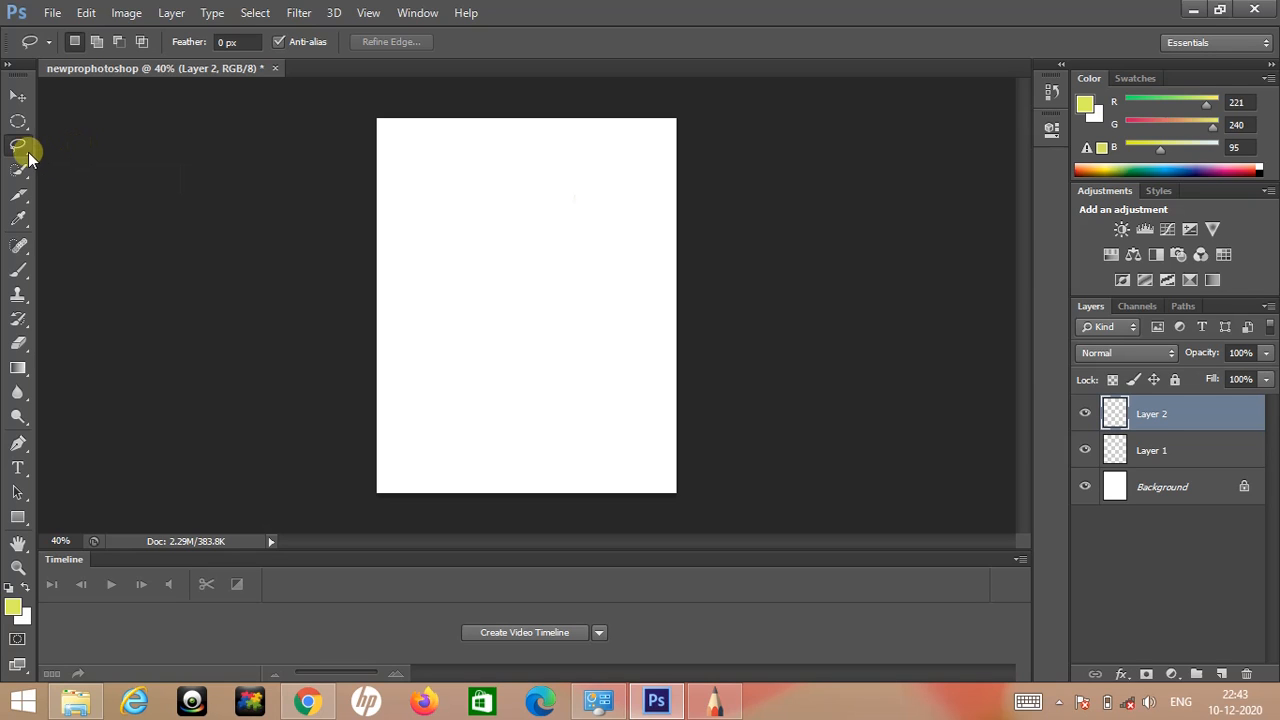
left_click(51, 12)
left_click(100, 318)
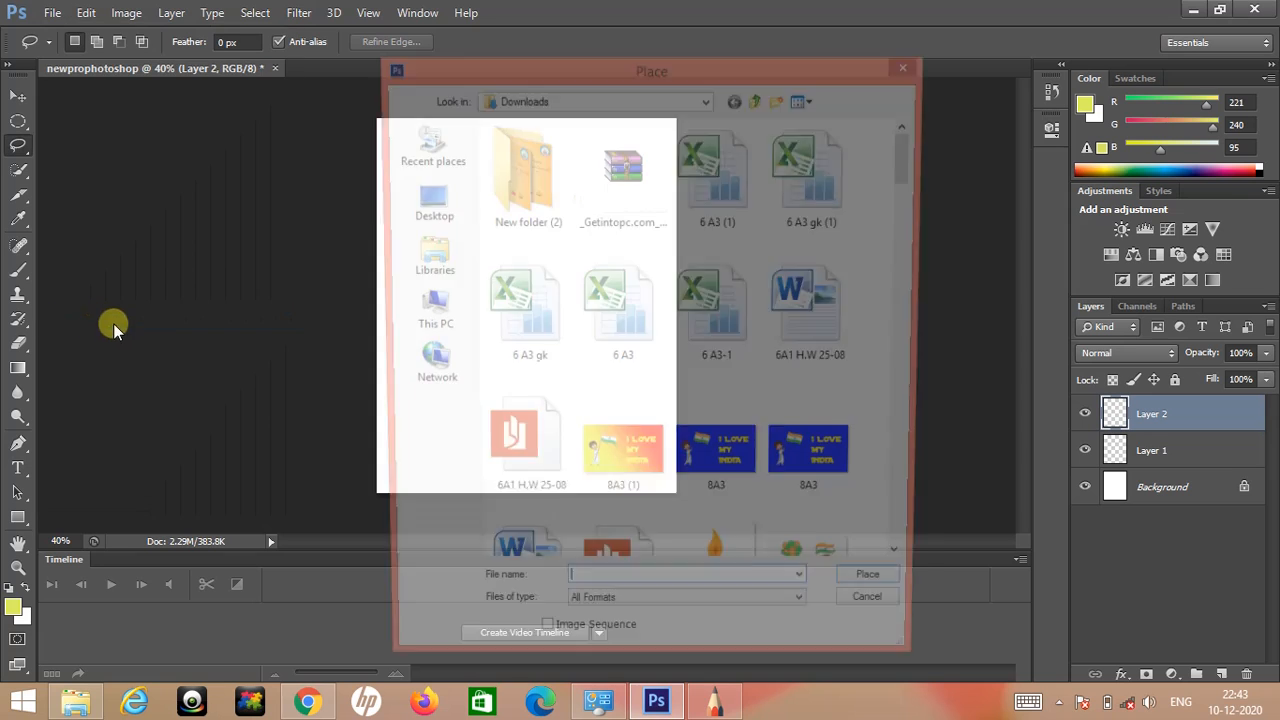
left_click_drag(911, 155, 925, 499)
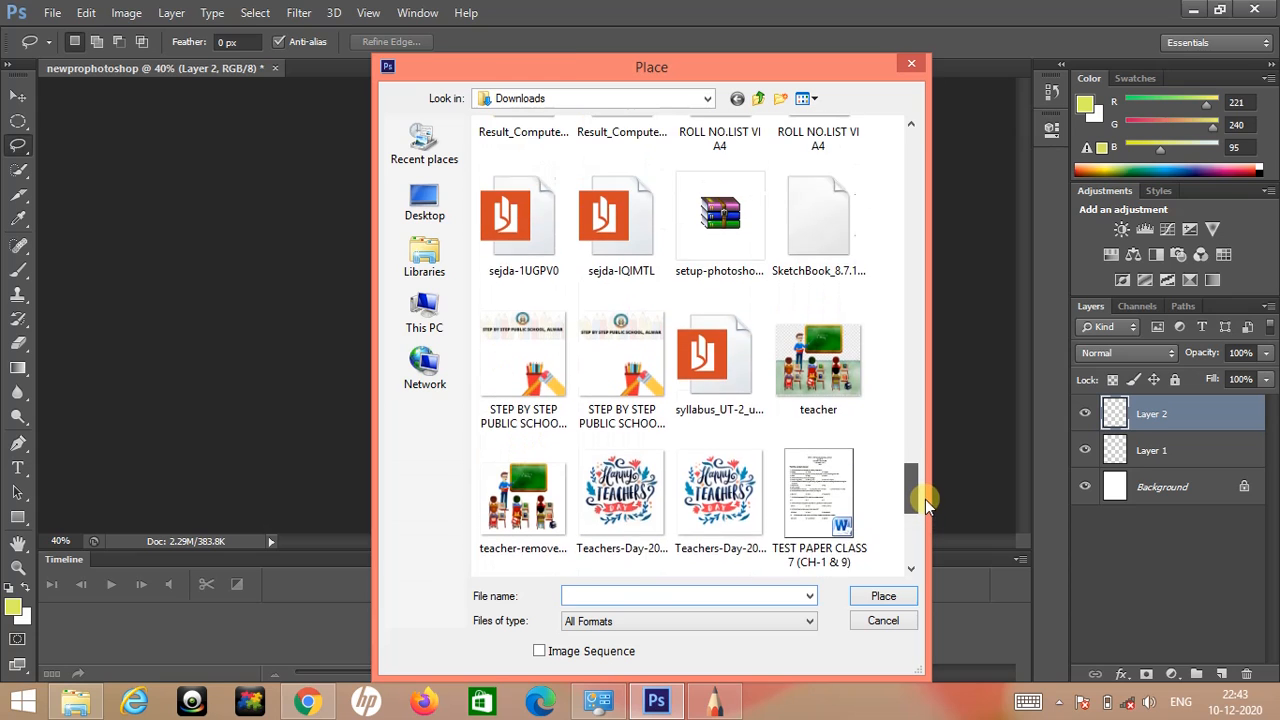
left_click(519, 490)
double_click(519, 490)
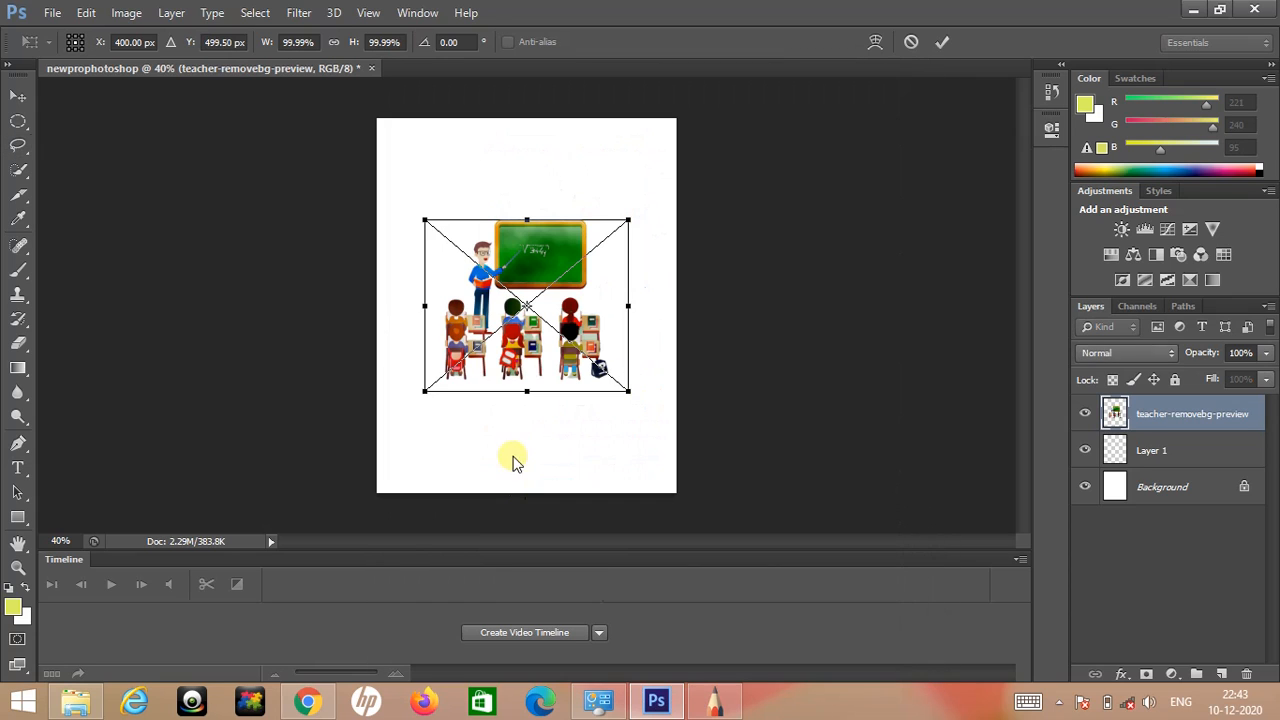
Enlarge the placed classroom image to about 143% width and 130% height, and commit the placement.
left_click_drag(627, 216, 669, 168)
mouse_move(424, 169)
left_mouse_down()
mouse_move(371, 160)
mouse_move(384, 170)
left_mouse_up()
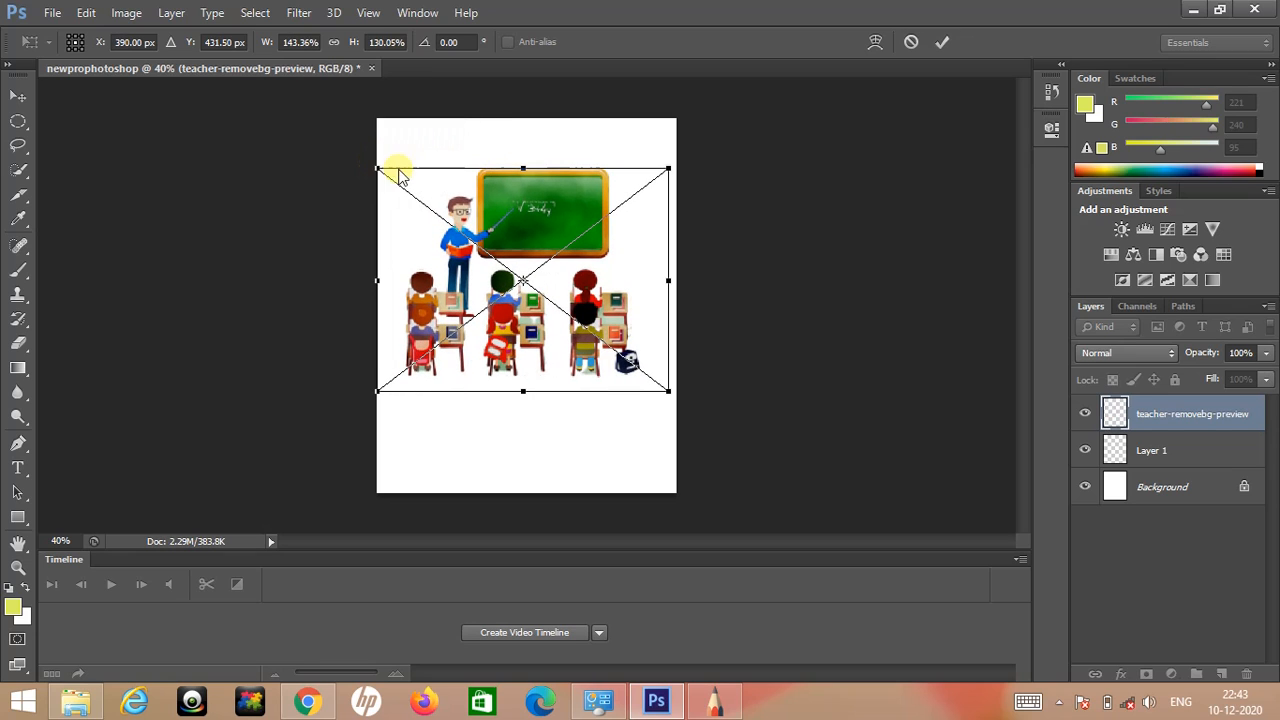
double_click(525, 321)
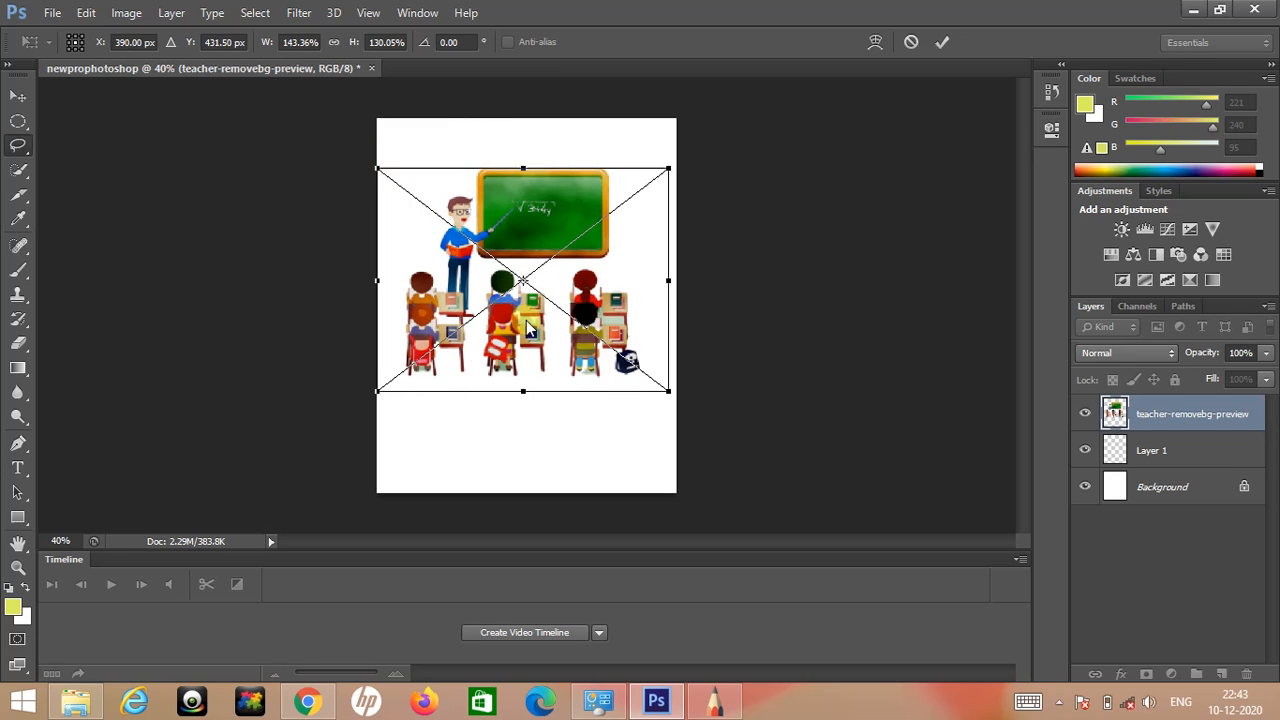
Draw a freehand lasso selection around the teacher's upper body and the blackboard.
left_click(70, 541)
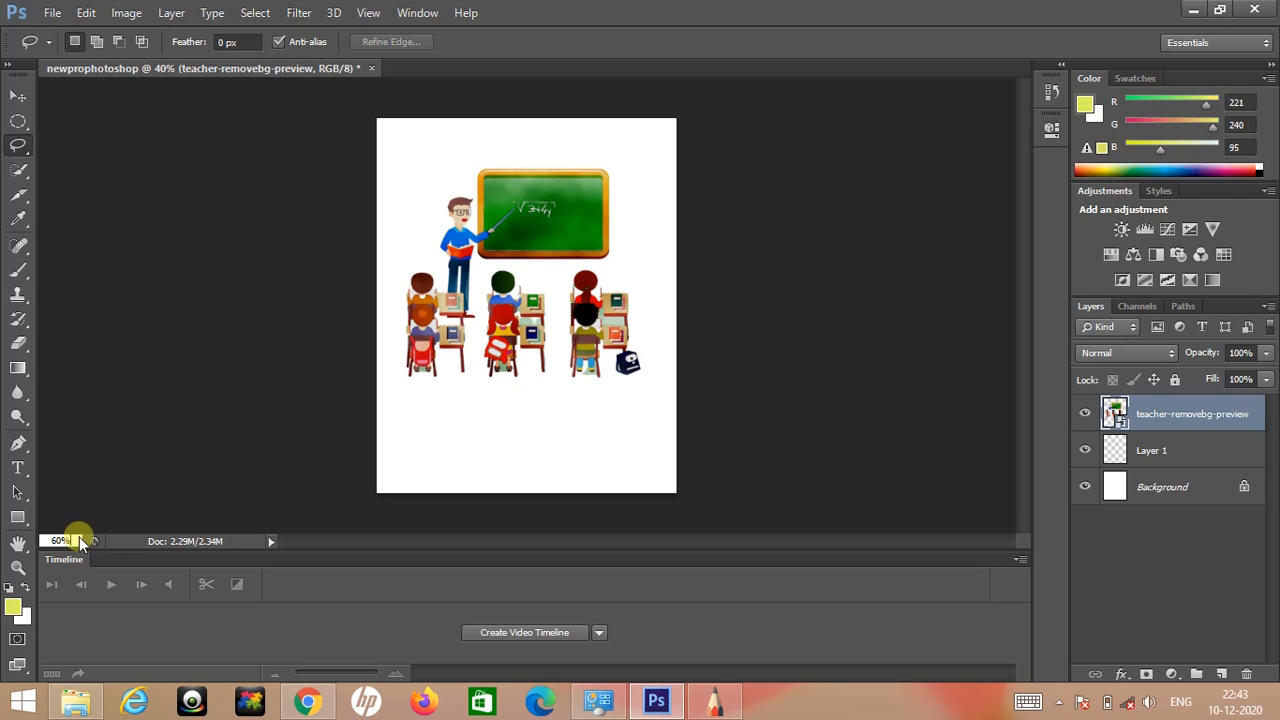
key("Return")
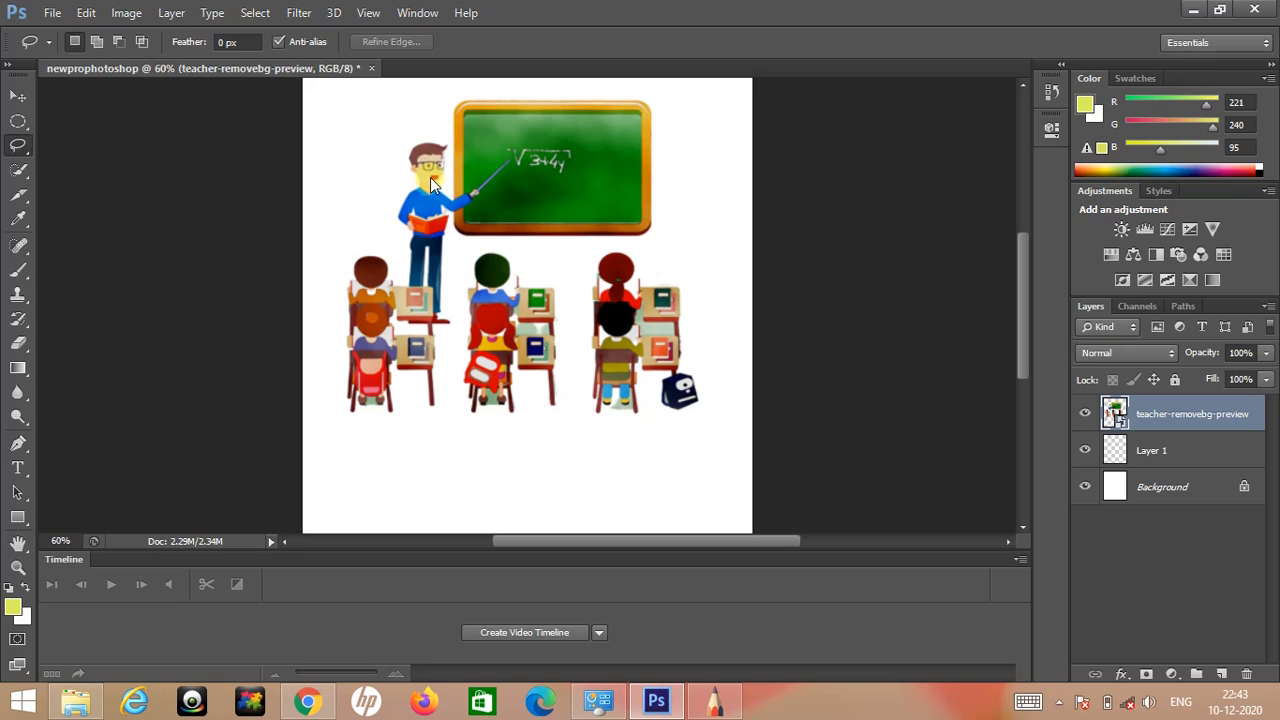
left_click_drag(1023, 343, 1023, 314)
mouse_move(420, 172)
left_mouse_down()
mouse_move(394, 215)
mouse_move(387, 332)
mouse_move(404, 361)
mouse_move(461, 339)
mouse_move(484, 290)
mouse_move(645, 315)
mouse_move(682, 281)
mouse_move(679, 201)
mouse_move(646, 167)
mouse_move(491, 161)
left_mouse_up()
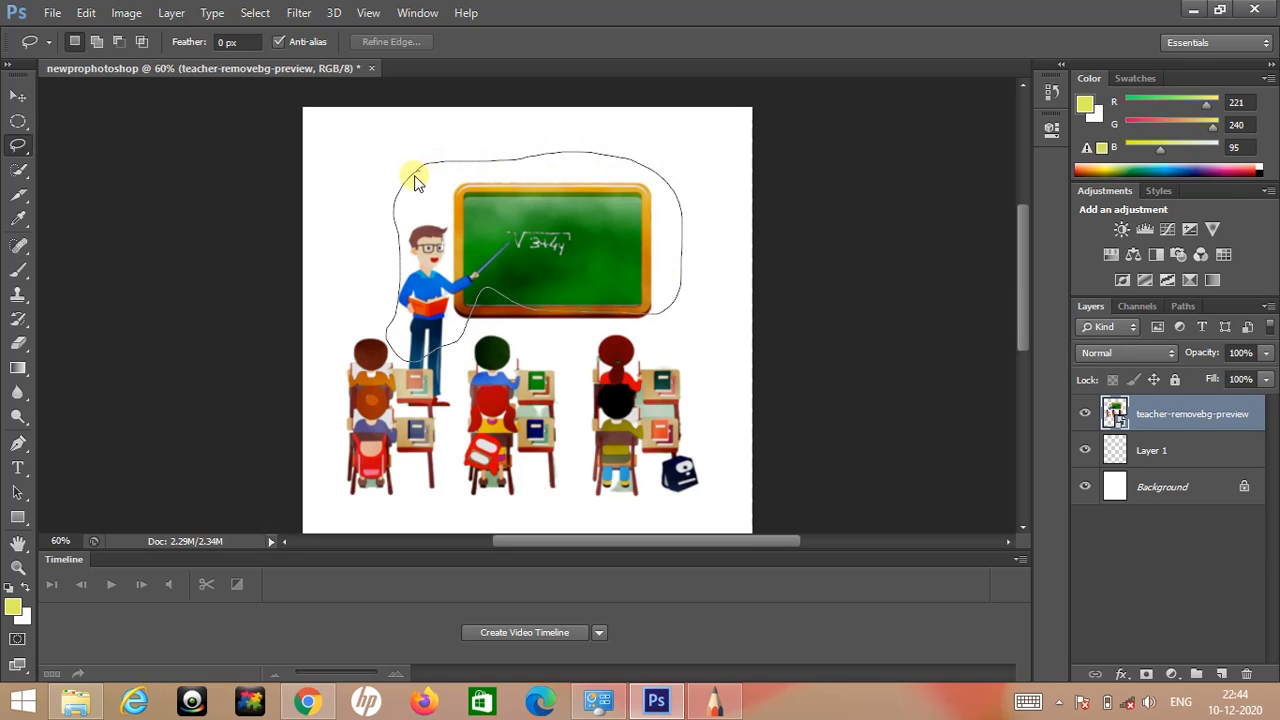
left_click_drag(417, 181, 418, 178)
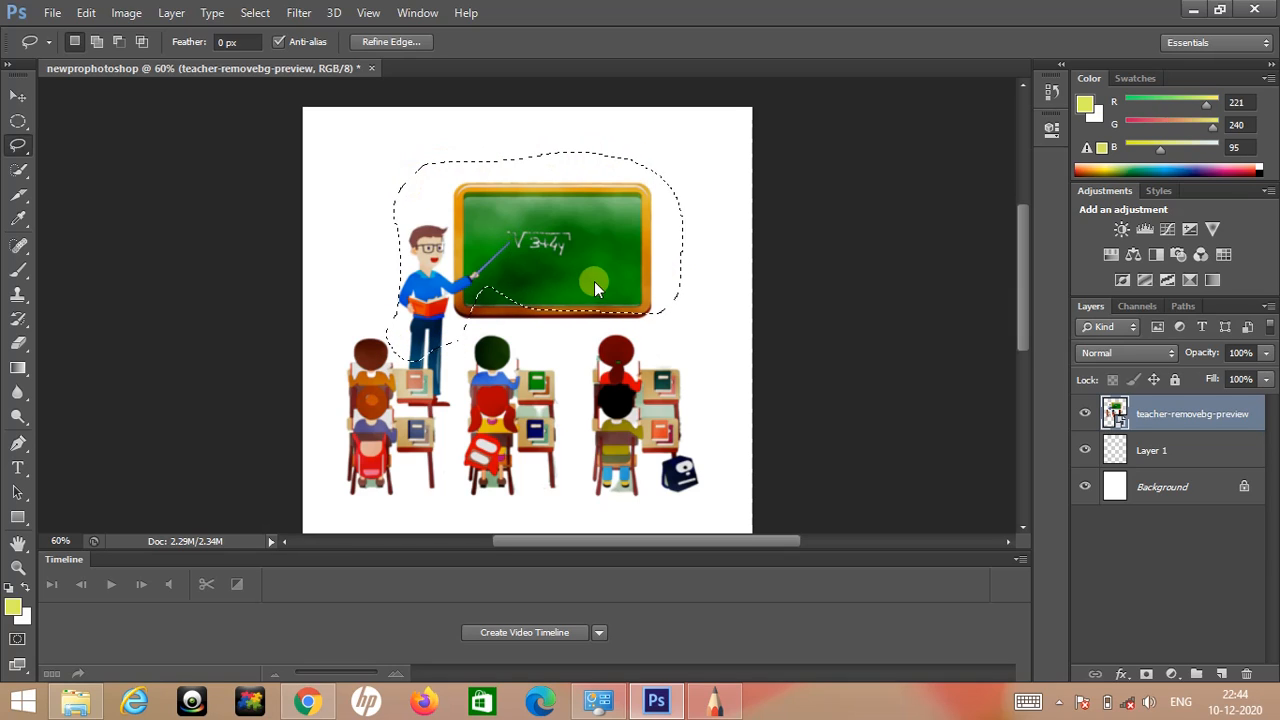
Move the classroom image slightly up and to the left, and rasterize the teacher-removebg-preview layer.
left_click(19, 95)
mouse_move(452, 252)
left_mouse_down()
mouse_move(377, 242)
mouse_move(463, 252)
mouse_move(448, 244)
left_mouse_up()
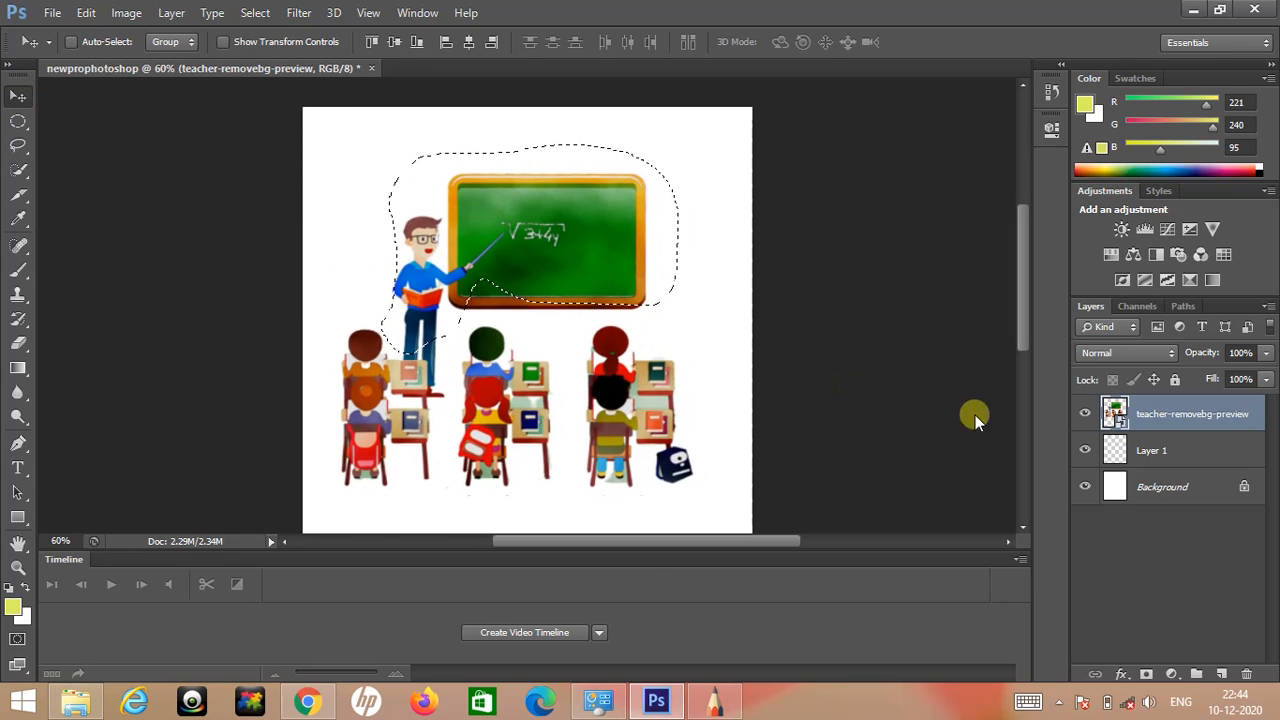
right_click(1172, 416)
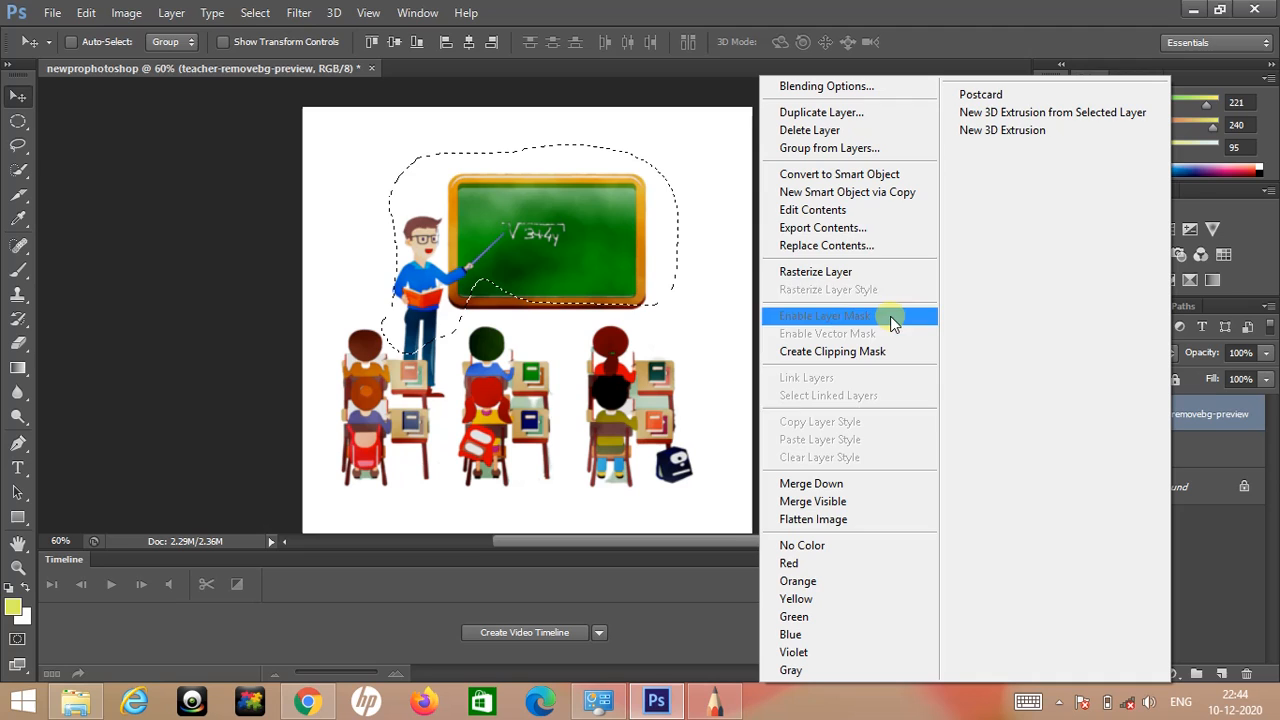
left_click(806, 271)
Try to move the lasso-selected teacher and blackboard separately from the rest of the rasterized image.
mouse_move(599, 235)
left_mouse_down()
mouse_move(592, 298)
mouse_move(518, 257)
mouse_move(571, 386)
mouse_move(536, 238)
mouse_move(573, 200)
mouse_move(575, 236)
left_mouse_up()
right_click(575, 236)
left_click(535, 286)
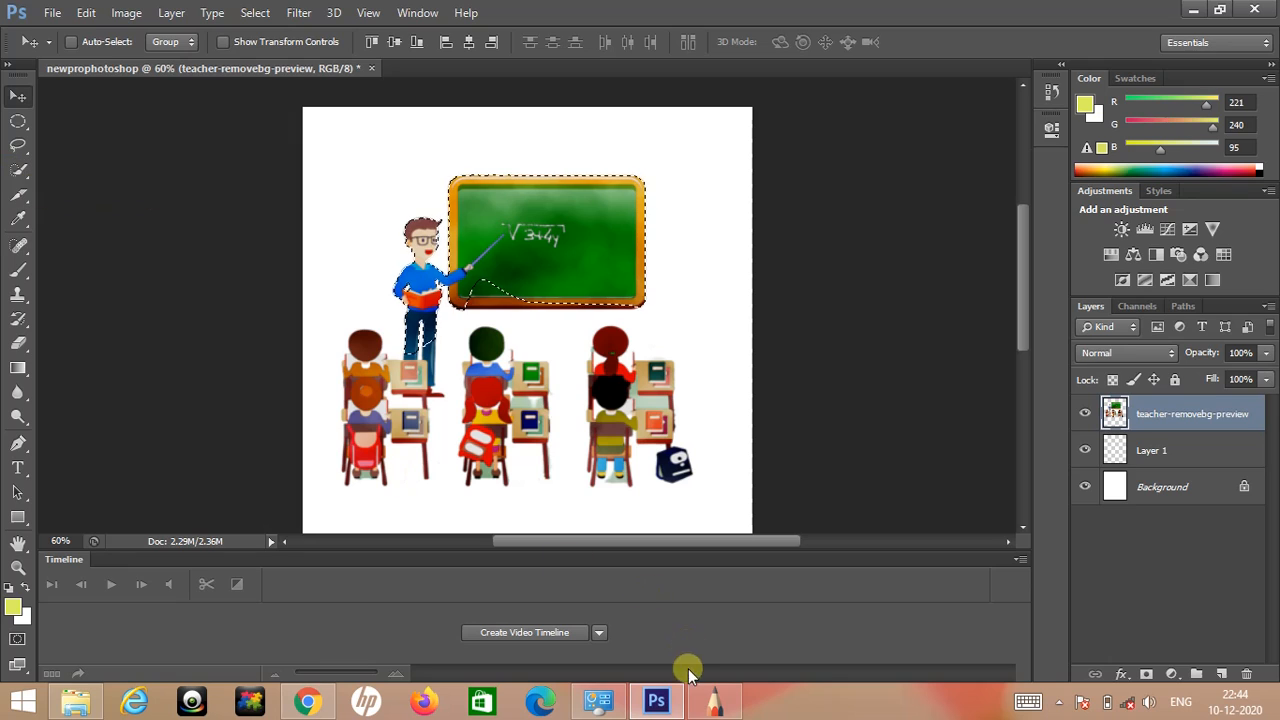
Check the lesson topic list in SketchBook and return to the classroom image in Photoshop.
left_click(710, 698)
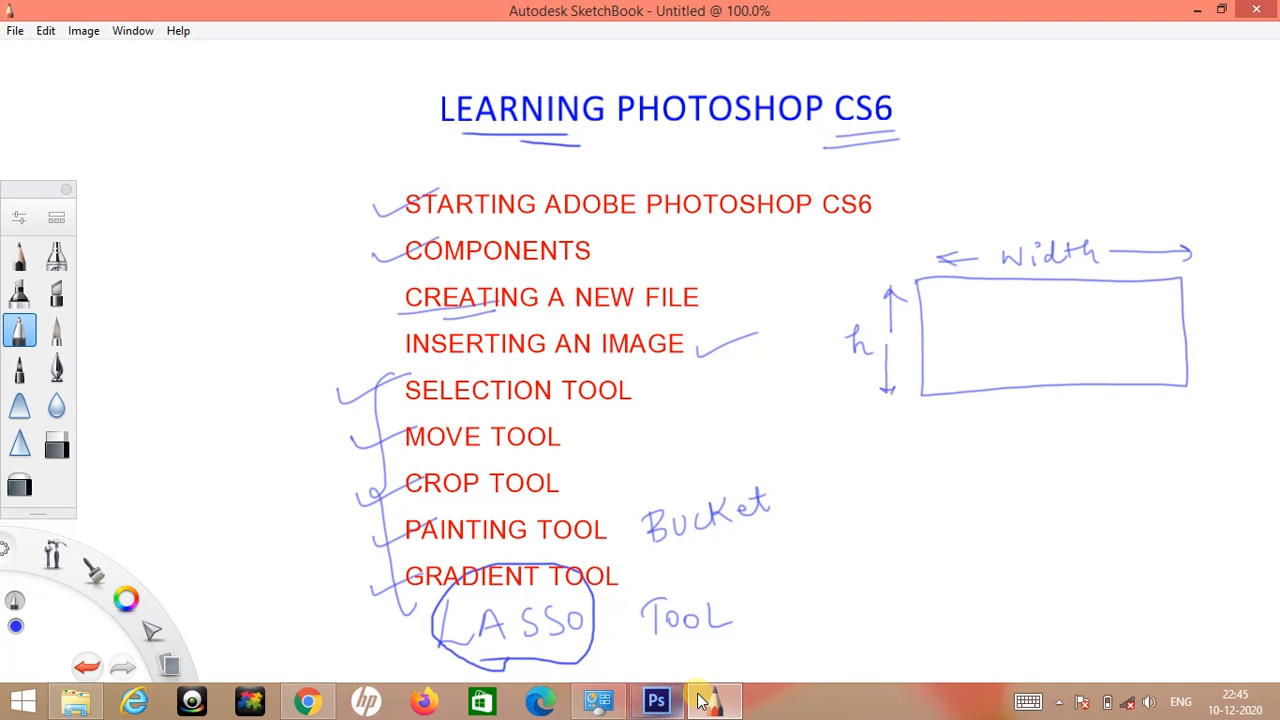
left_click(656, 700)
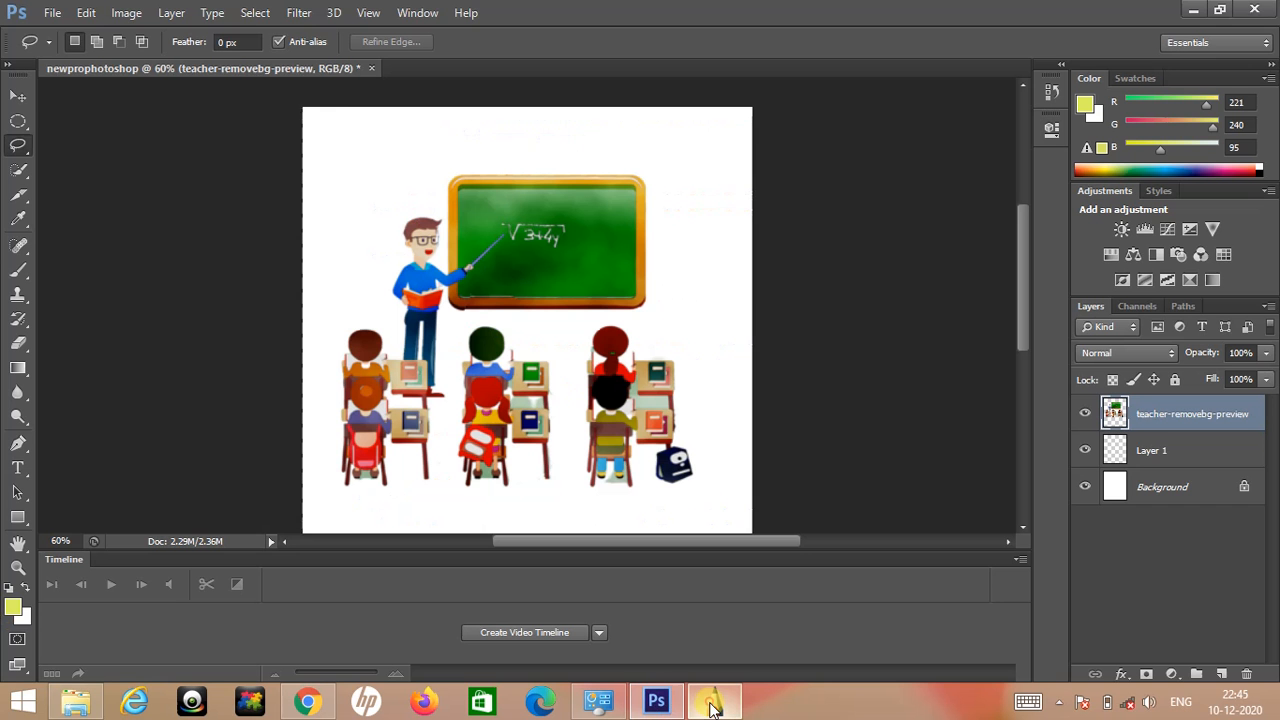
Outline the blackboard with a Polygonal Lasso selection and shift it slightly with the Move tool.
left_click(22, 172)
right_click(20, 195)
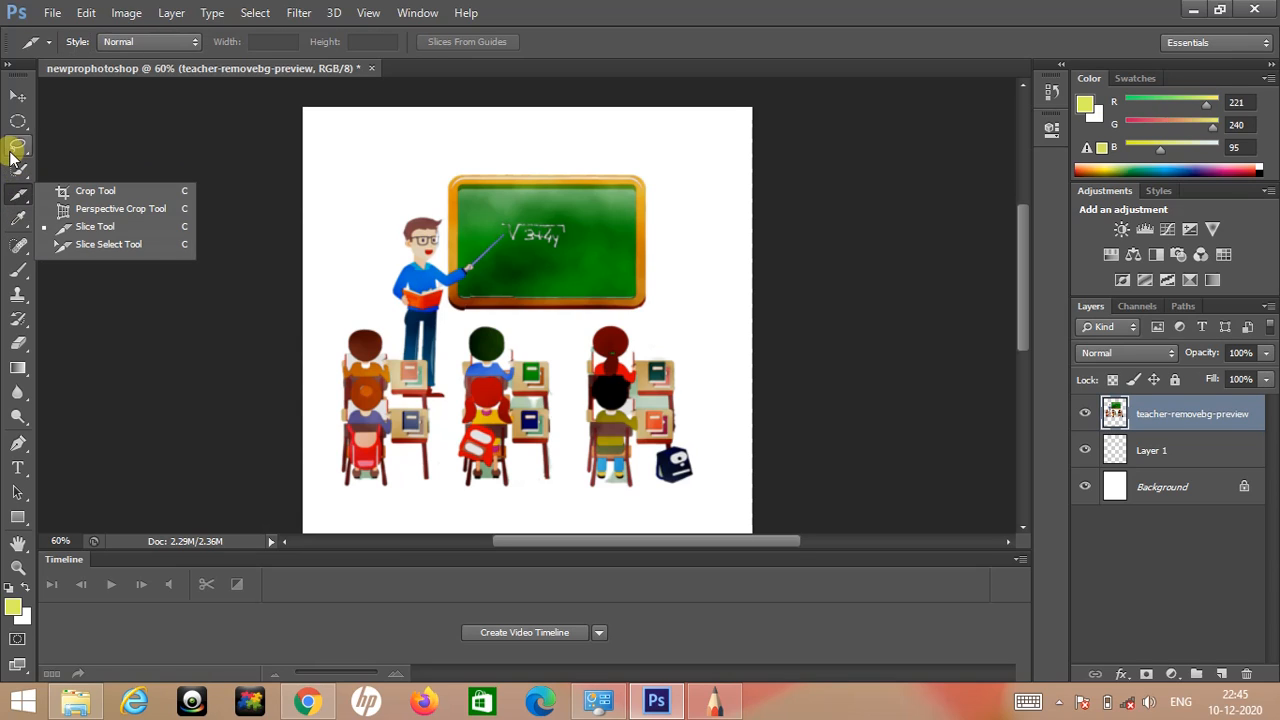
right_click(18, 146)
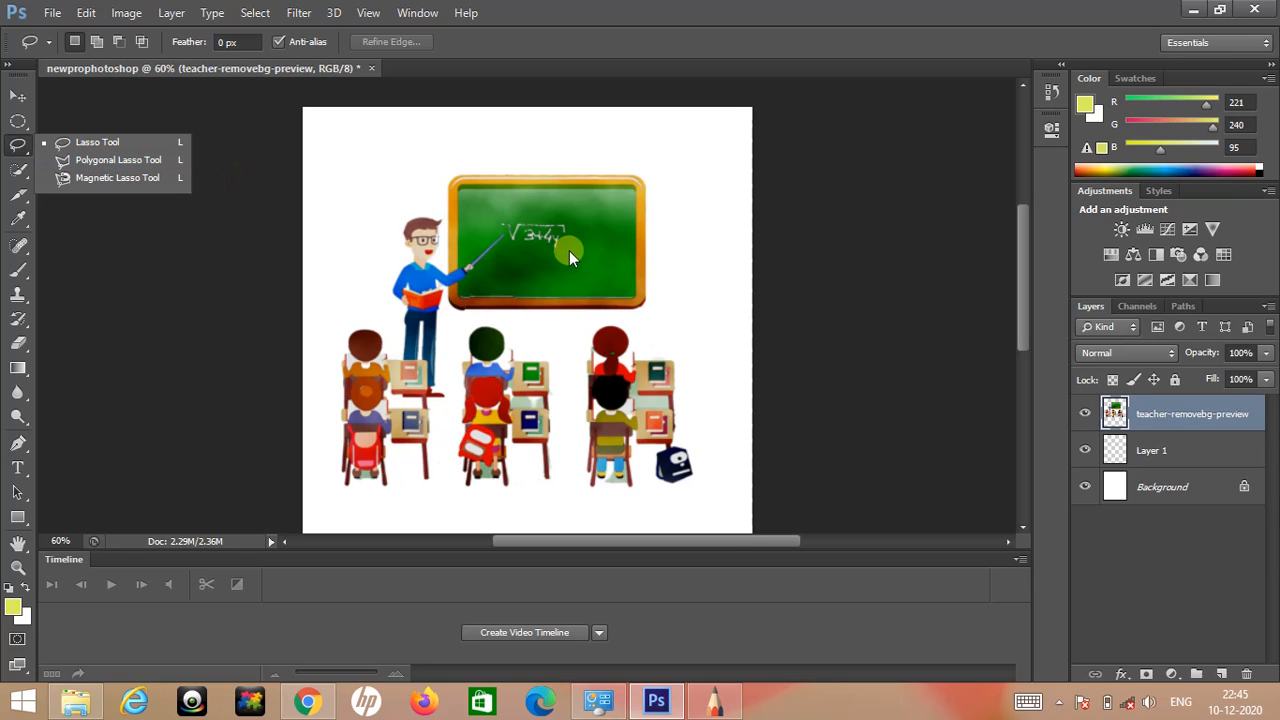
left_click(117, 159)
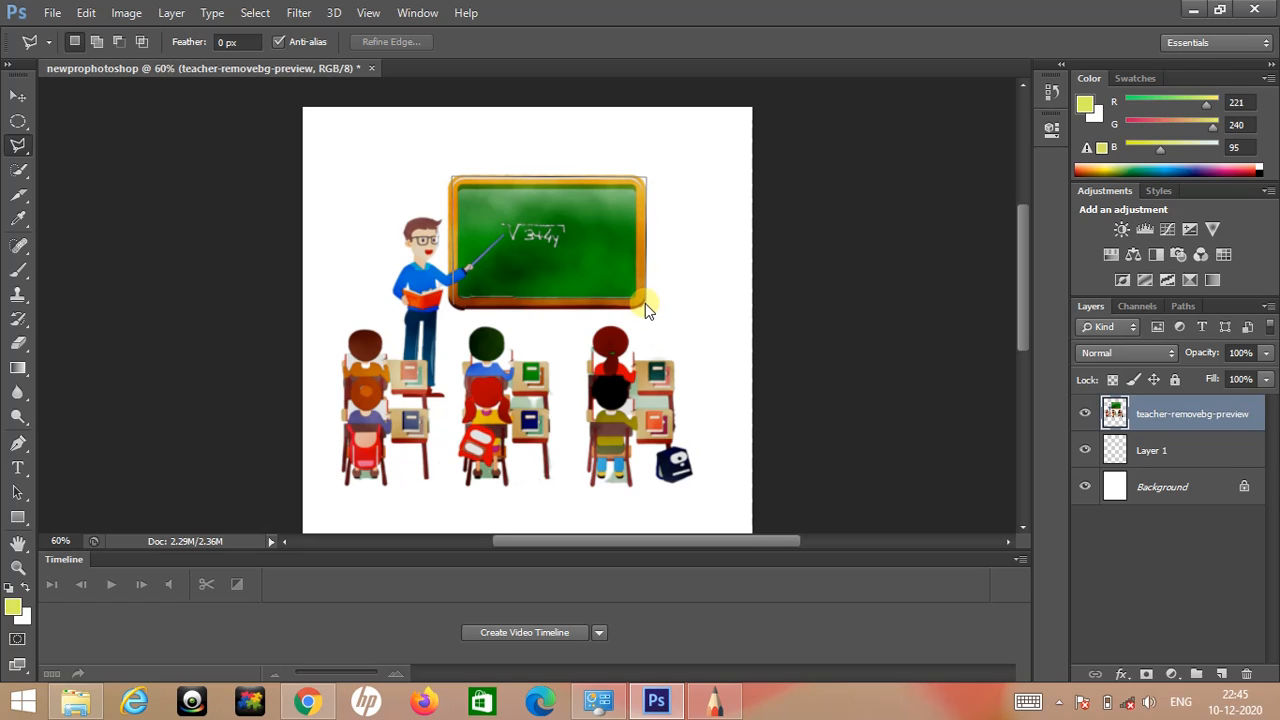
left_click(452, 300)
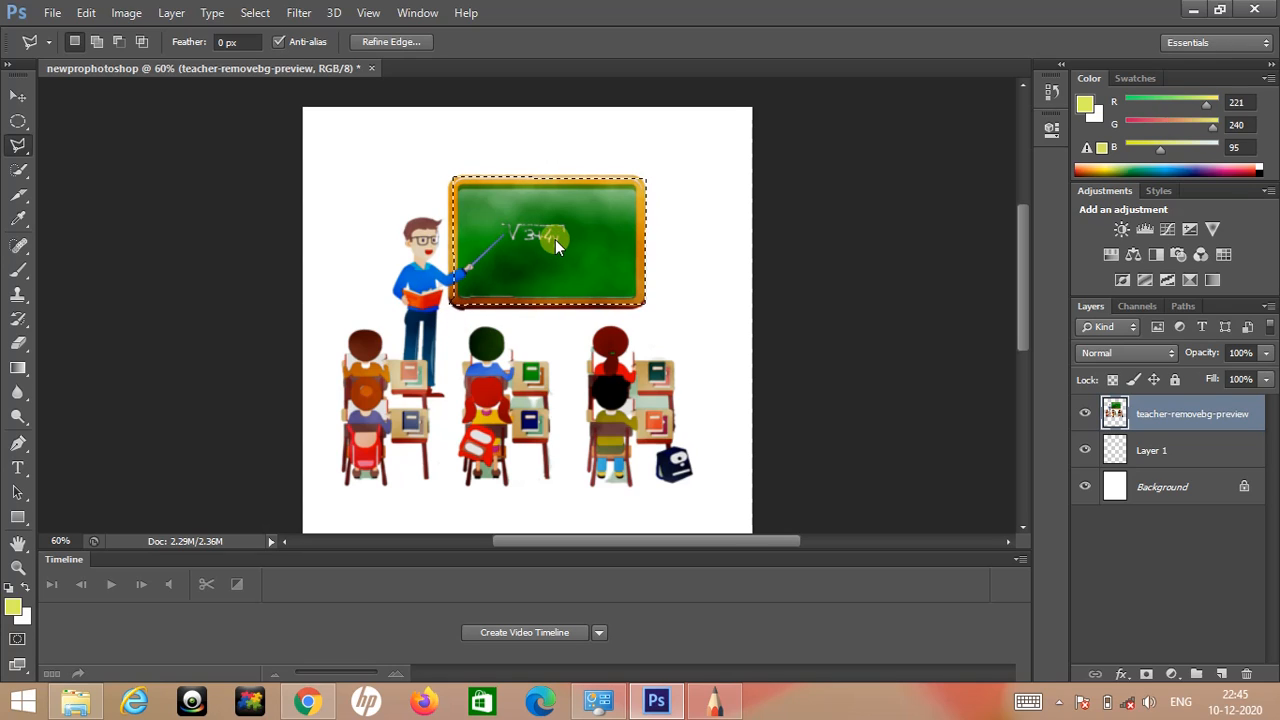
left_click(17, 97)
left_click_drag(536, 258, 563, 264)
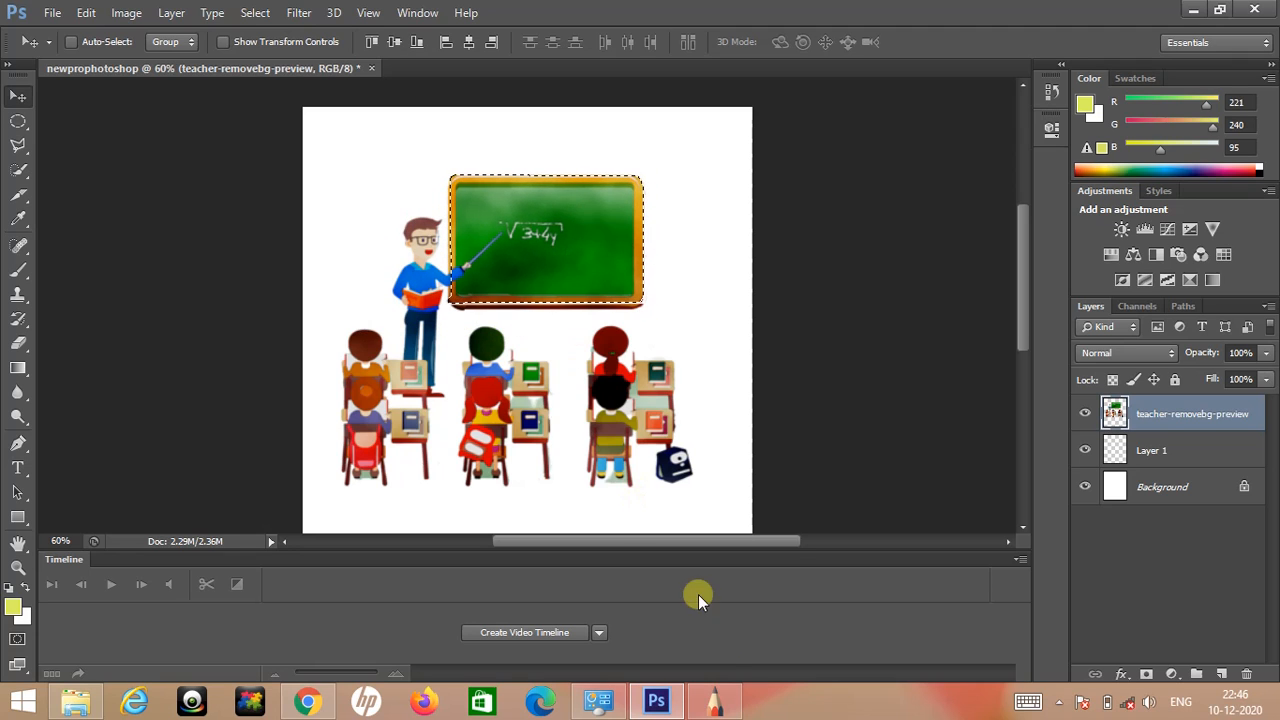
Switch to SketchBook, circle PAINTING TOOL in the lesson topic list, and return to Photoshop.
left_click(714, 702)
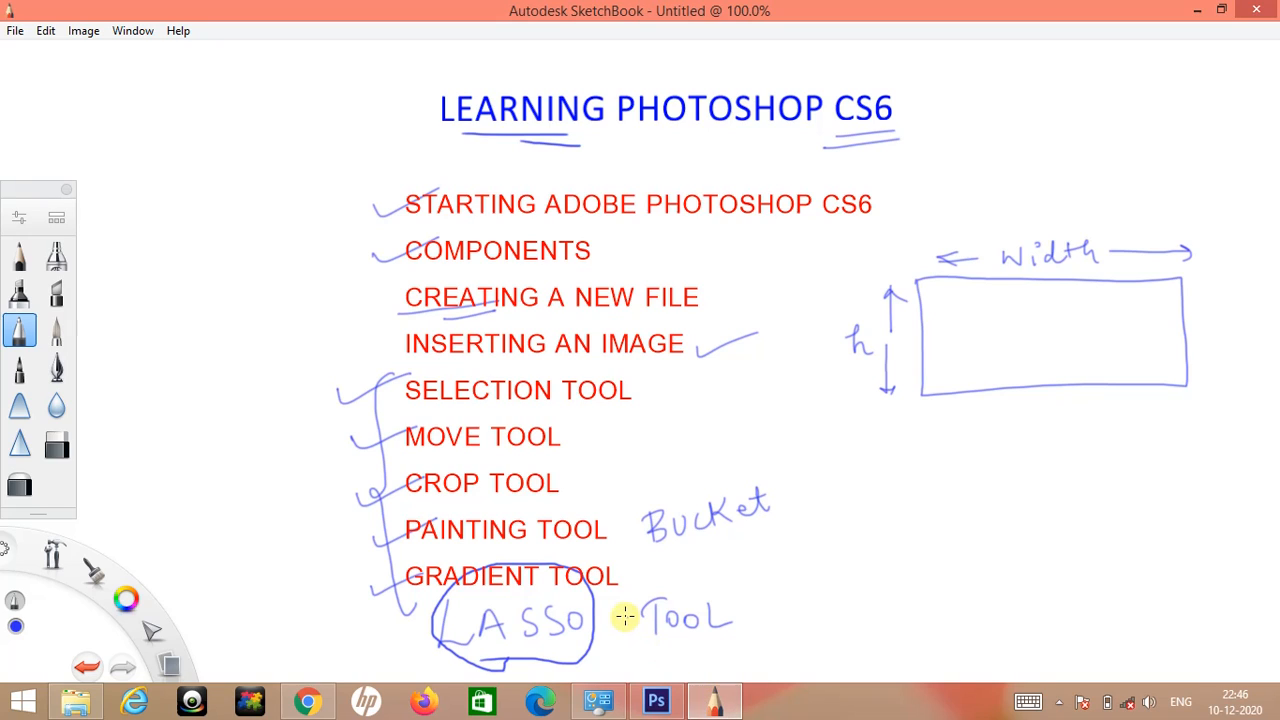
mouse_move(457, 512)
left_mouse_down()
mouse_move(399, 499)
mouse_move(386, 520)
mouse_move(419, 556)
mouse_move(613, 555)
mouse_move(606, 517)
mouse_move(549, 503)
mouse_move(435, 508)
left_mouse_up()
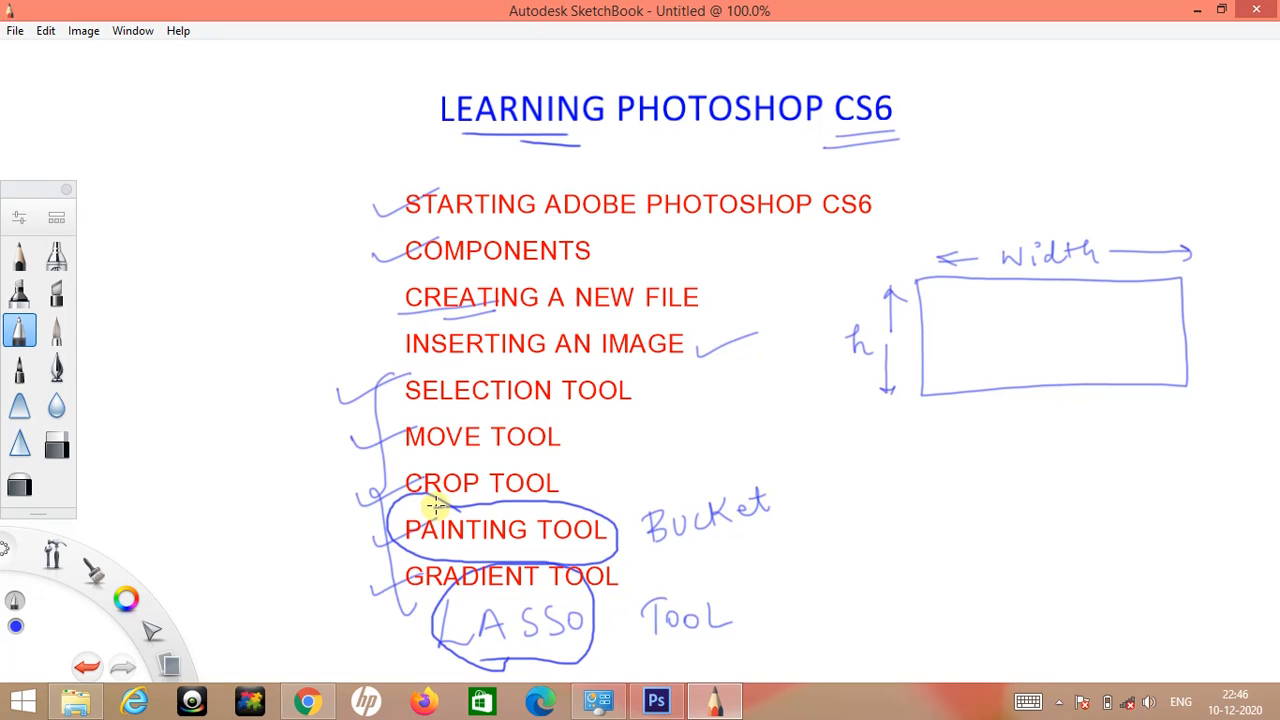
left_click(656, 701)
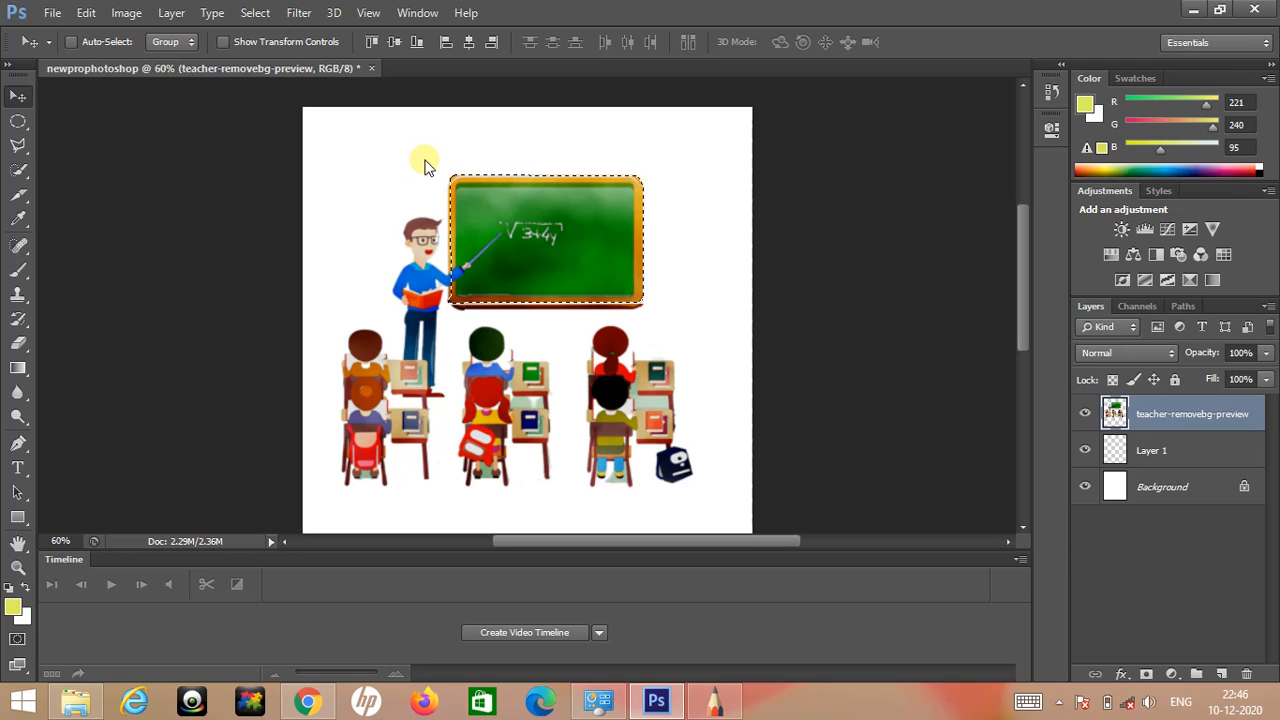
Make Layer 1 the active layer and deselect the blackboard using the Quick Selection tool.
left_click(1148, 449)
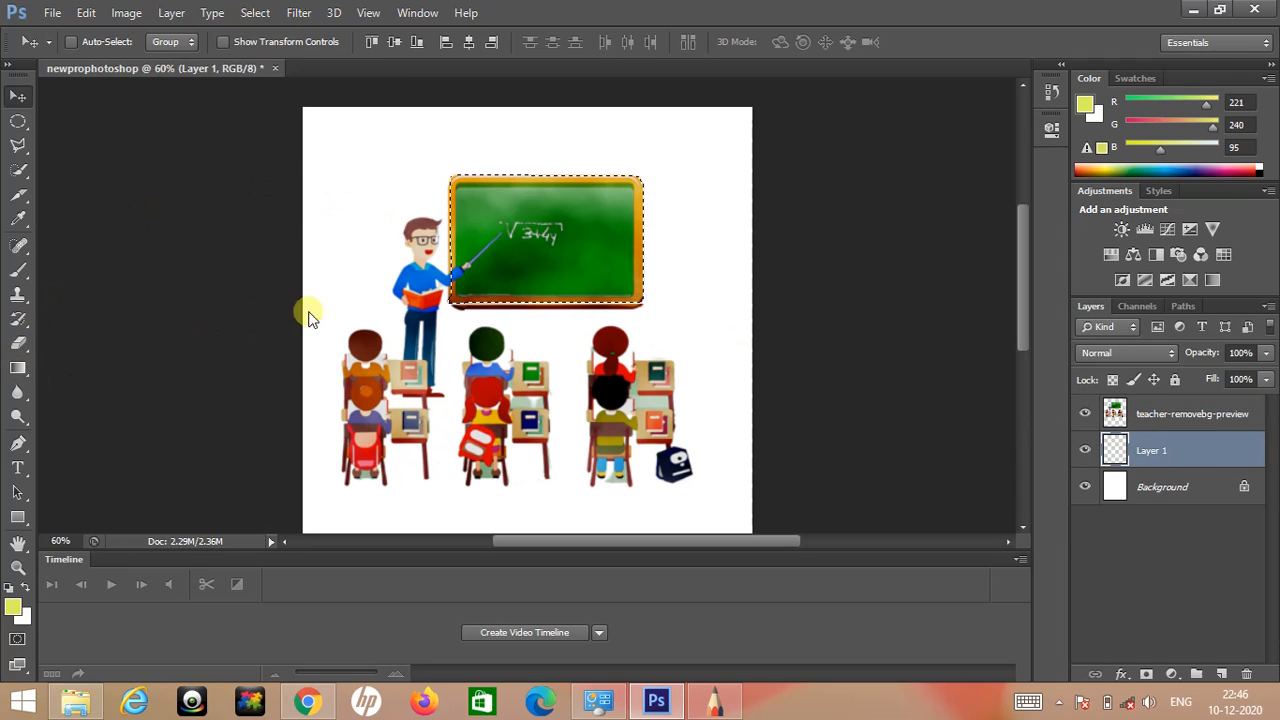
left_click(18, 170)
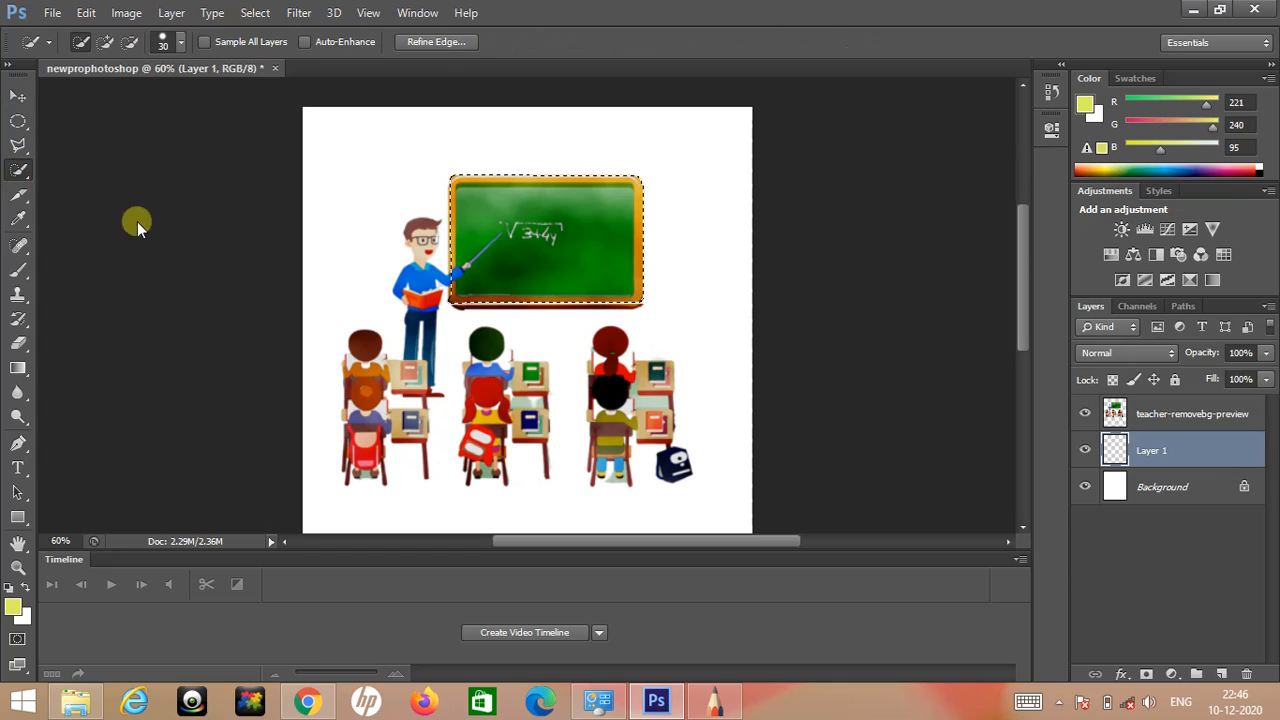
right_click(552, 254)
left_click(566, 262)
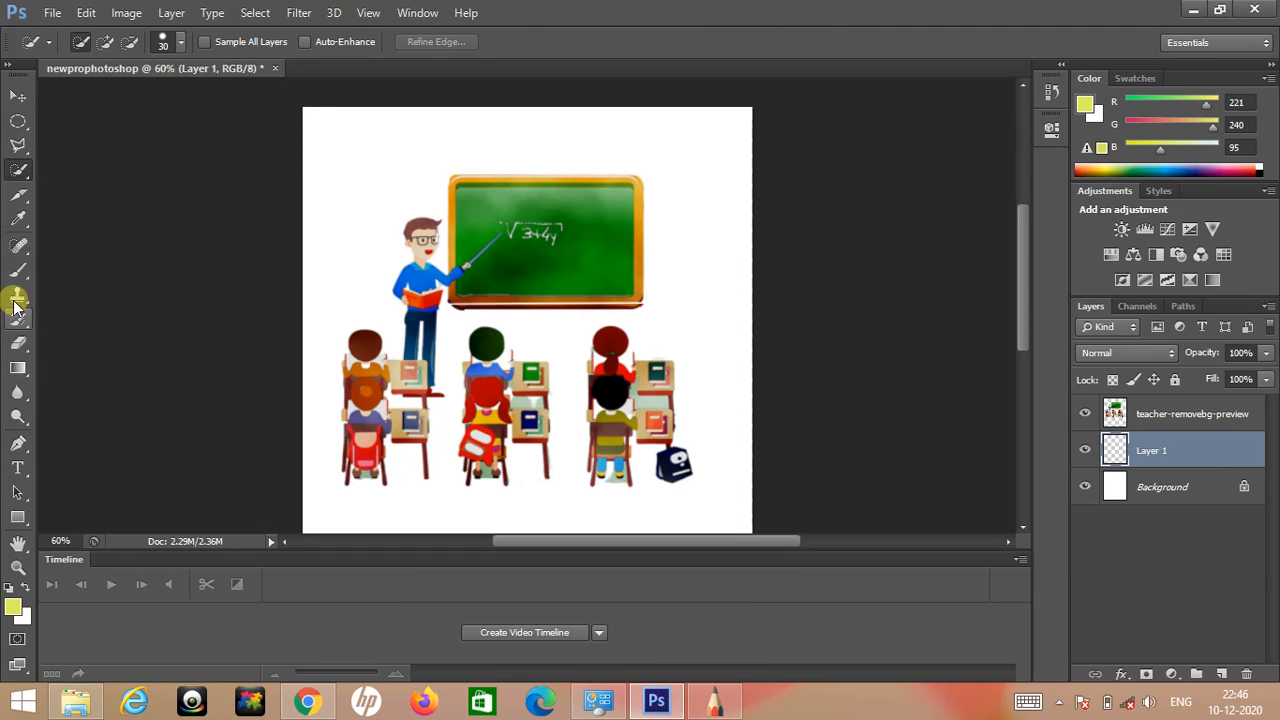
Activate the Paint Bucket tool and set the background colour to red #ee1313.
left_click(19, 370)
right_click(19, 370)
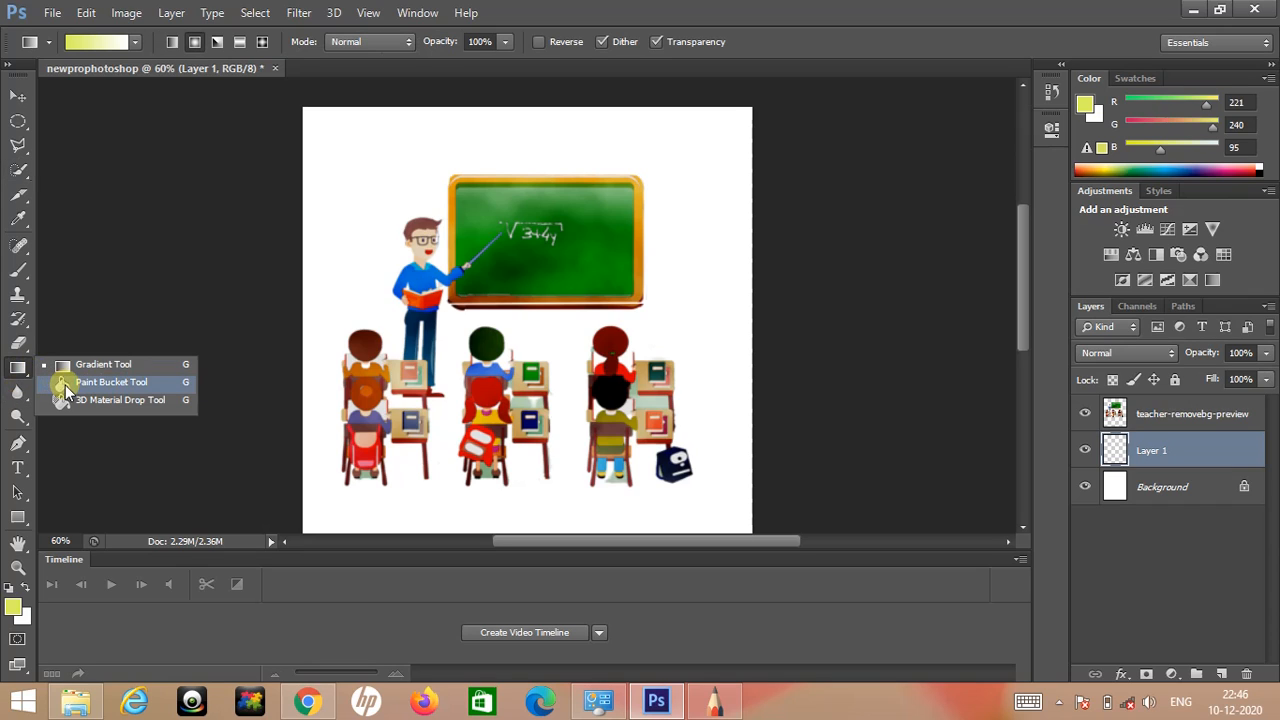
left_click(65, 385)
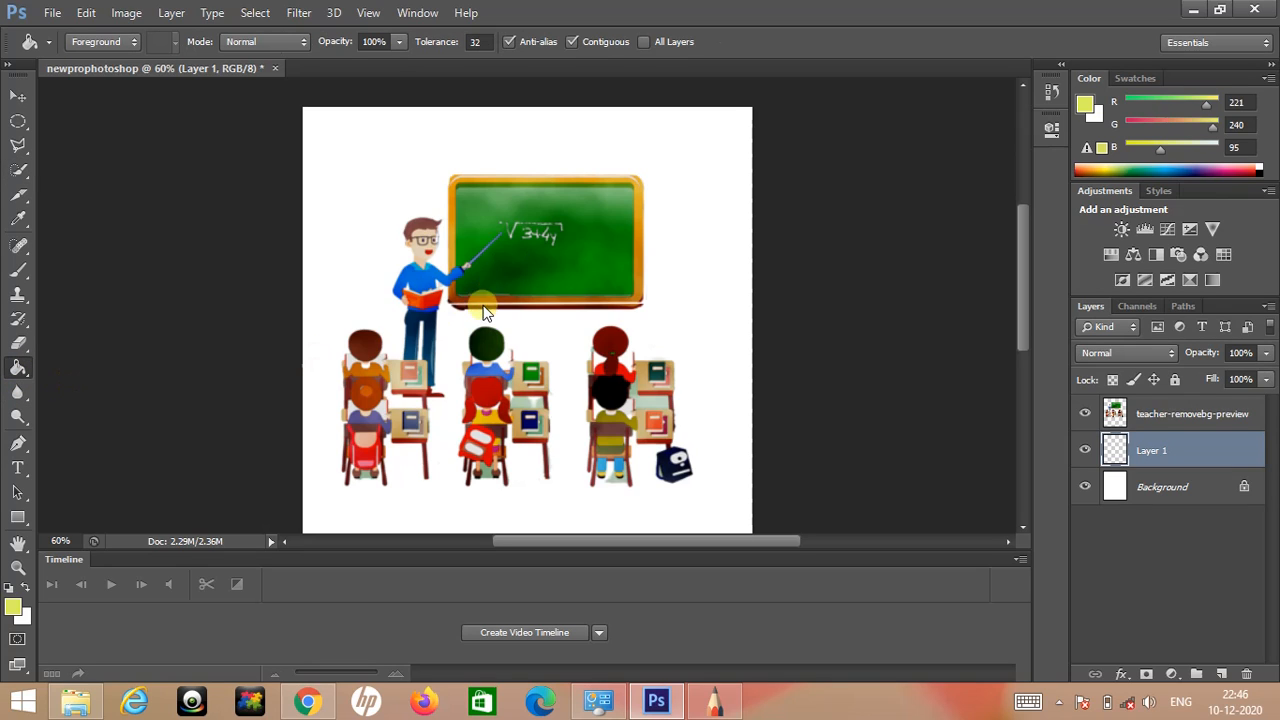
left_click(22, 616)
left_click(619, 184)
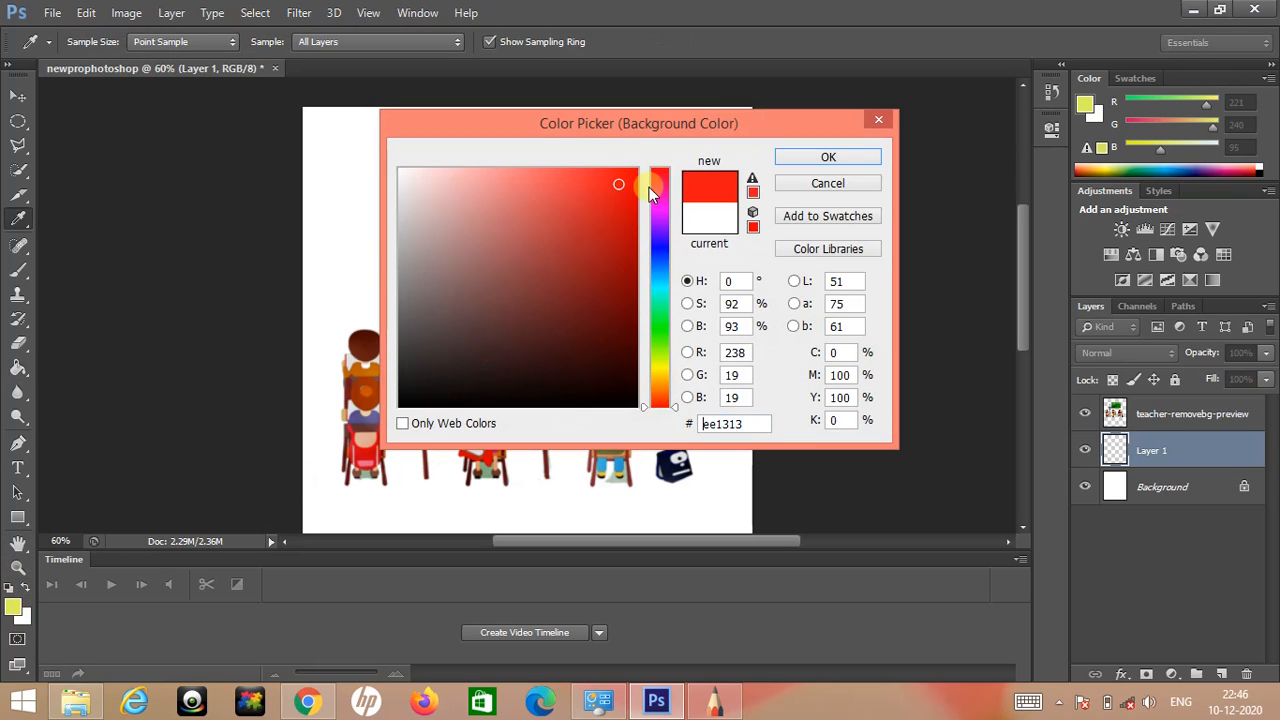
left_click(820, 160)
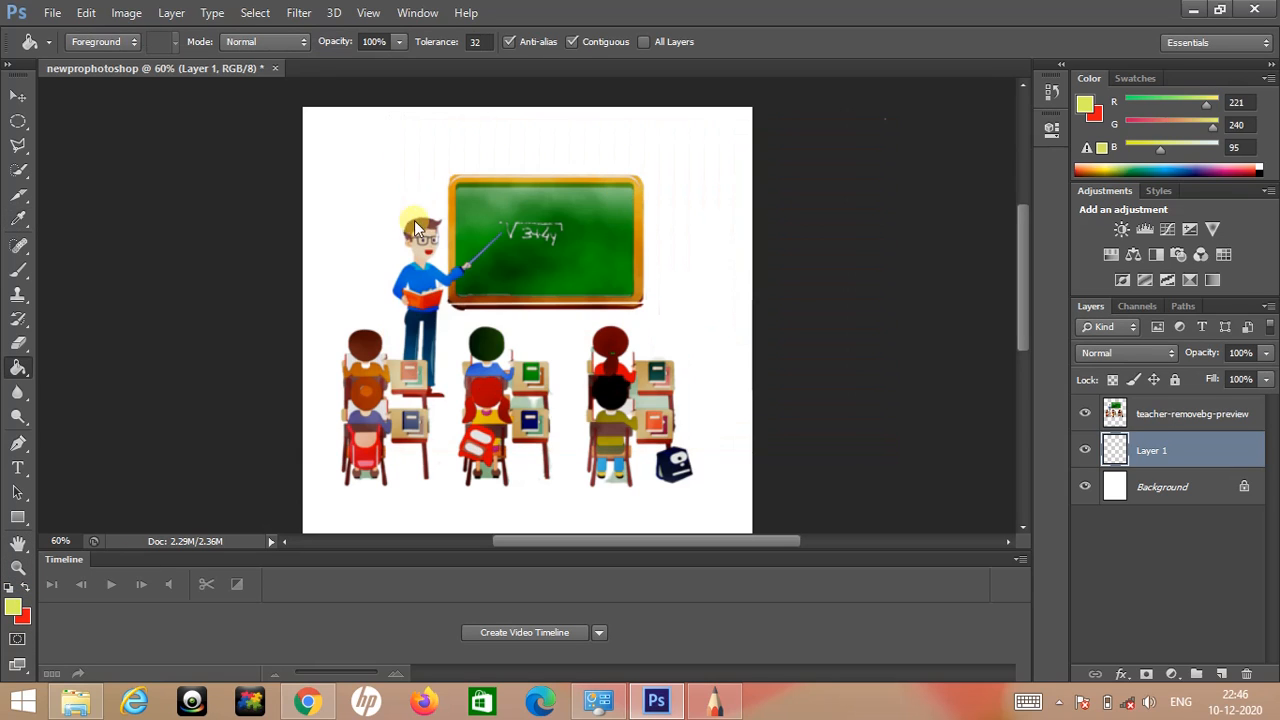
Fill Layer 1 with the yellow-green foreground colour, swap foreground and background, and refill the layer with red.
left_click(340, 220)
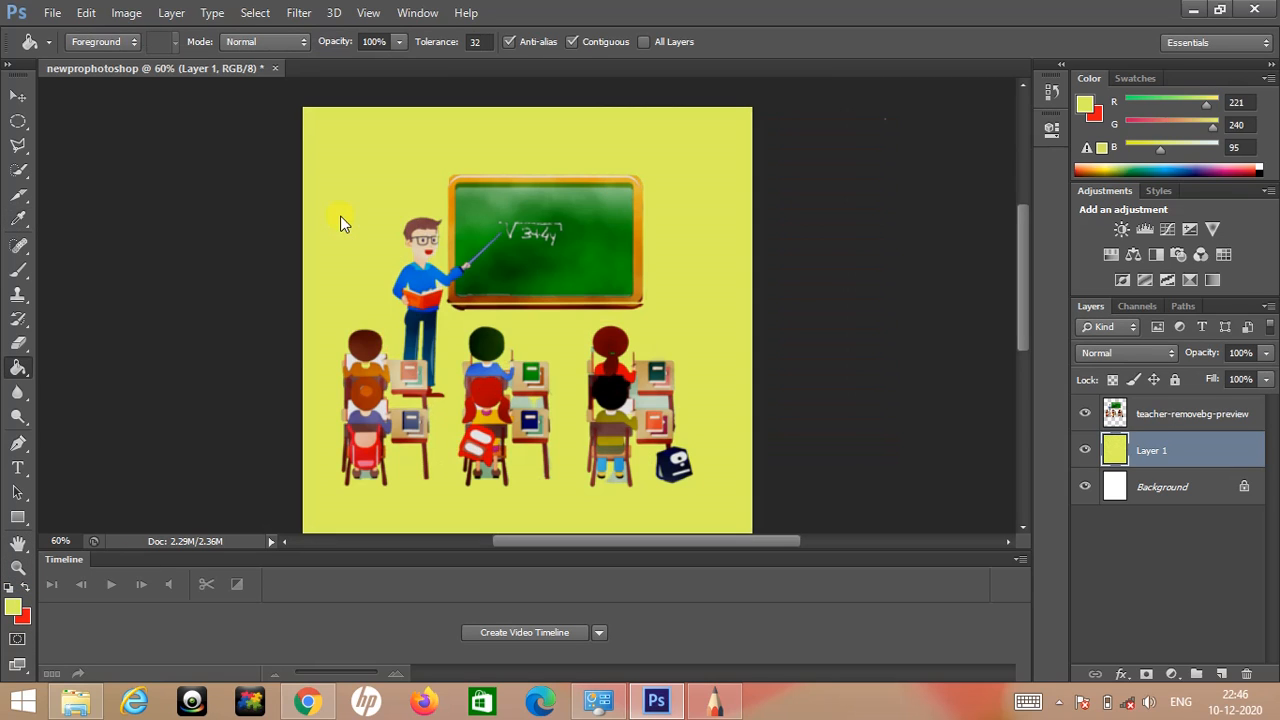
left_click(25, 587)
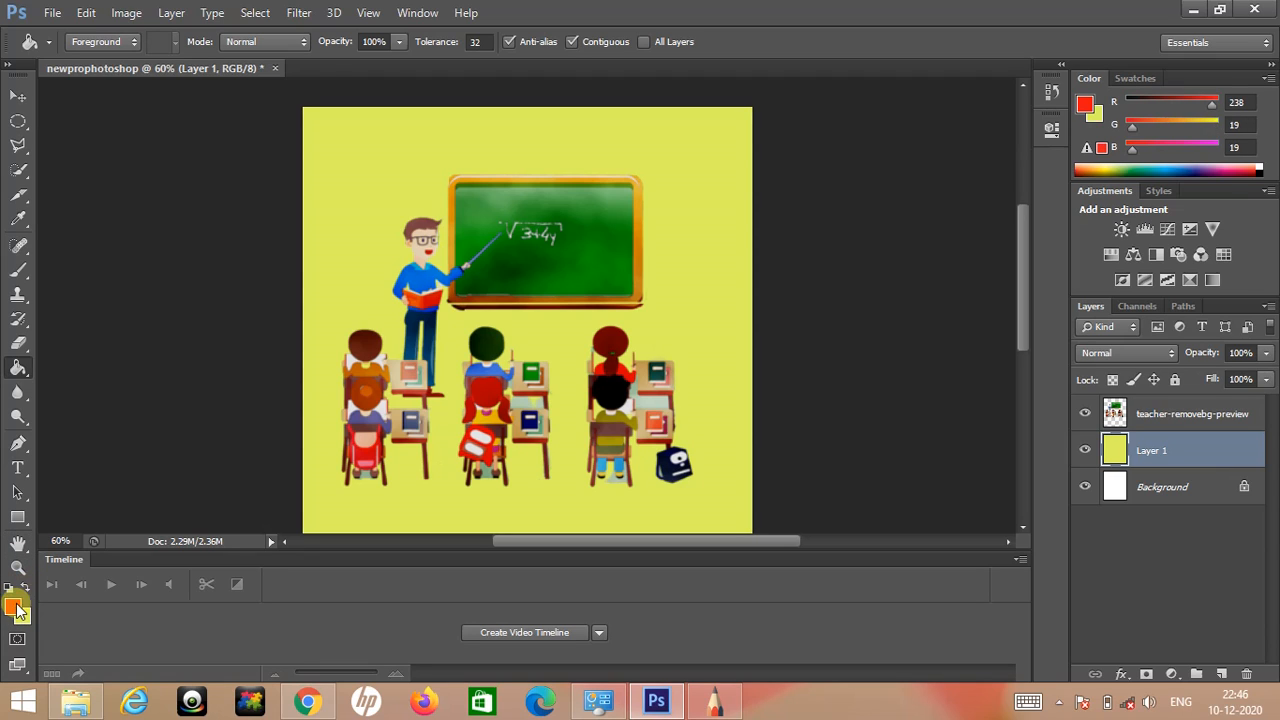
left_click(390, 133)
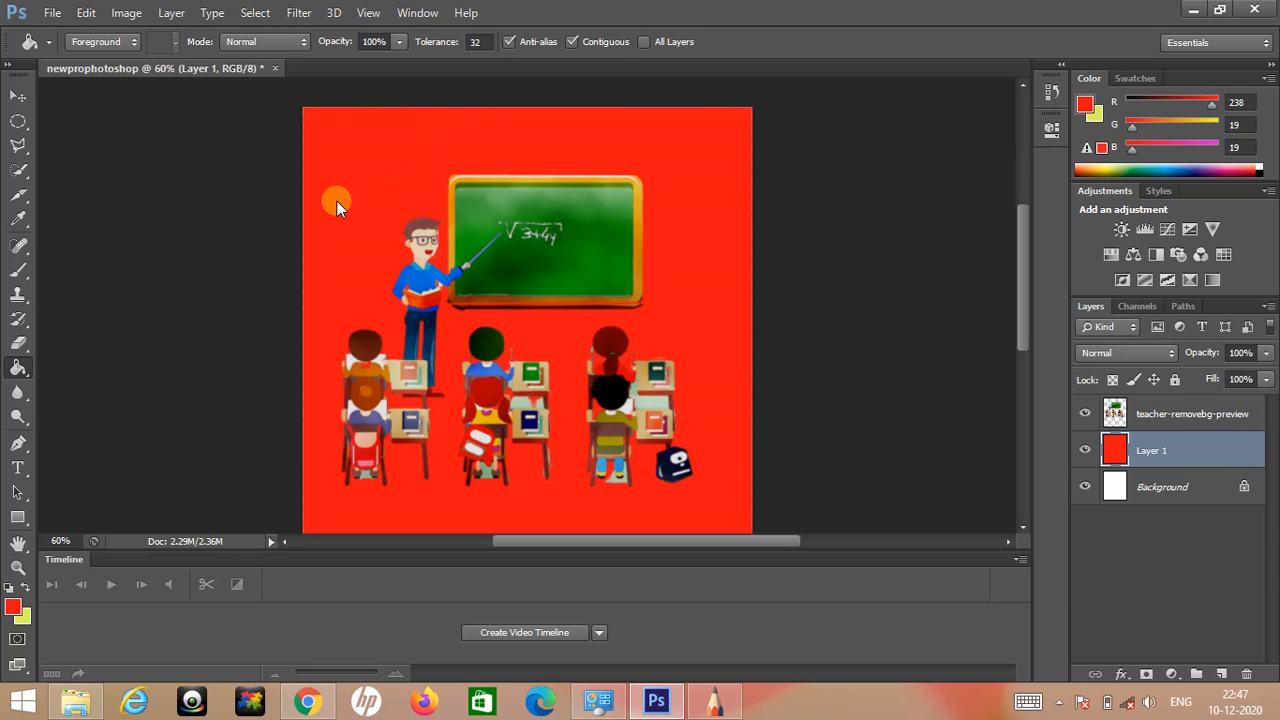
Apply a radial red-to-yellow gradient to Layer 1 from the canvas centre to its upper-right corner with the Gradient tool.
left_click(15, 369)
left_click(82, 367)
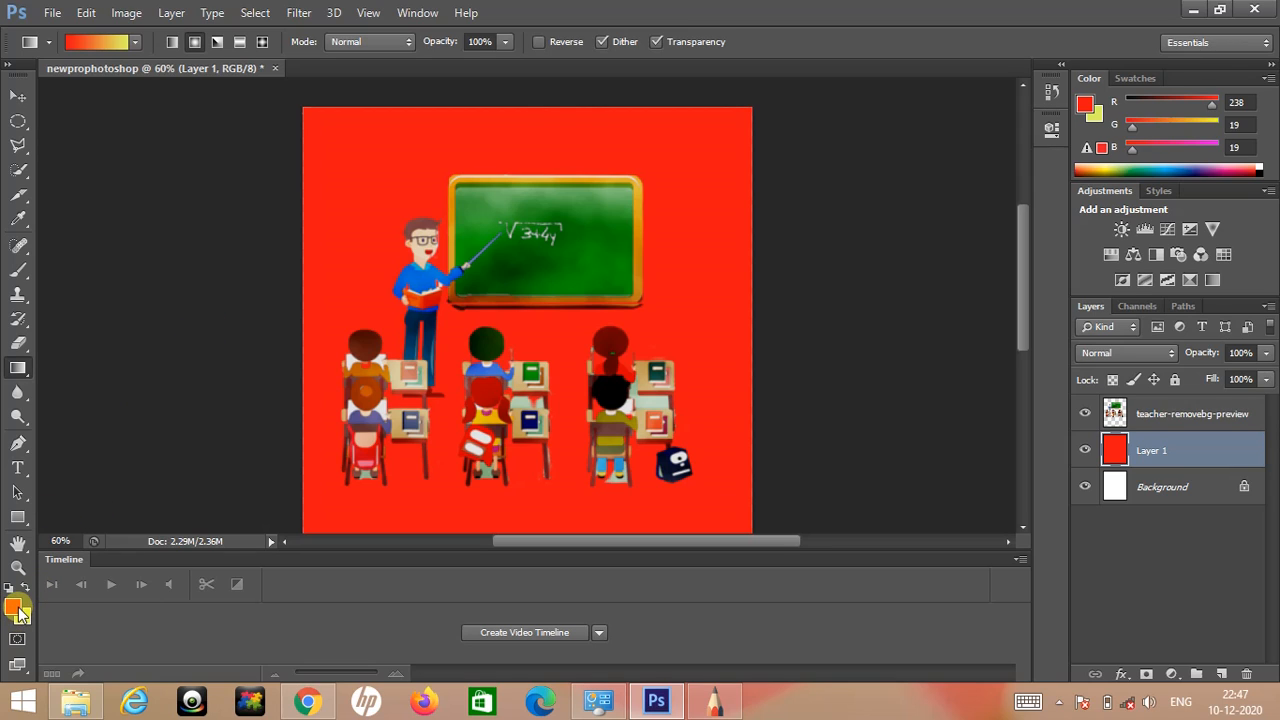
left_click_drag(530, 330, 743, 114)
Apply a linear red-to-yellow gradient from the middle of Layer 1 to its right edge, and repeat it with the colours swapped.
left_click(172, 43)
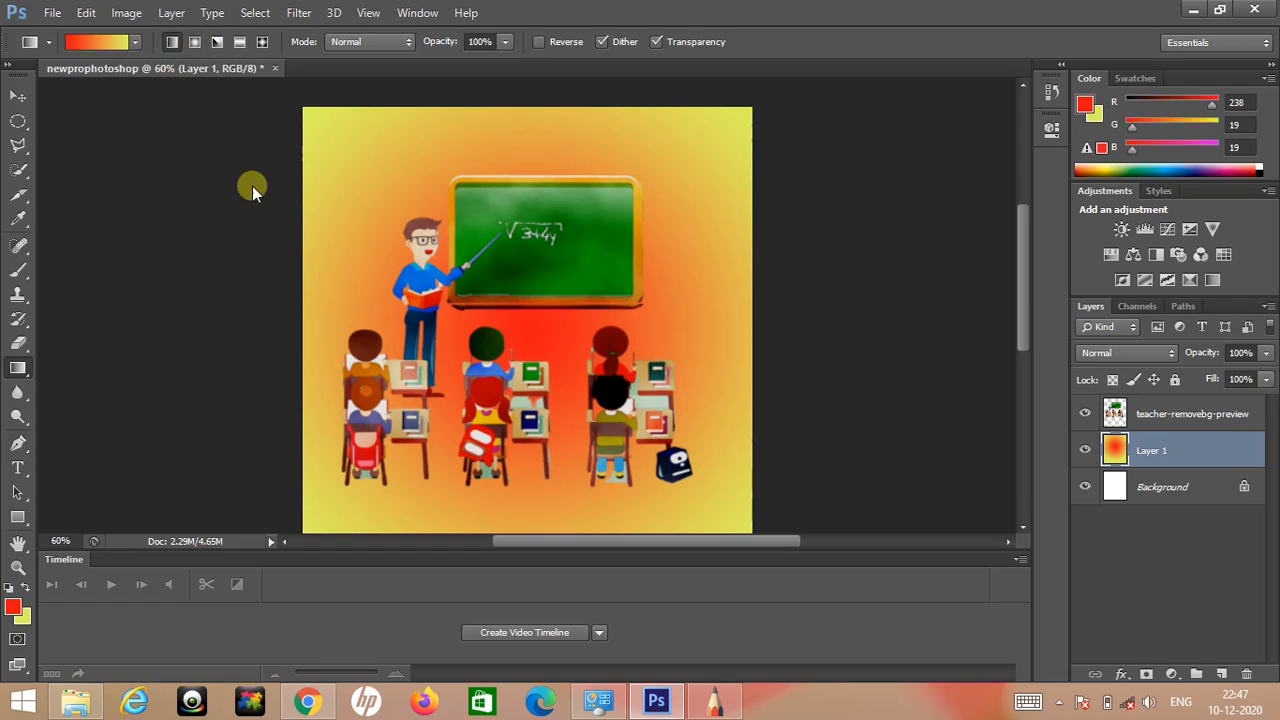
left_click_drag(541, 324, 751, 327)
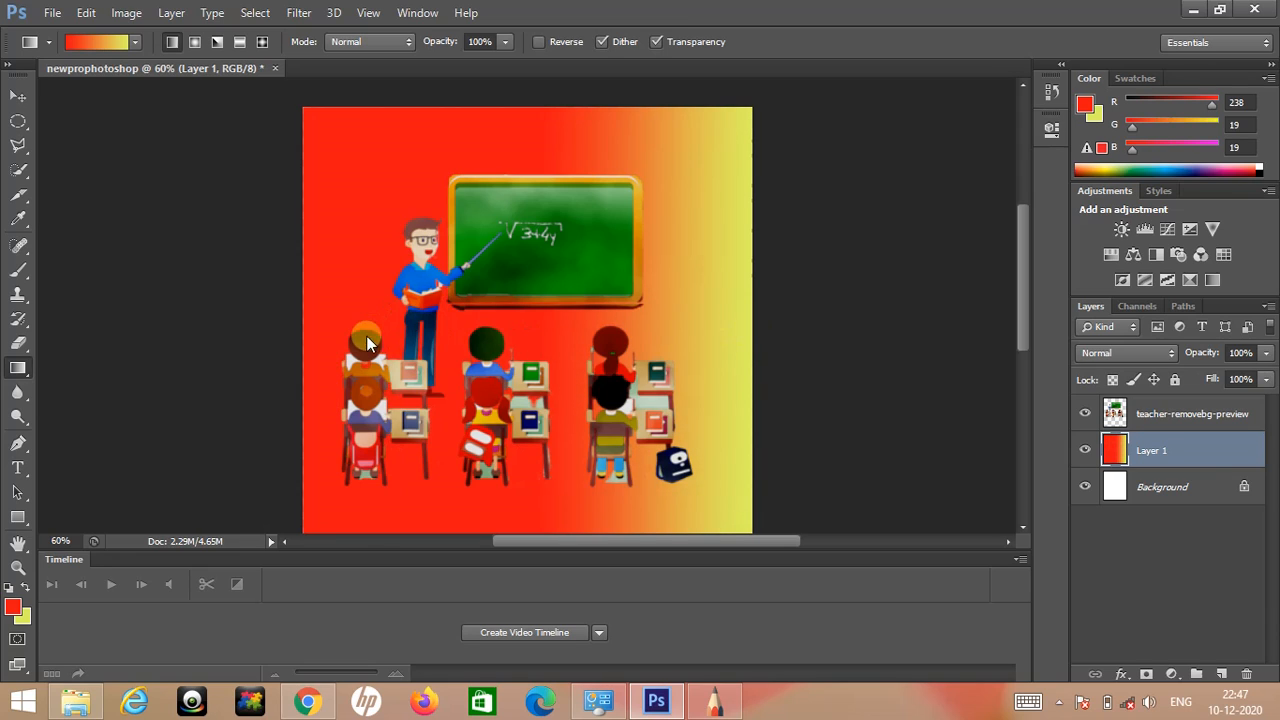
left_click(26, 587)
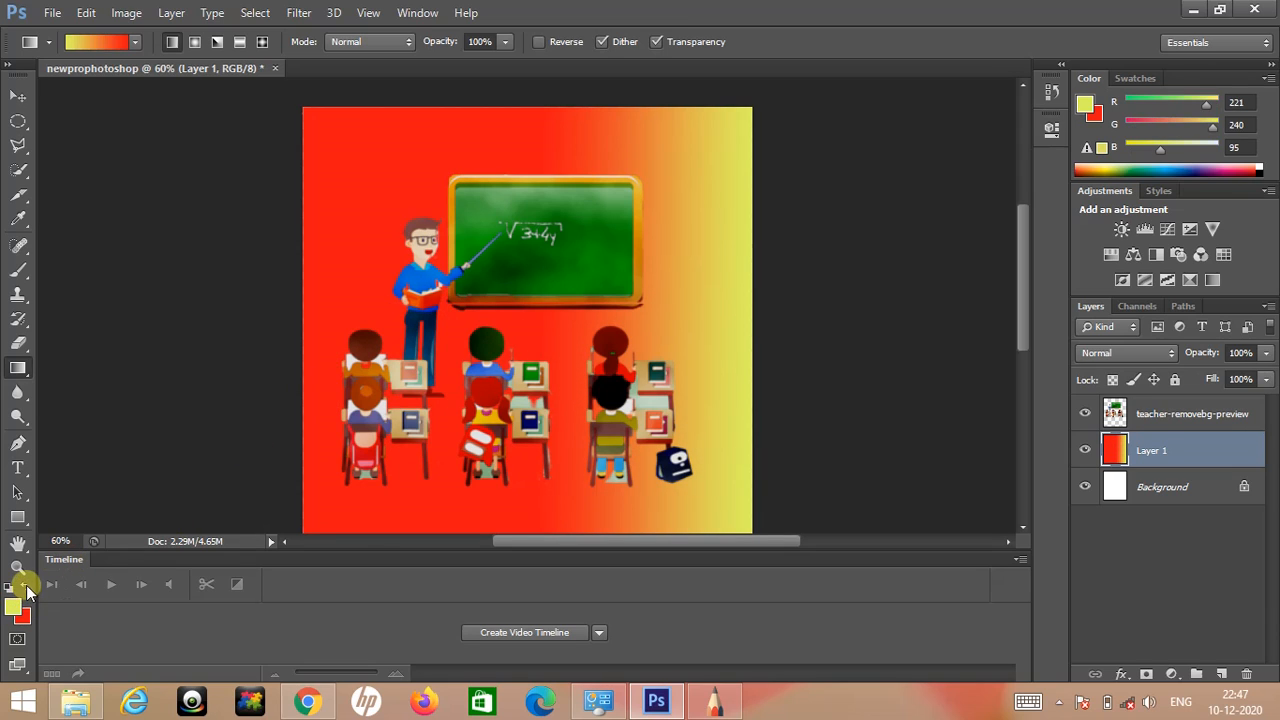
left_click_drag(735, 148, 751, 294)
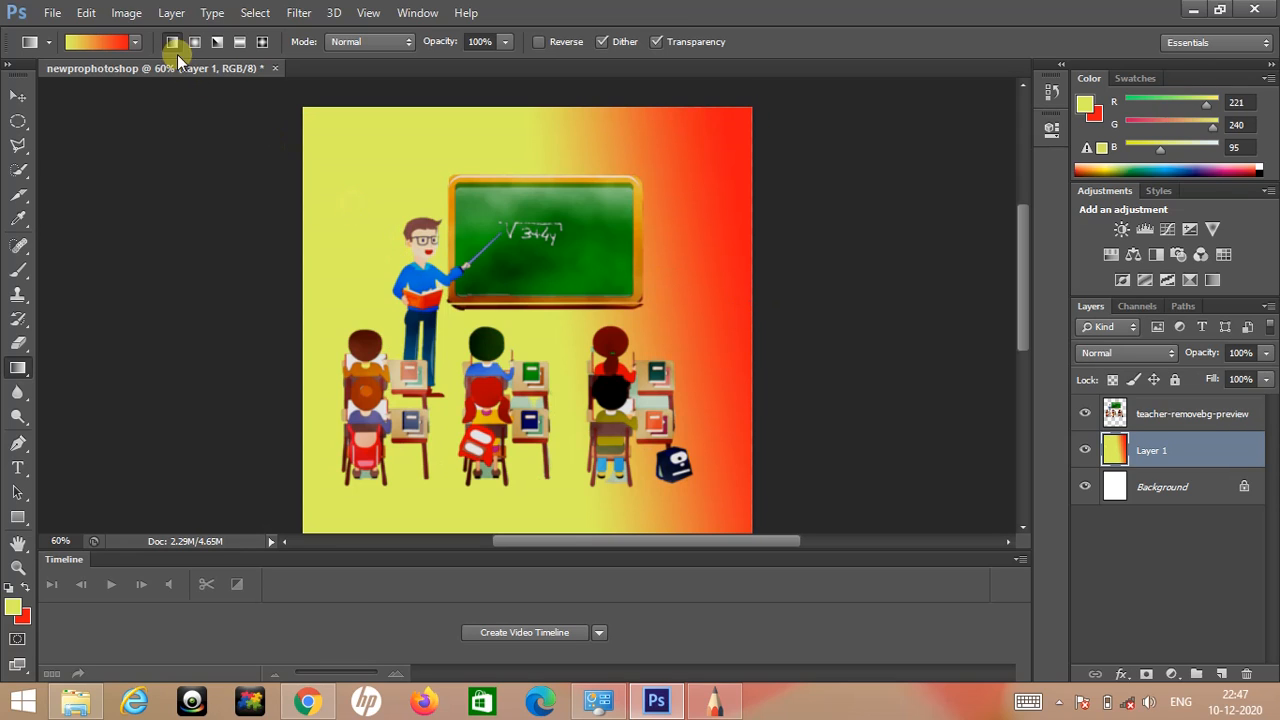
Set the foreground colour to blue #1341ec.
left_click(13, 606)
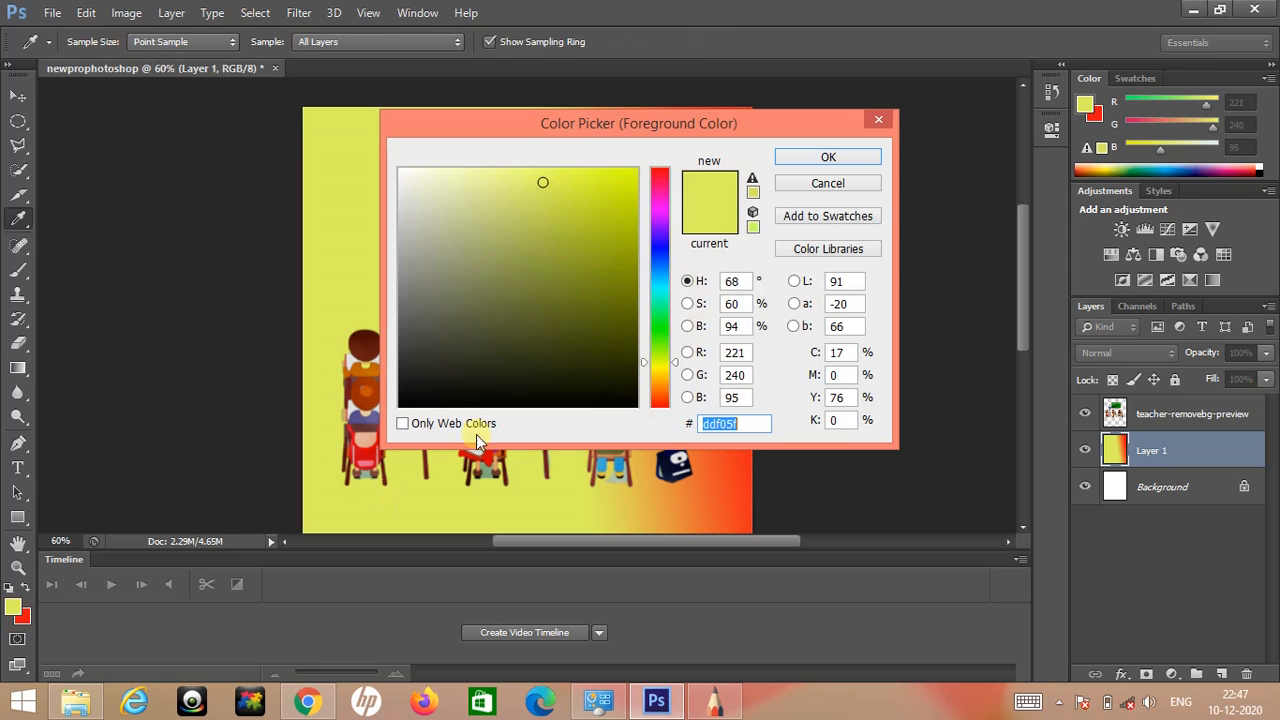
left_click(662, 256)
left_click(618, 186)
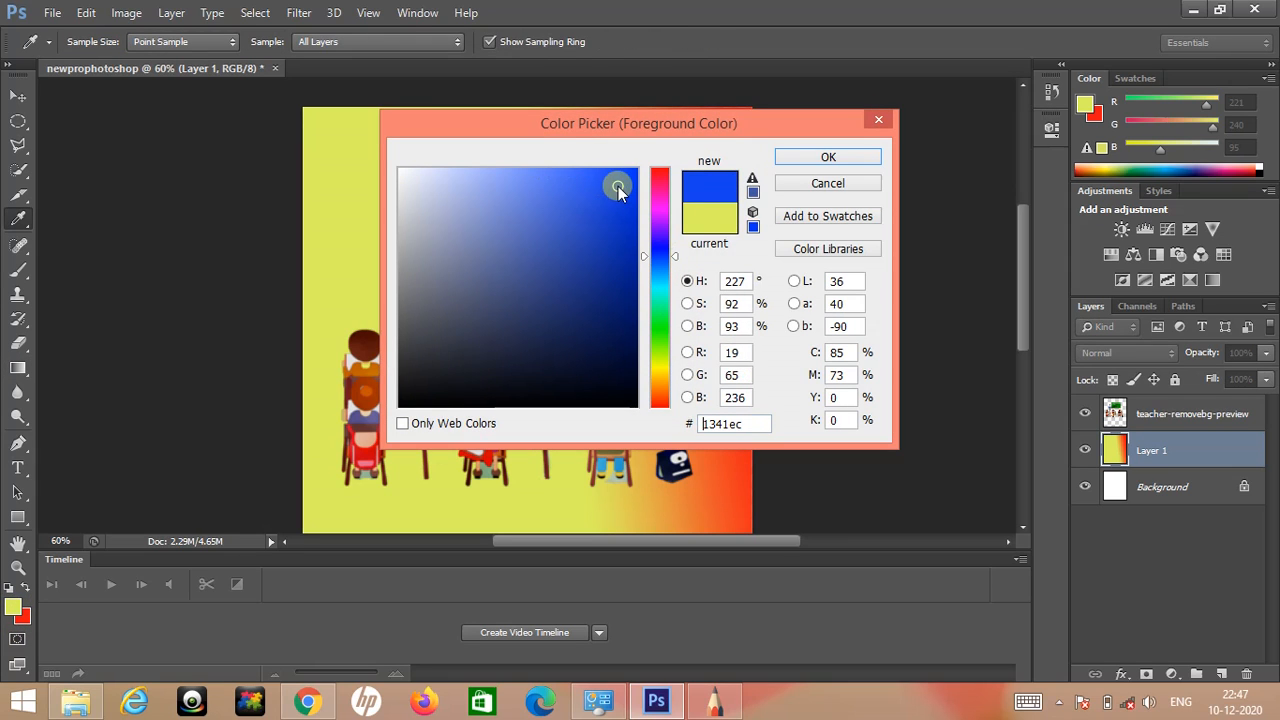
left_click(813, 158)
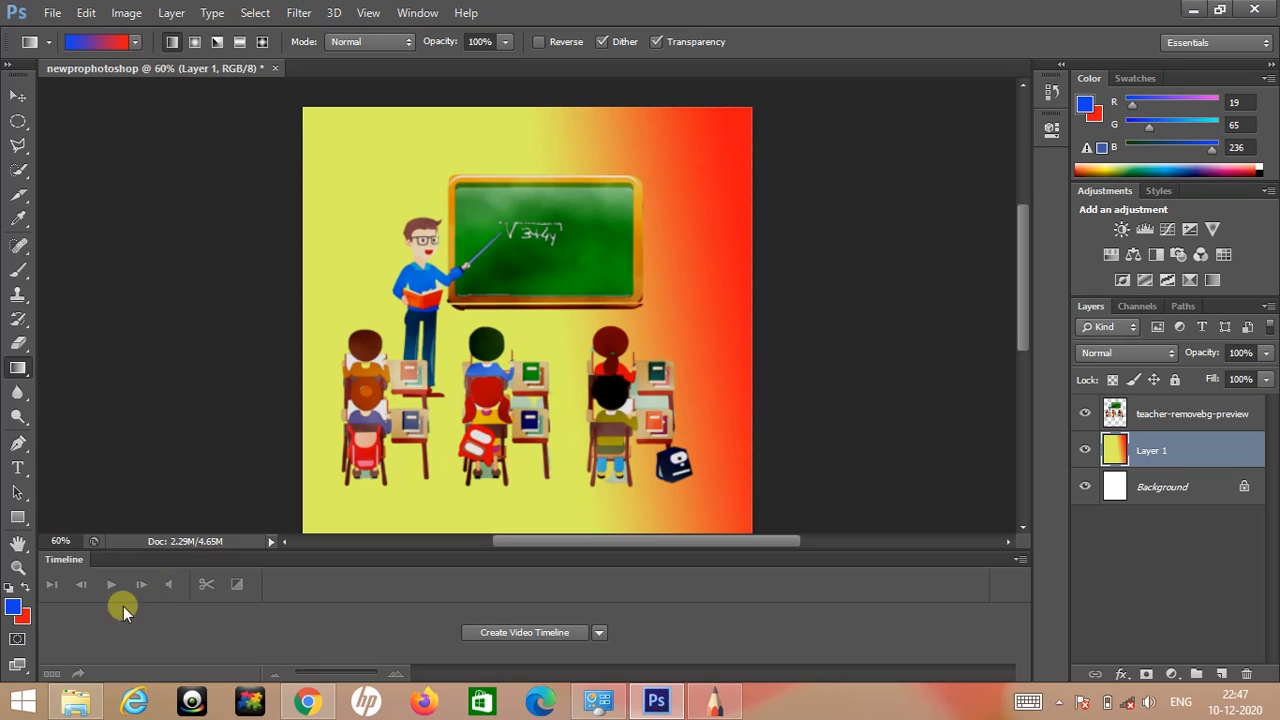
Set the background colour to cyan #13d2ee and apply an upward linear blue-to-cyan gradient across Layer 1.
left_click(22, 614)
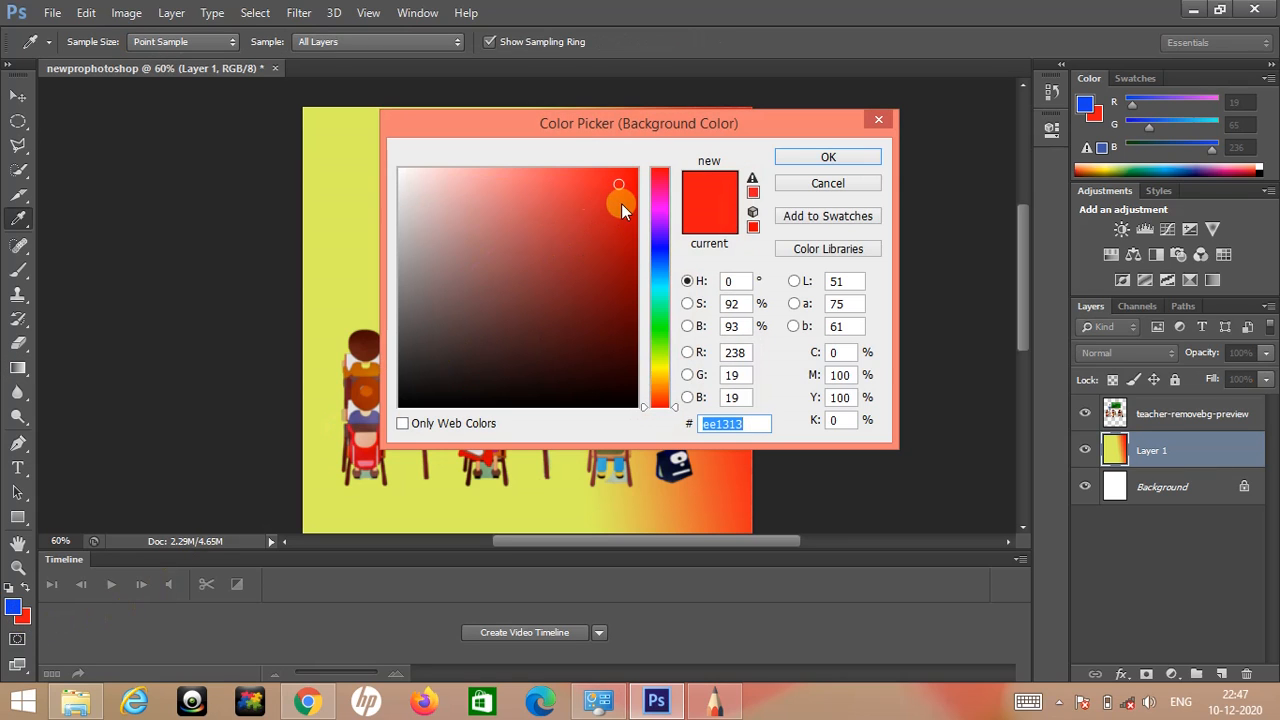
left_click(660, 282)
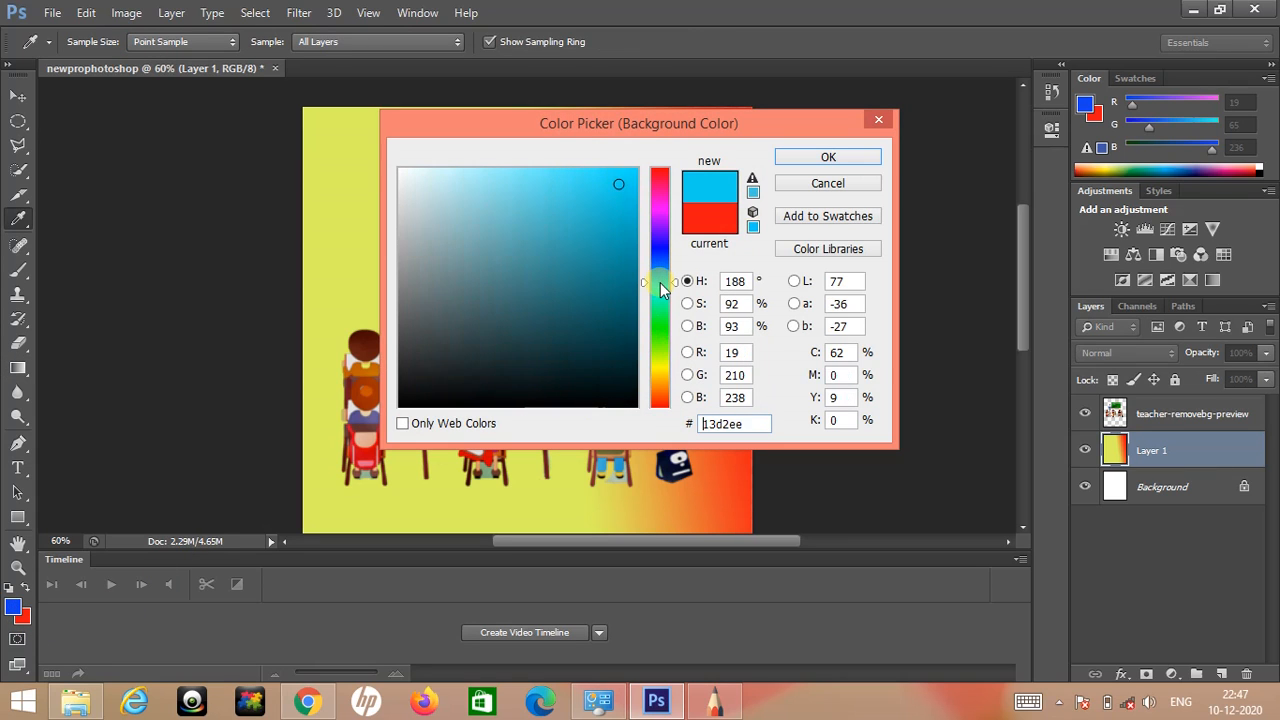
left_click(807, 158)
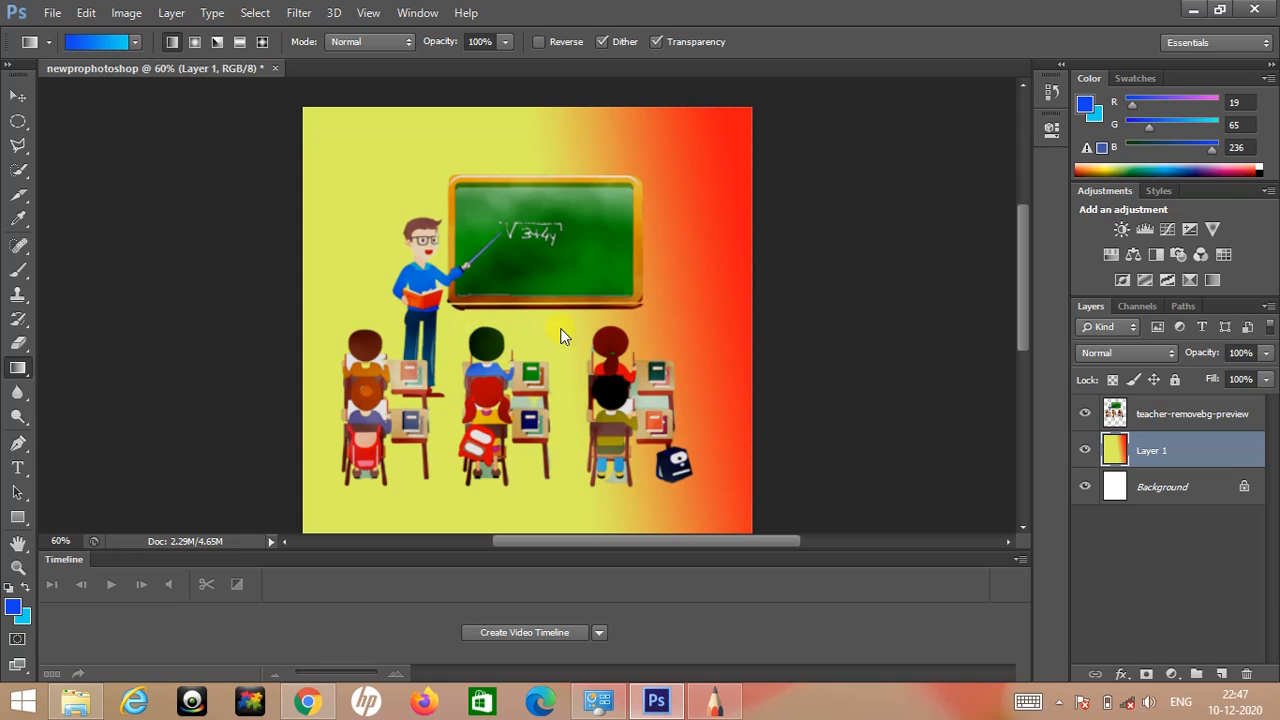
left_click_drag(542, 324, 547, 108)
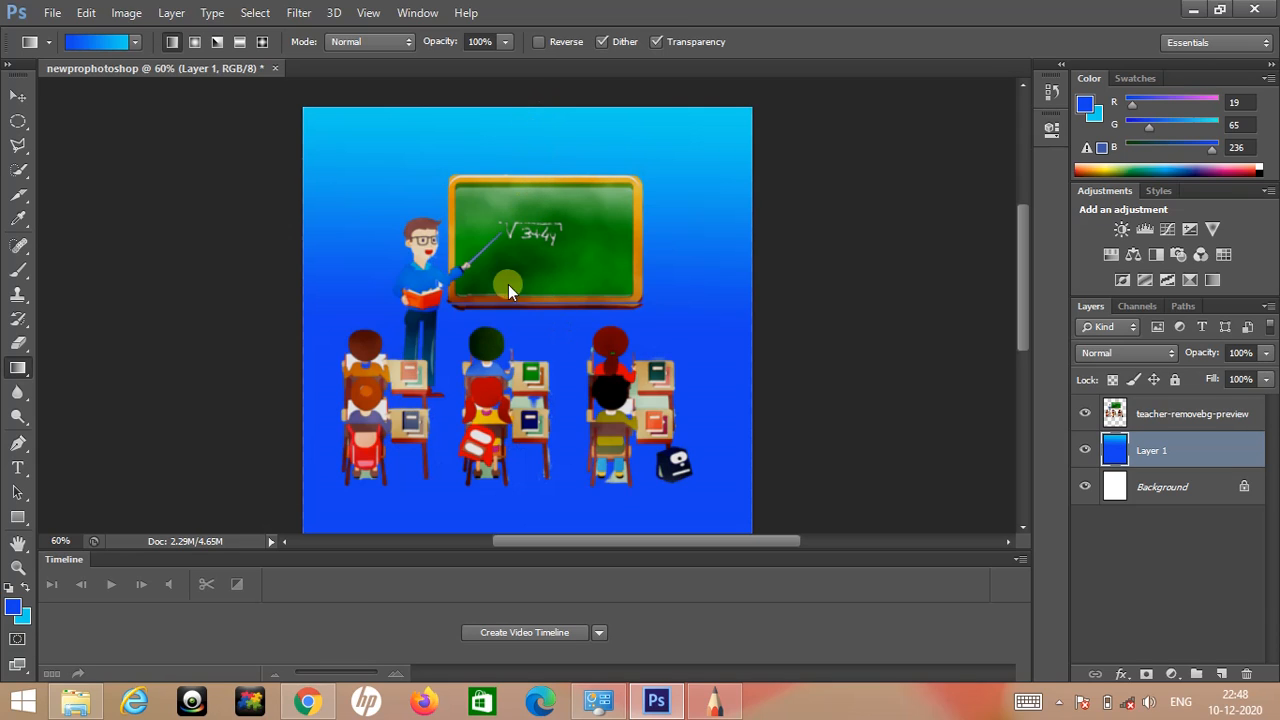
left_click_drag(569, 301, 575, 153)
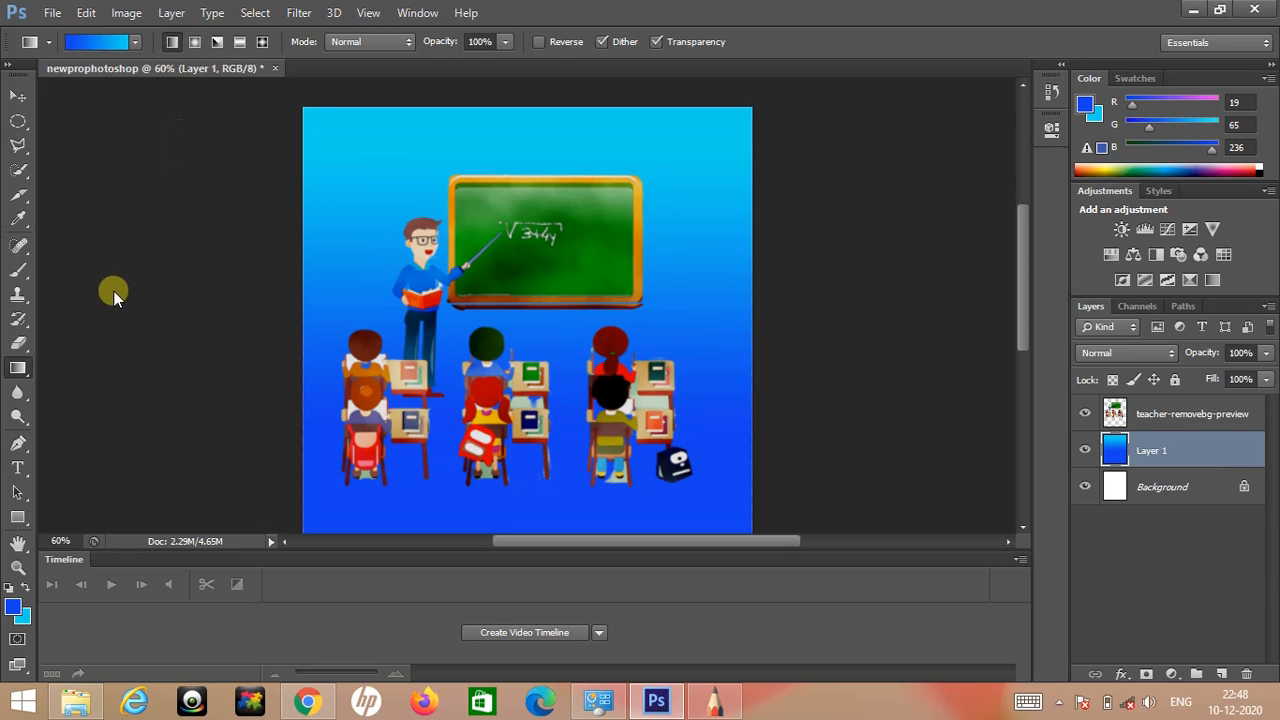
Switch to SketchBook, circle CROP TOOL in the lesson topic list, and return to Photoshop.
left_click(708, 696)
left_click(695, 678)
mouse_move(429, 469)
left_mouse_down()
mouse_move(392, 467)
mouse_move(417, 509)
mouse_move(510, 514)
mouse_move(578, 480)
mouse_move(447, 451)
mouse_move(392, 484)
left_mouse_up()
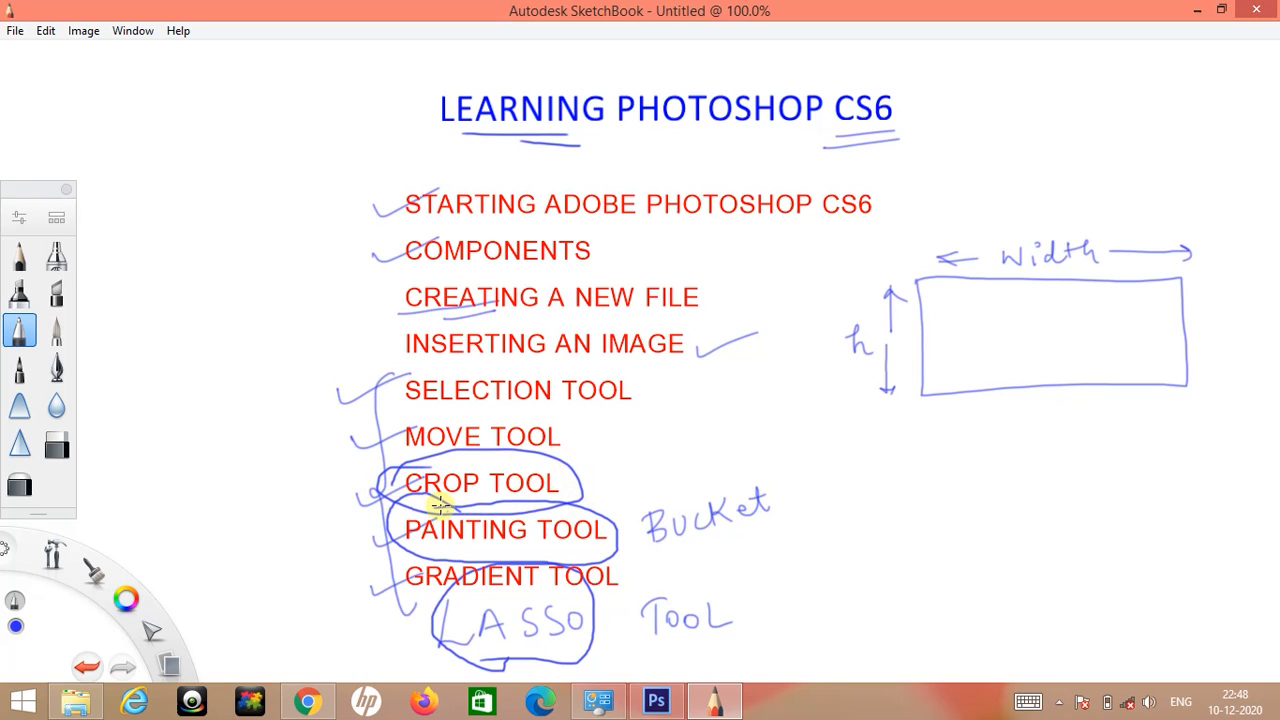
left_click(710, 706)
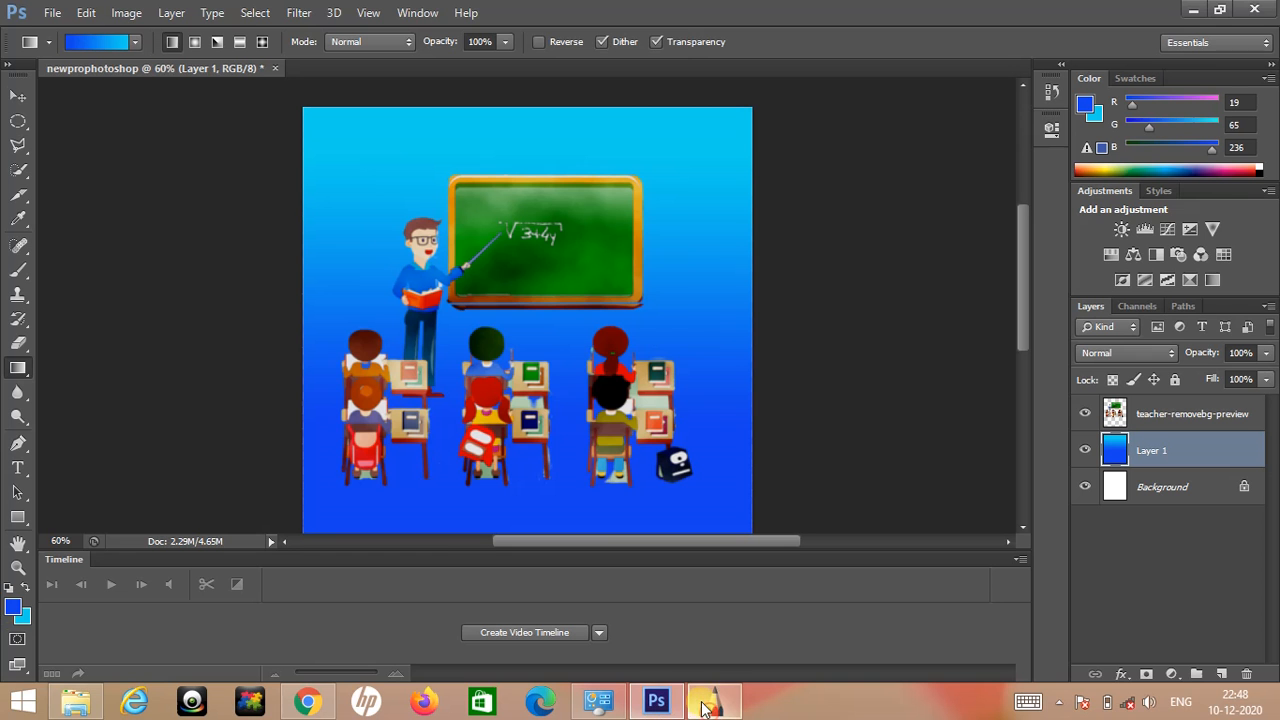
Select the teacher-removebg-preview layer and look through the tool groups for the Crop tool.
left_click(1151, 416)
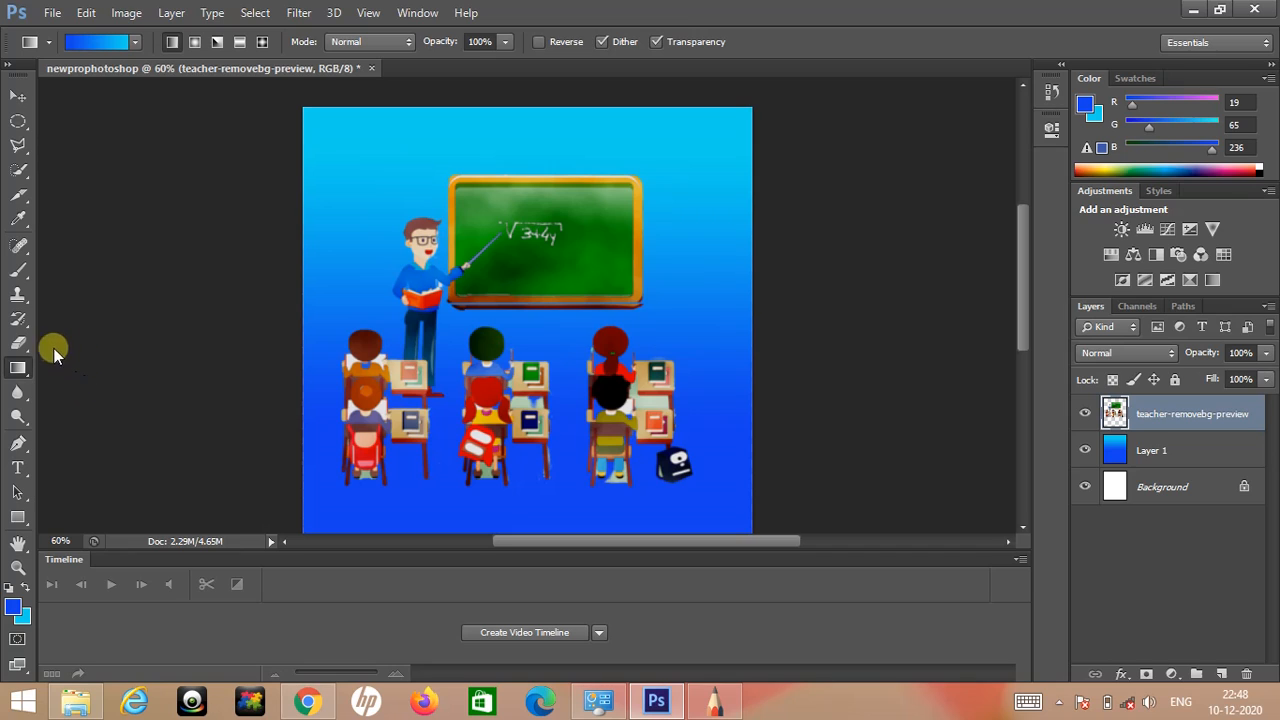
left_click(19, 218)
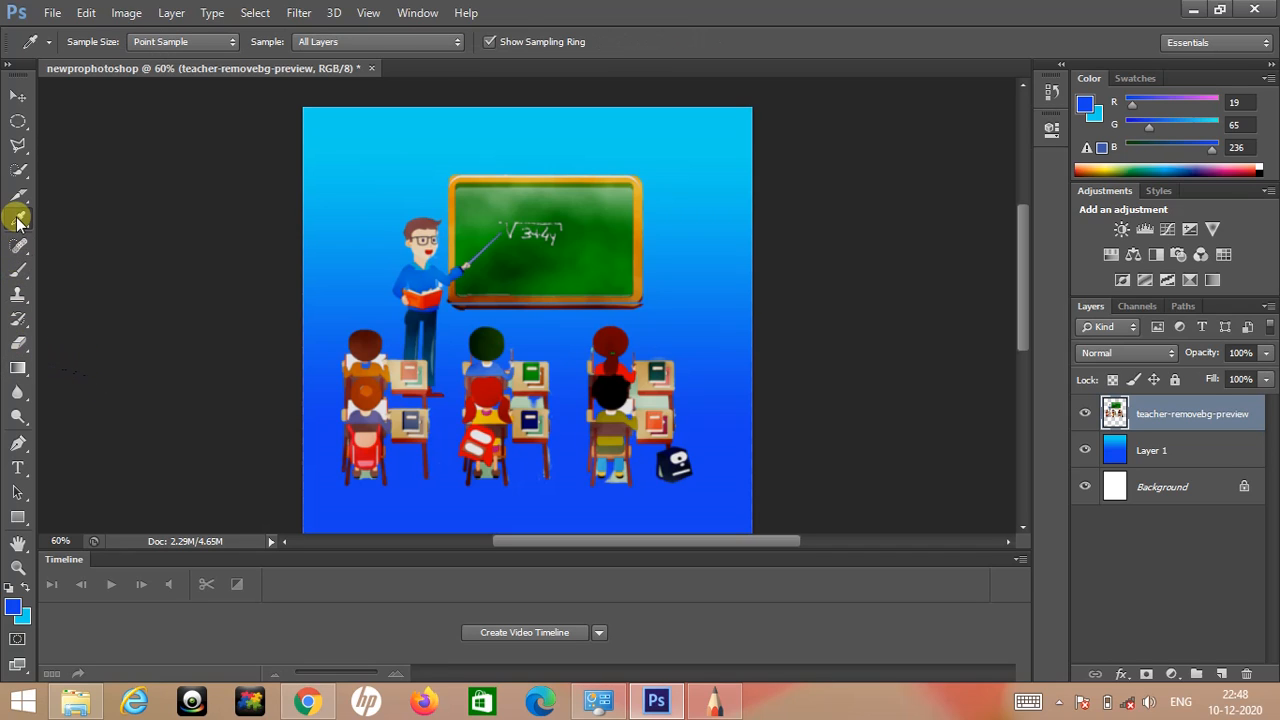
left_click(18, 244)
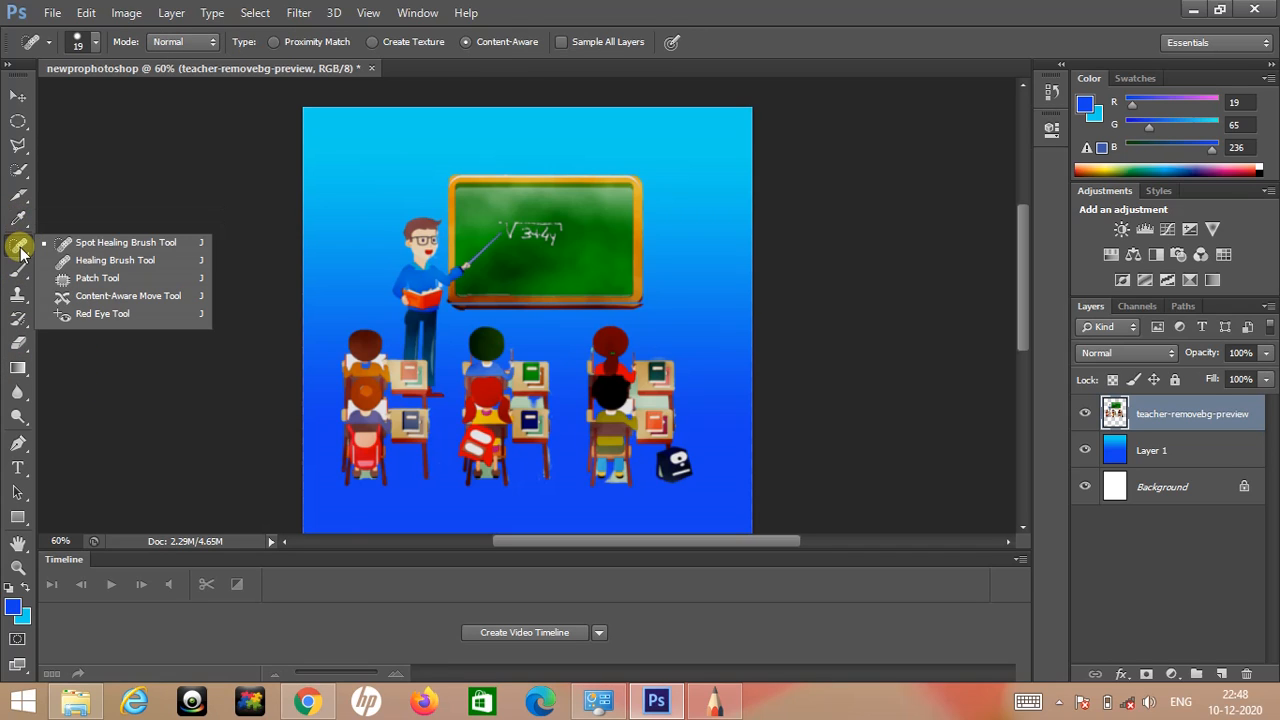
left_click(16, 272)
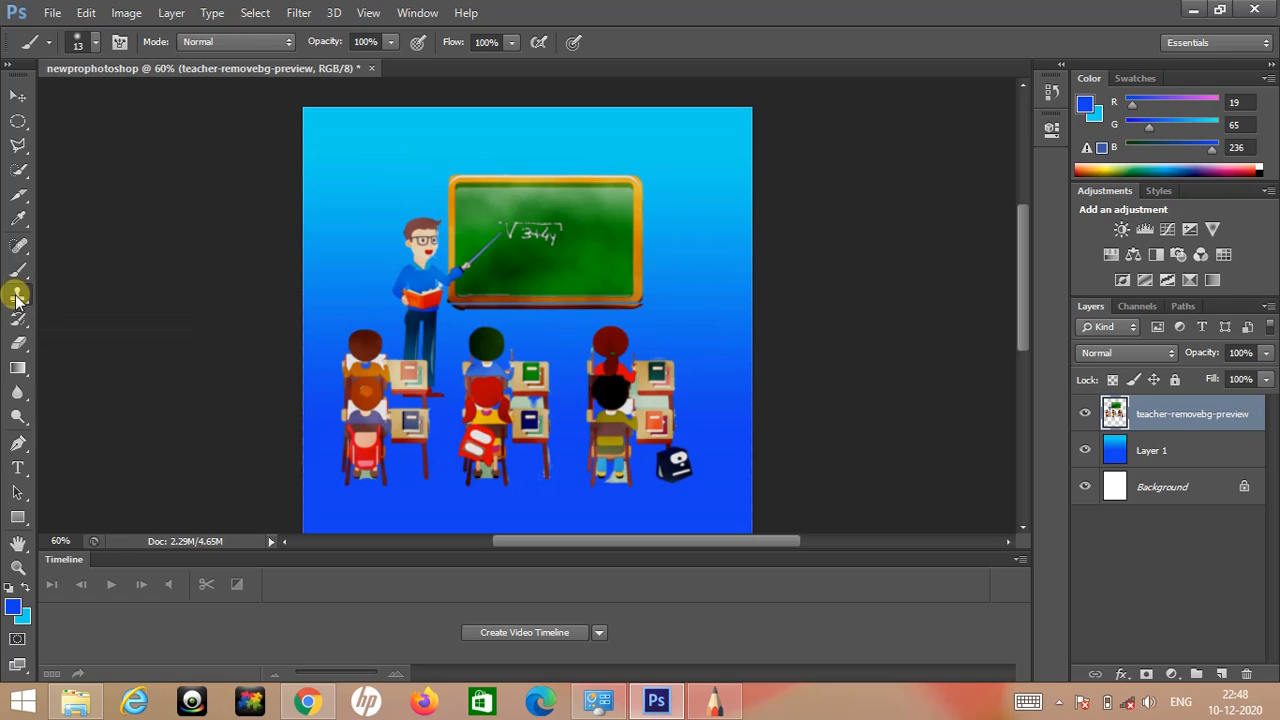
left_click(16, 293)
left_click(18, 318)
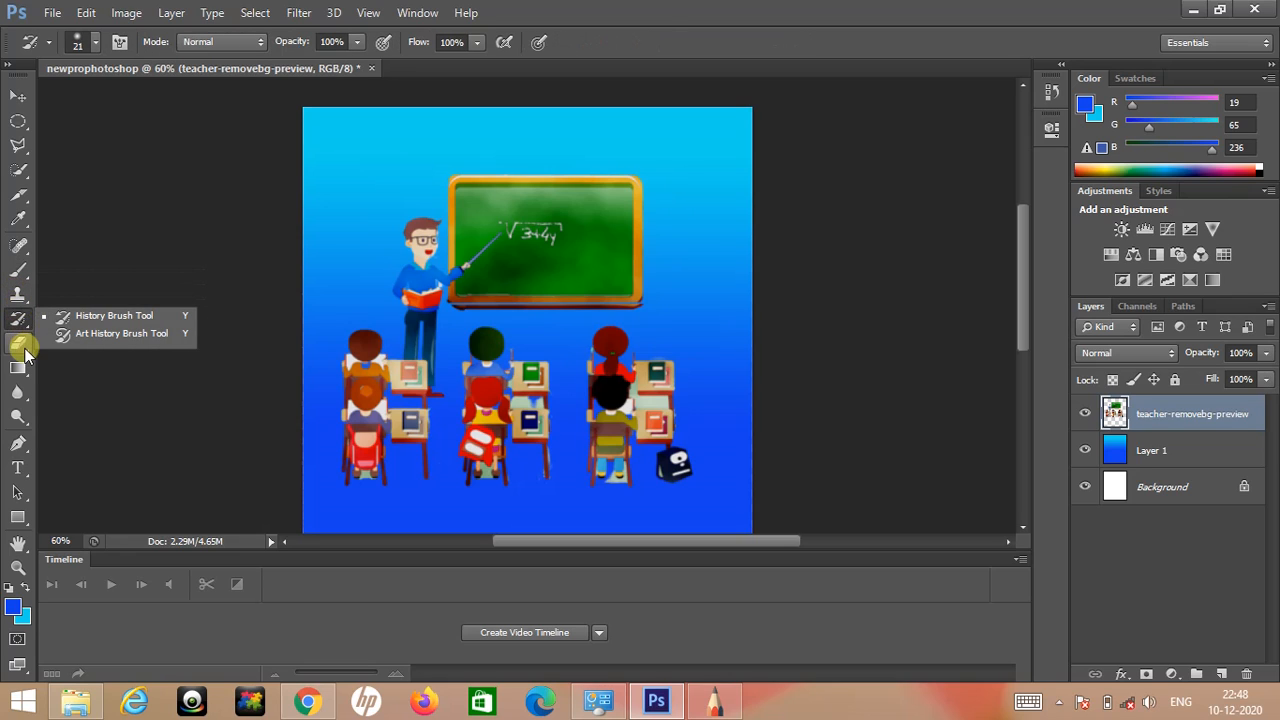
left_click(19, 343)
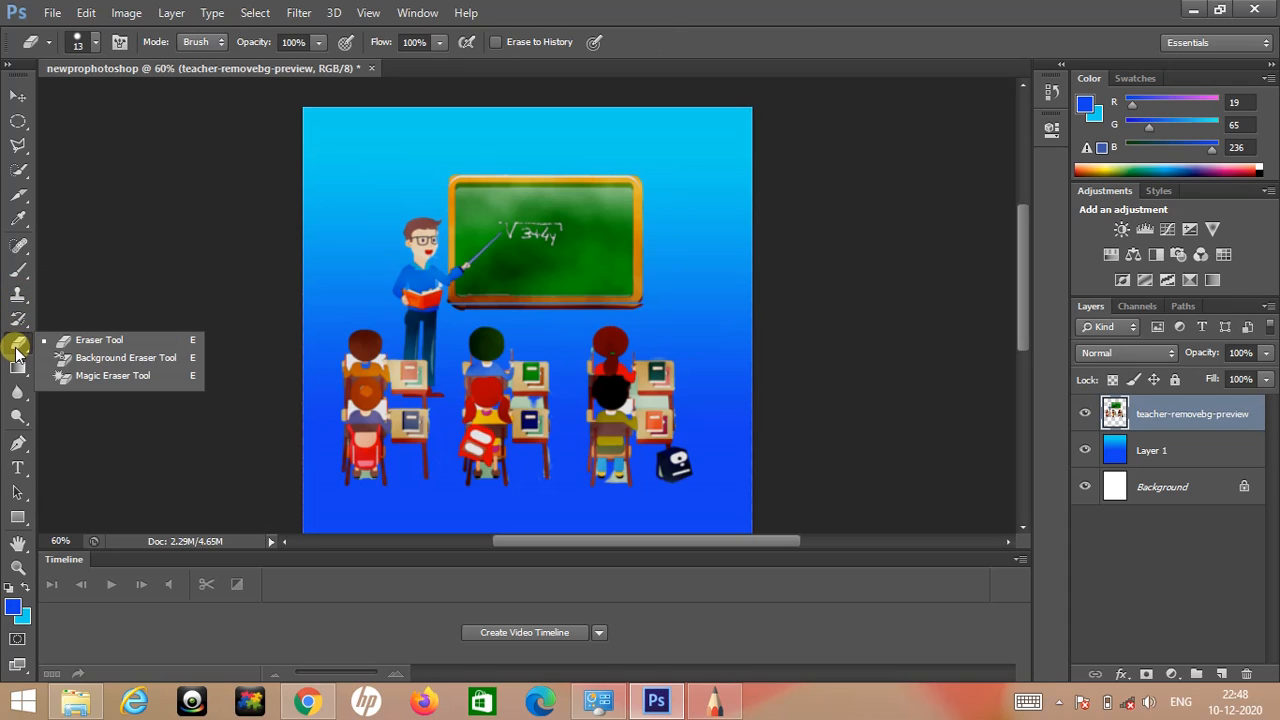
left_click(16, 368)
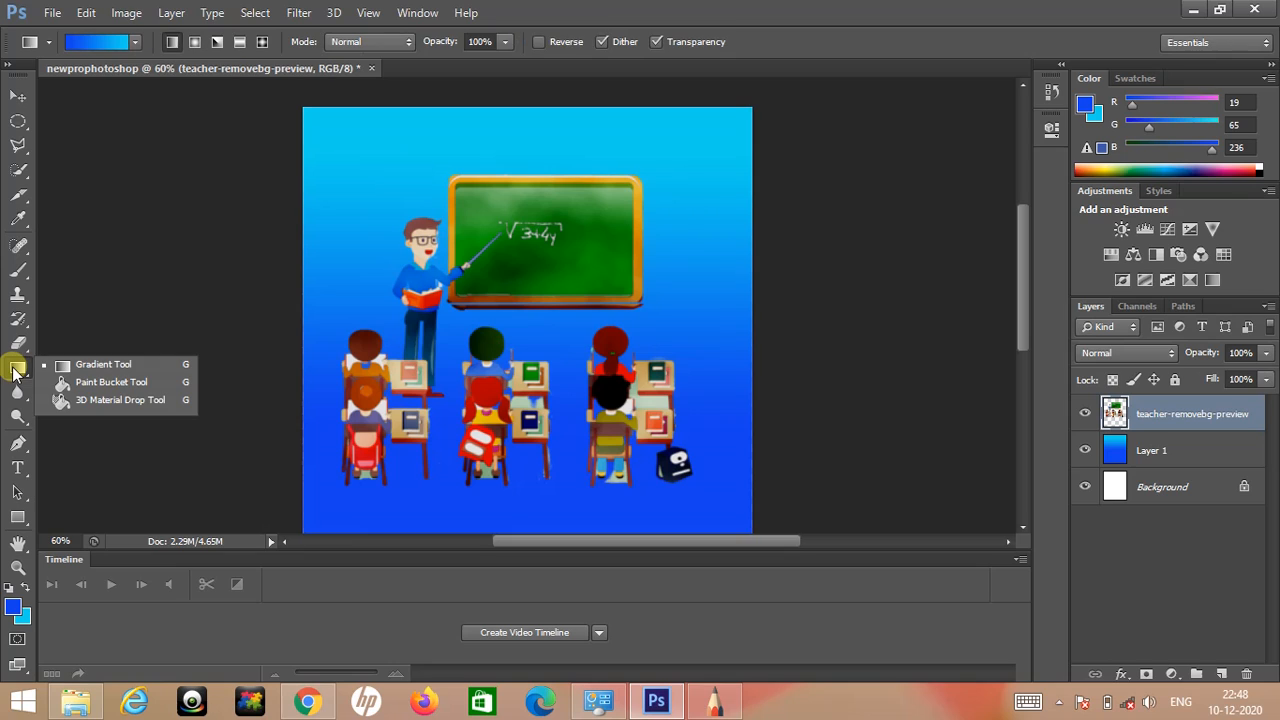
Crop the document to the blackboard, teacher and desks, widening the crop area sideways to include the outer pupils, and cutting off the surrounding background.
left_click(19, 168)
left_click(17, 196)
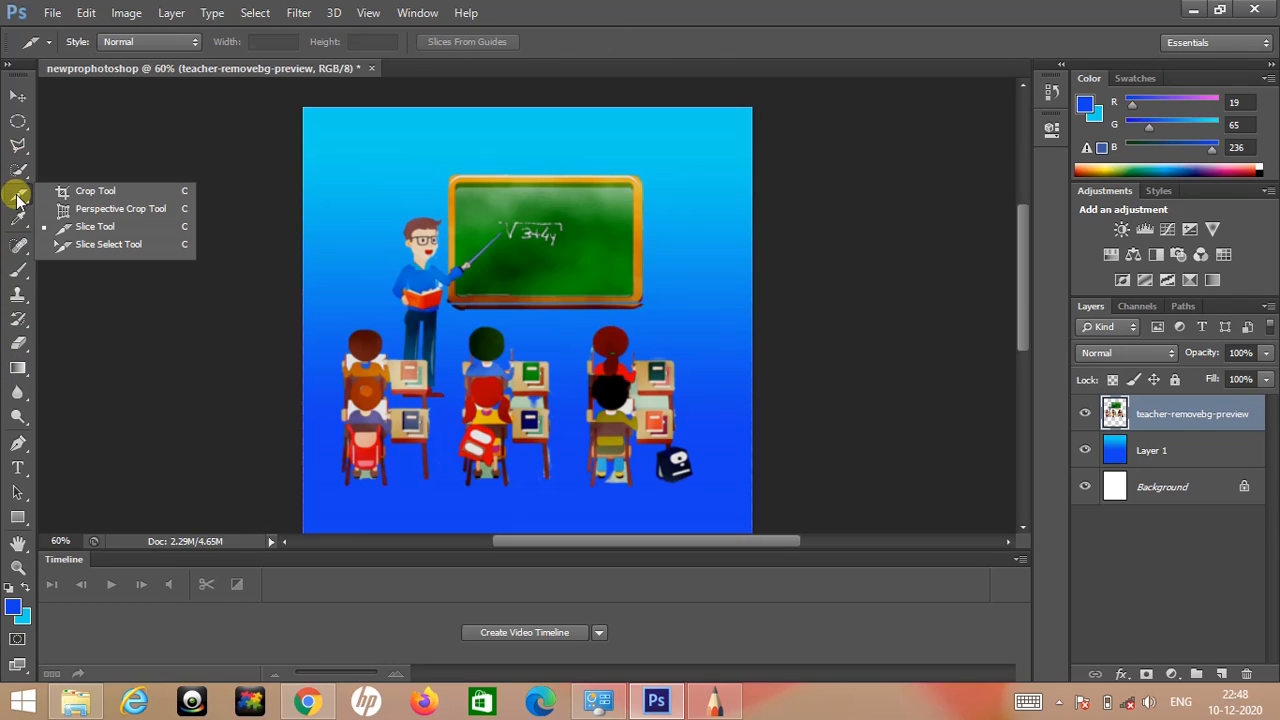
left_click(74, 189)
left_click_drag(385, 159, 696, 438)
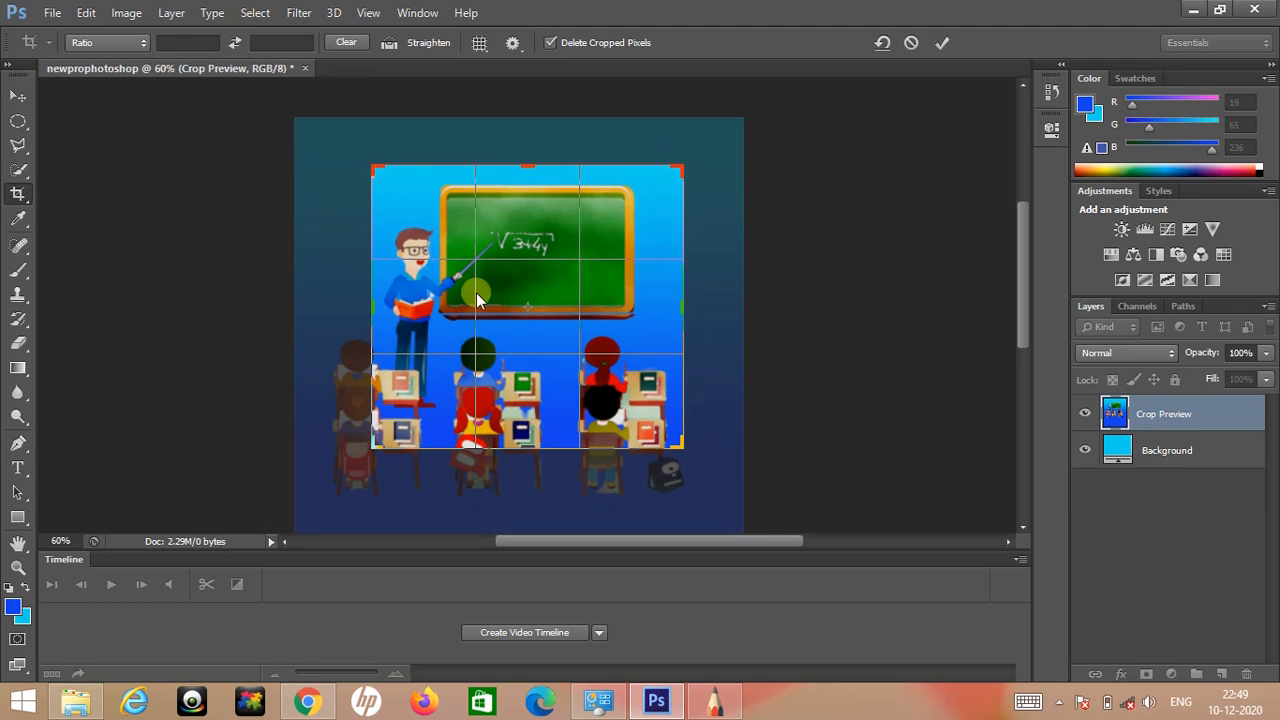
left_click_drag(371, 313, 350, 313)
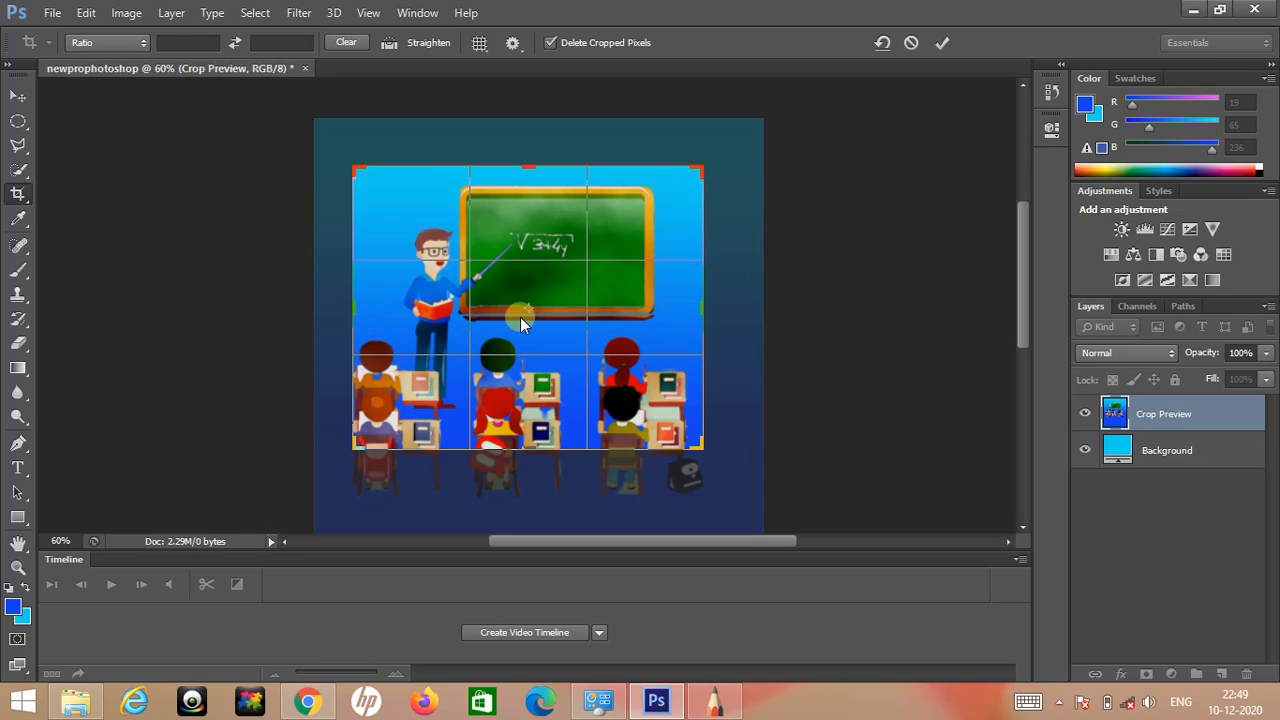
double_click(518, 319)
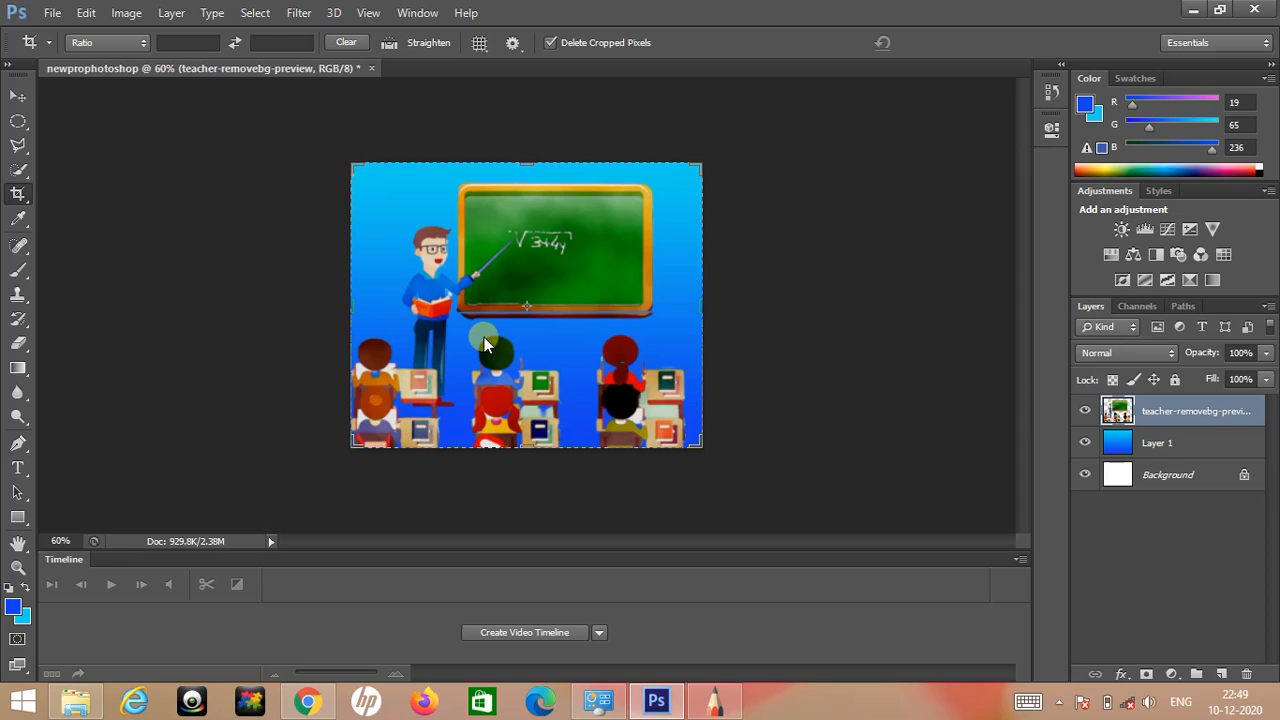
Minimize Photoshop and switch to the lesson topic list in SketchBook.
left_click(1190, 10)
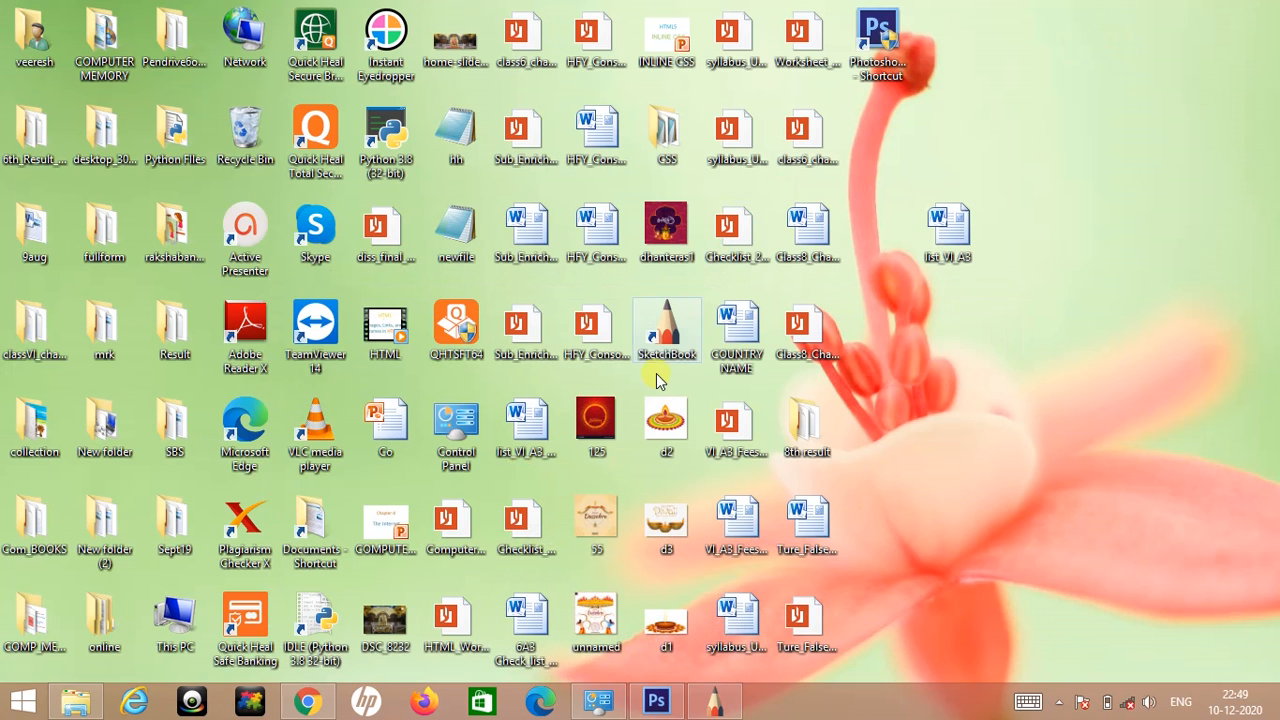
left_click(714, 702)
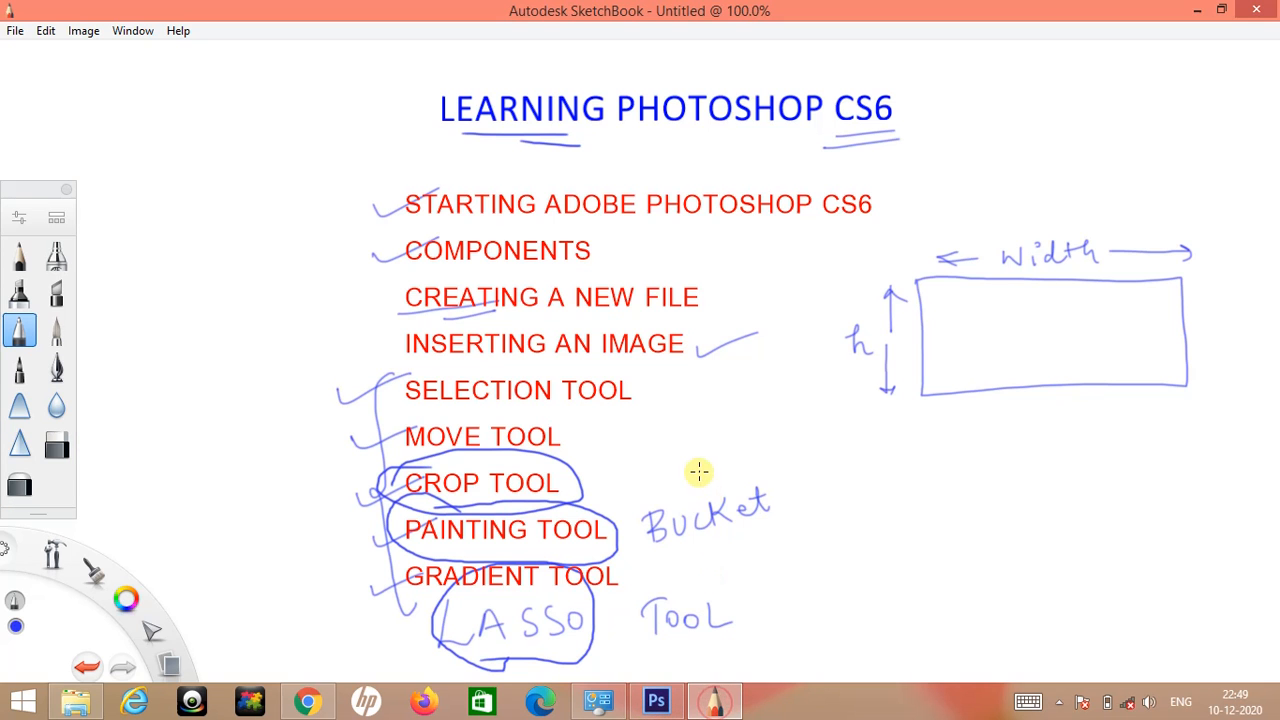